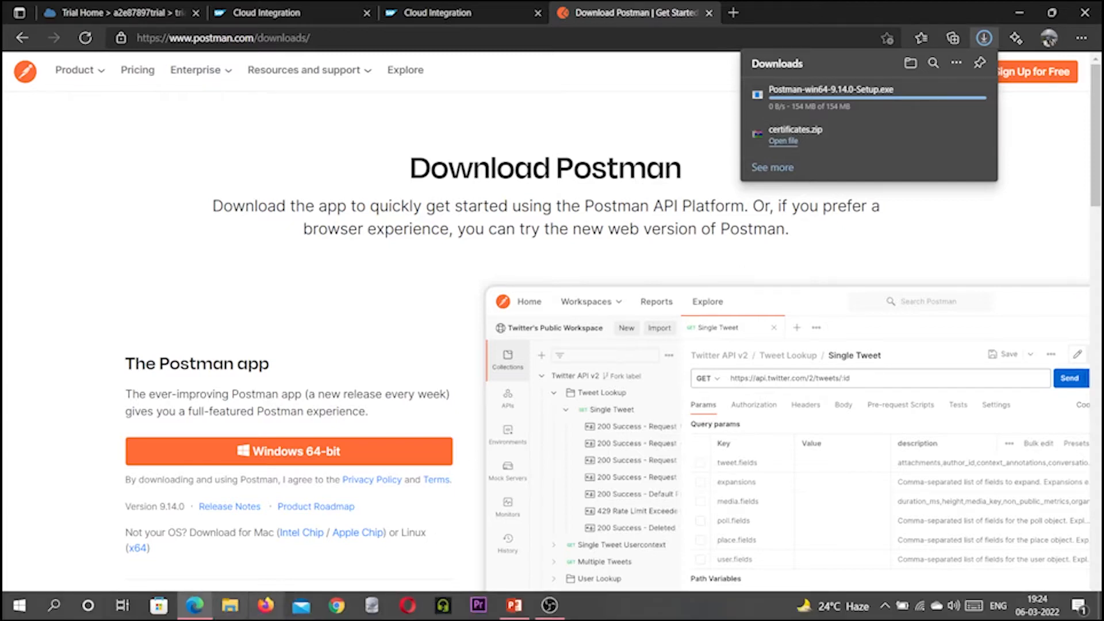
# Install Postman from Postman-win64-9.14.0-Setup.exe in Downloads, allowing the unverified installer to proceed.
pyautogui.click(226, 614)
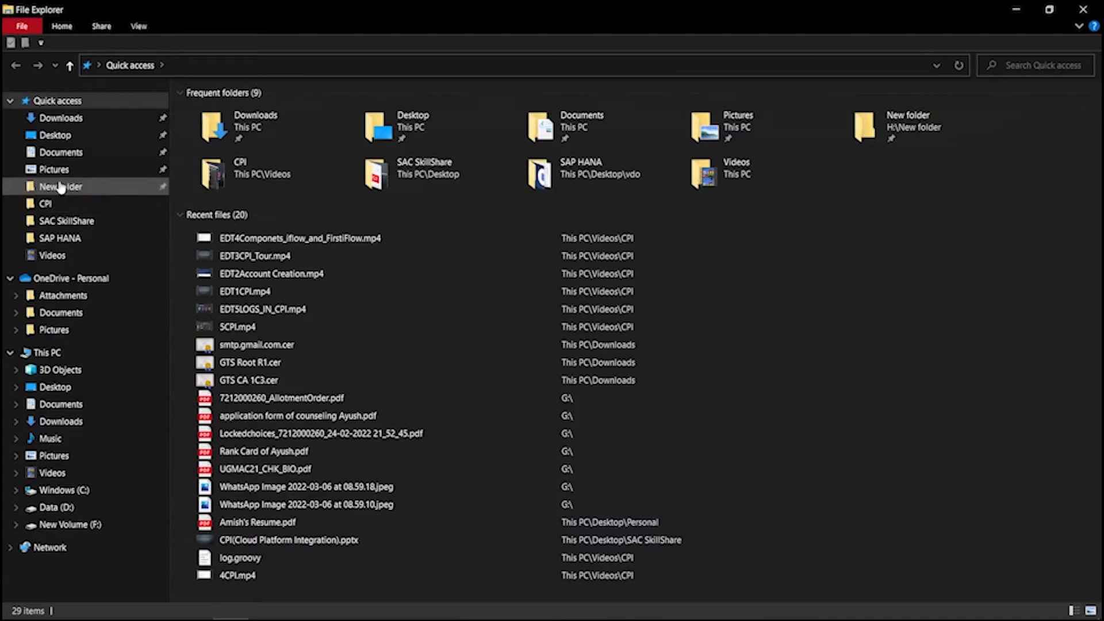
pyautogui.click(61, 119)
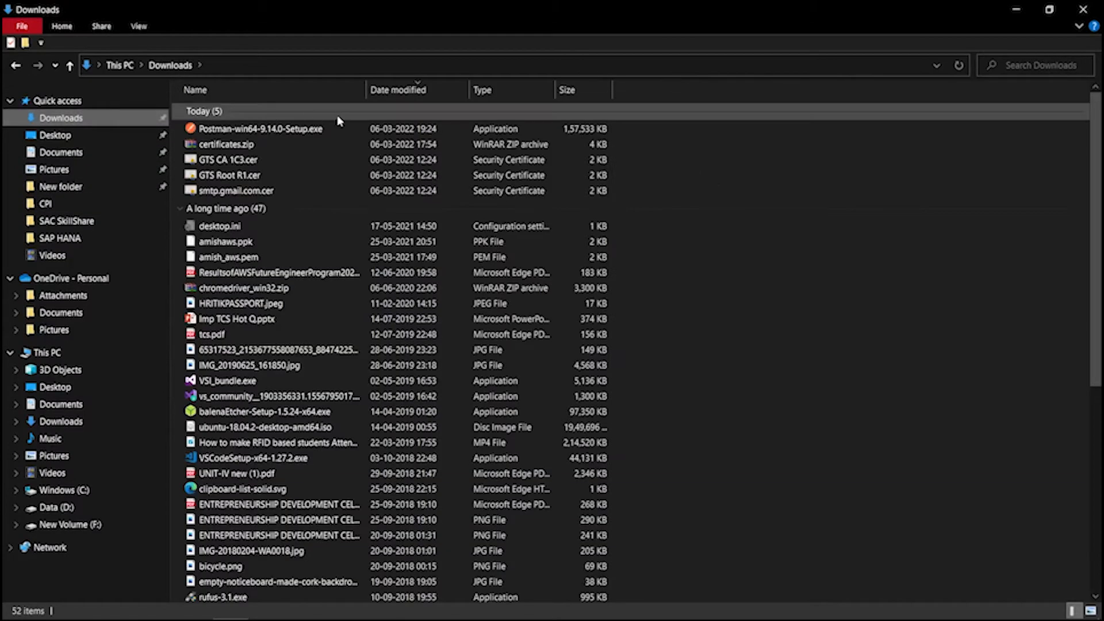
pyautogui.doubleClick(269, 132)
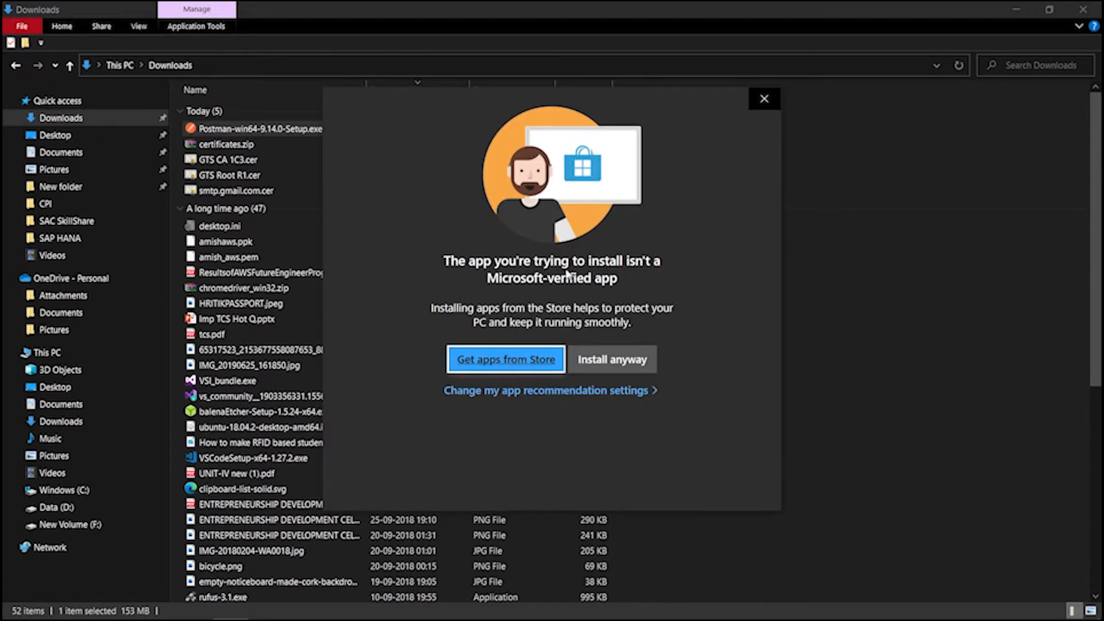
pyautogui.click(619, 362)
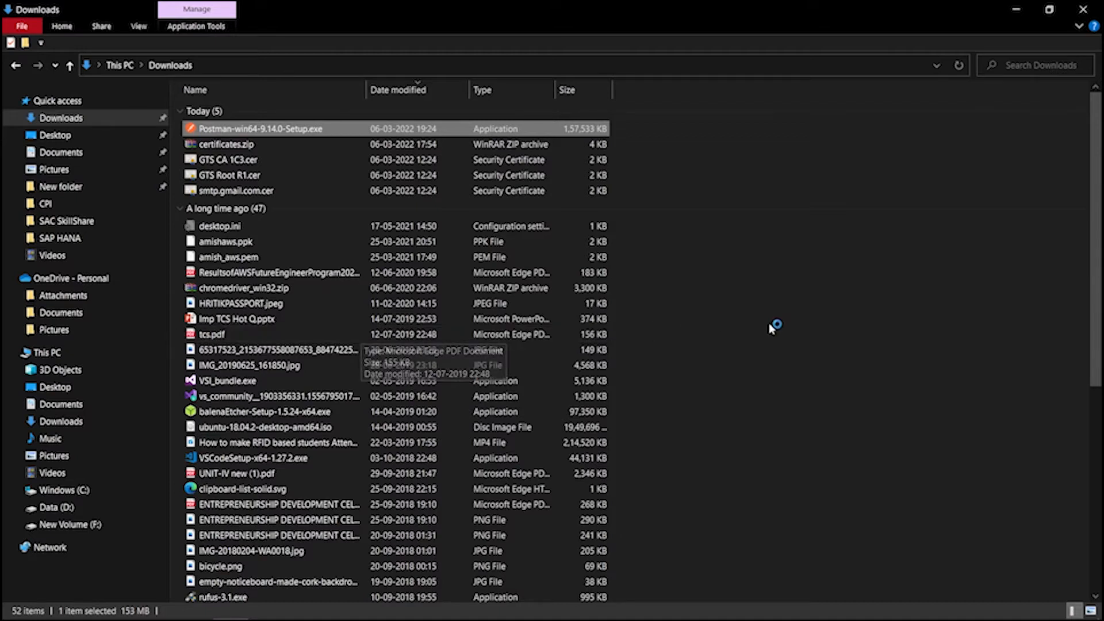
pyautogui.moveTo(569, 620)
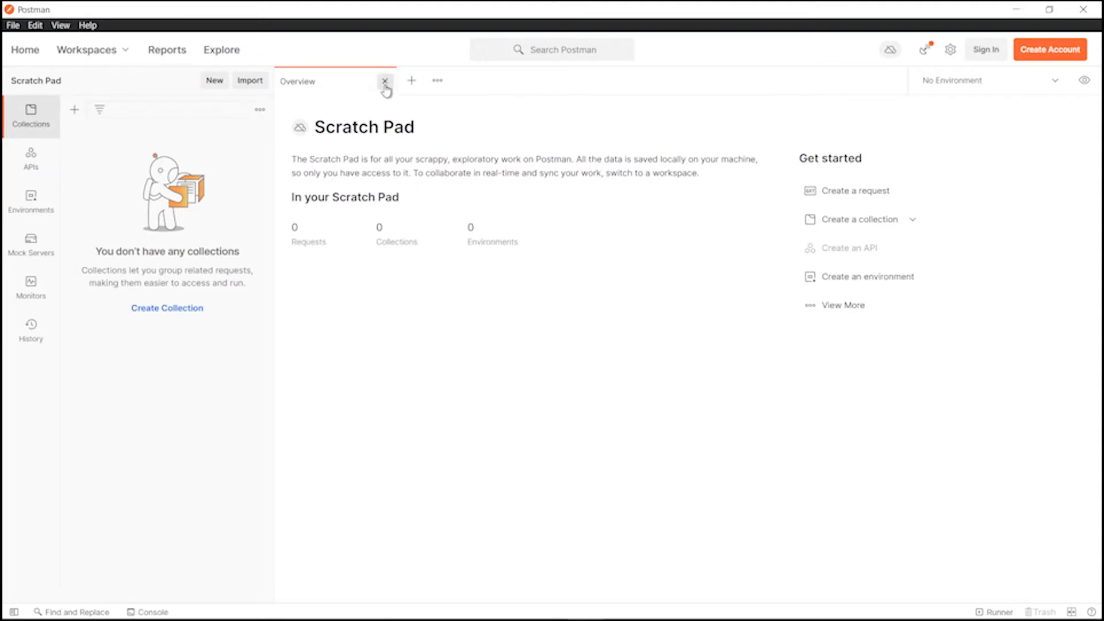
# Close Postman's Scratch Pad Overview tab and start a new untitled GET request.
pyautogui.click(385, 81)
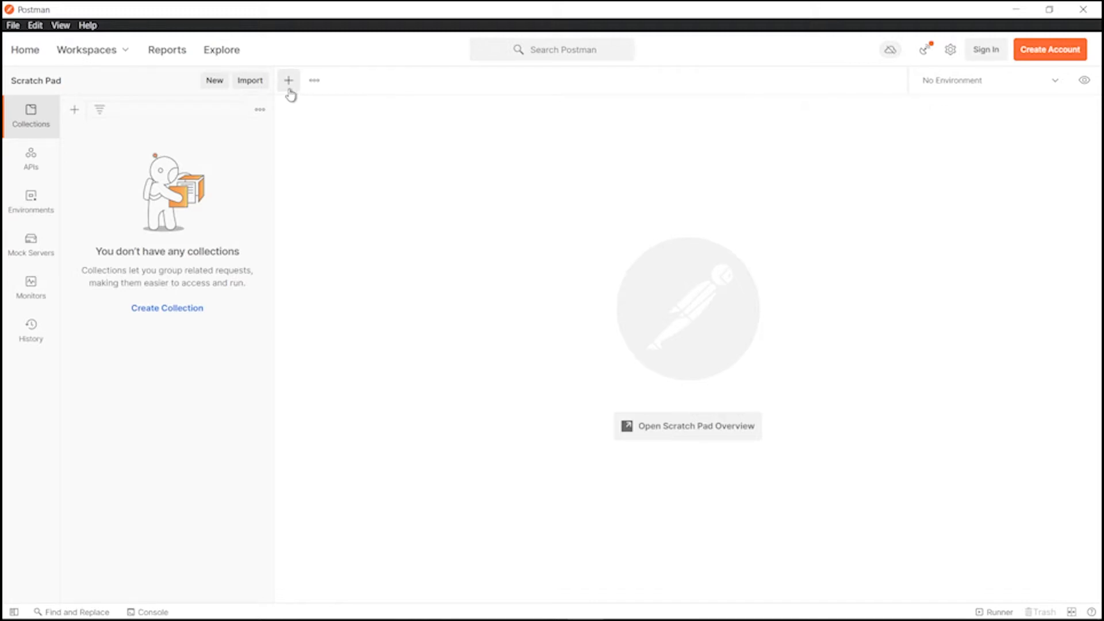
pyautogui.click(289, 81)
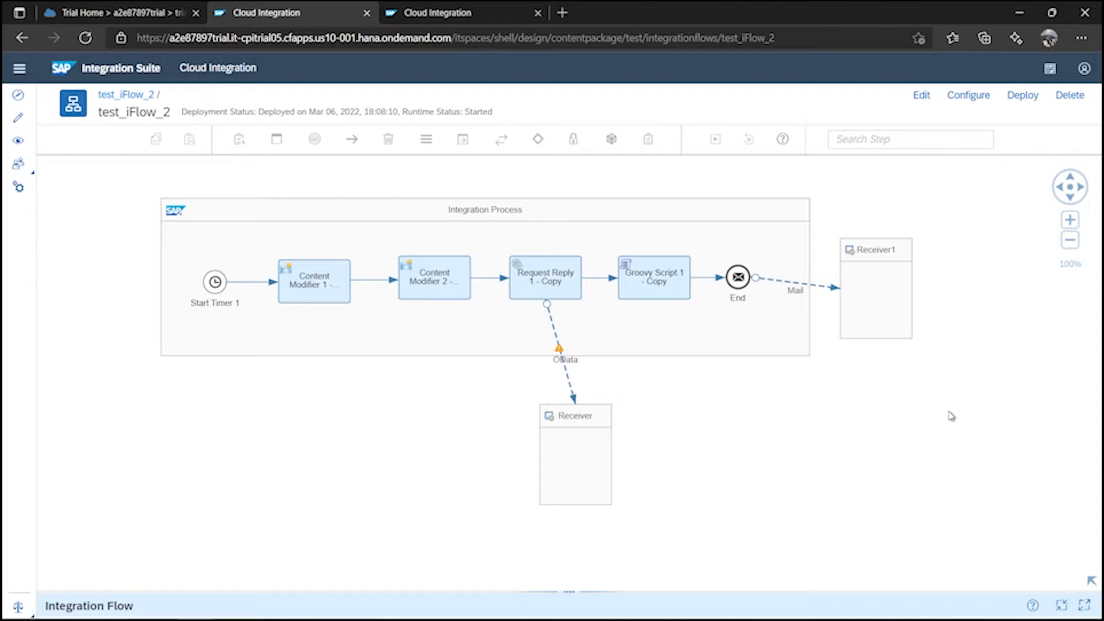
# Open the 'test' package's Artifacts under Design and switch the package into edit mode.
pyautogui.click(449, 18)
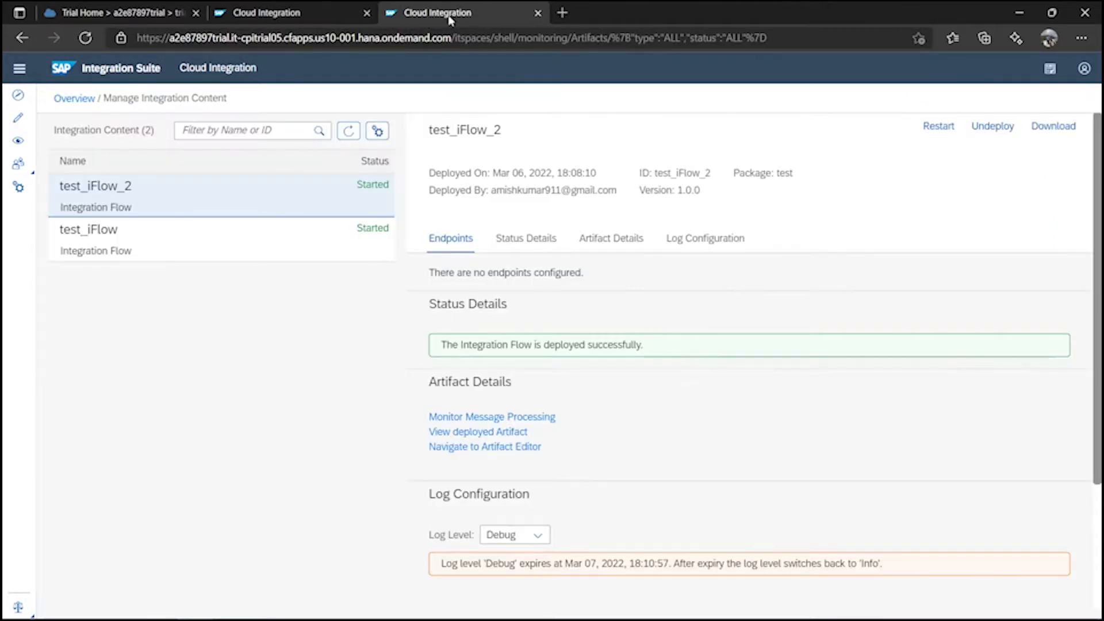
pyautogui.click(18, 120)
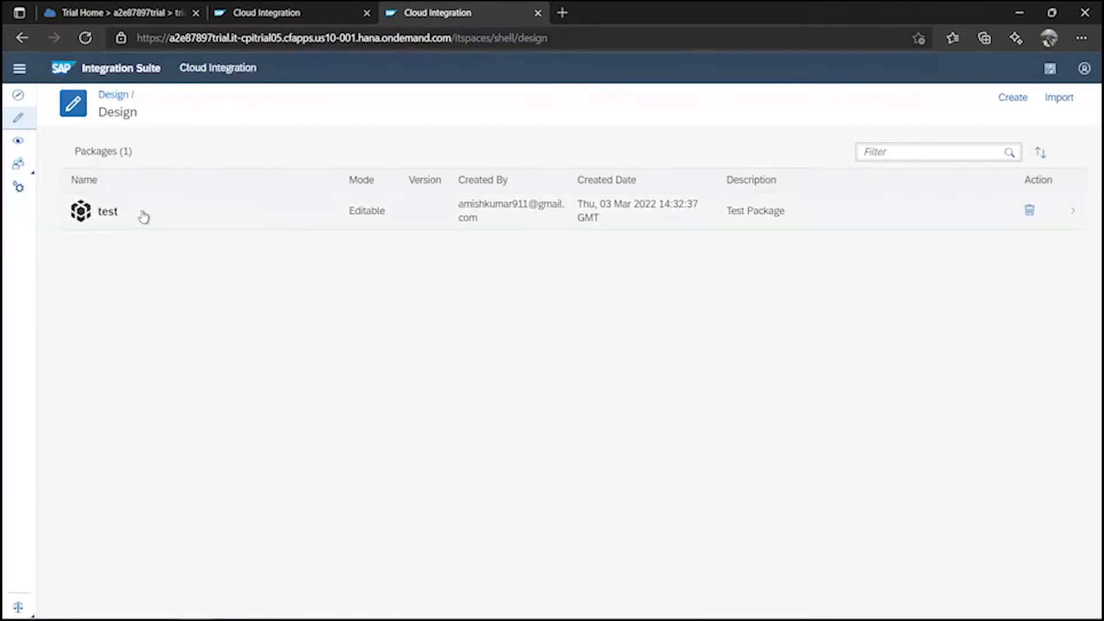
pyautogui.click(142, 215)
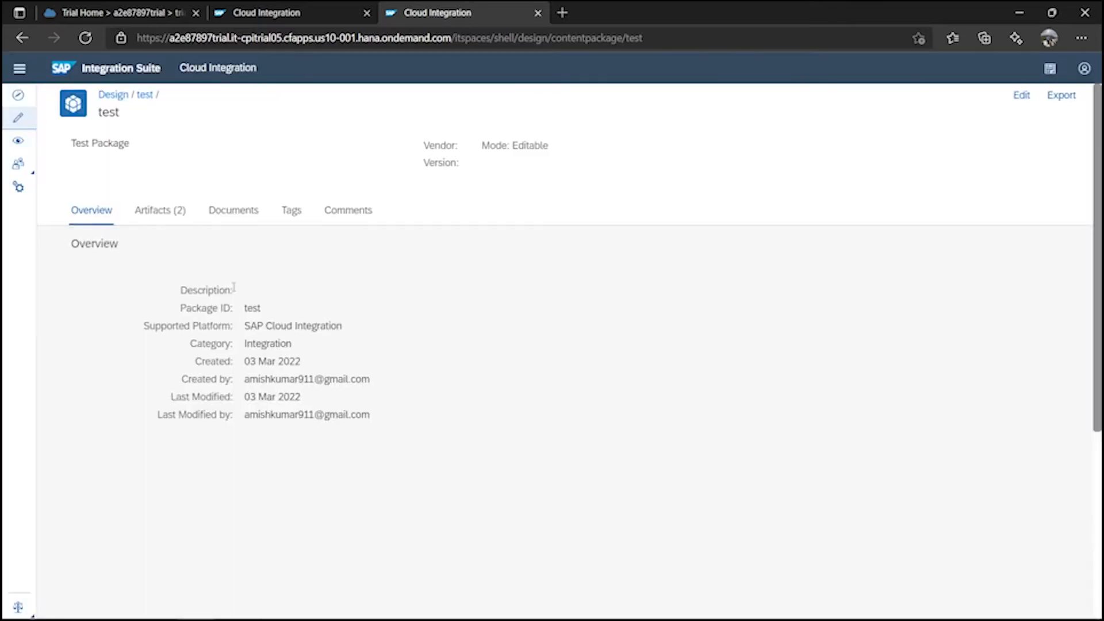
pyautogui.click(173, 211)
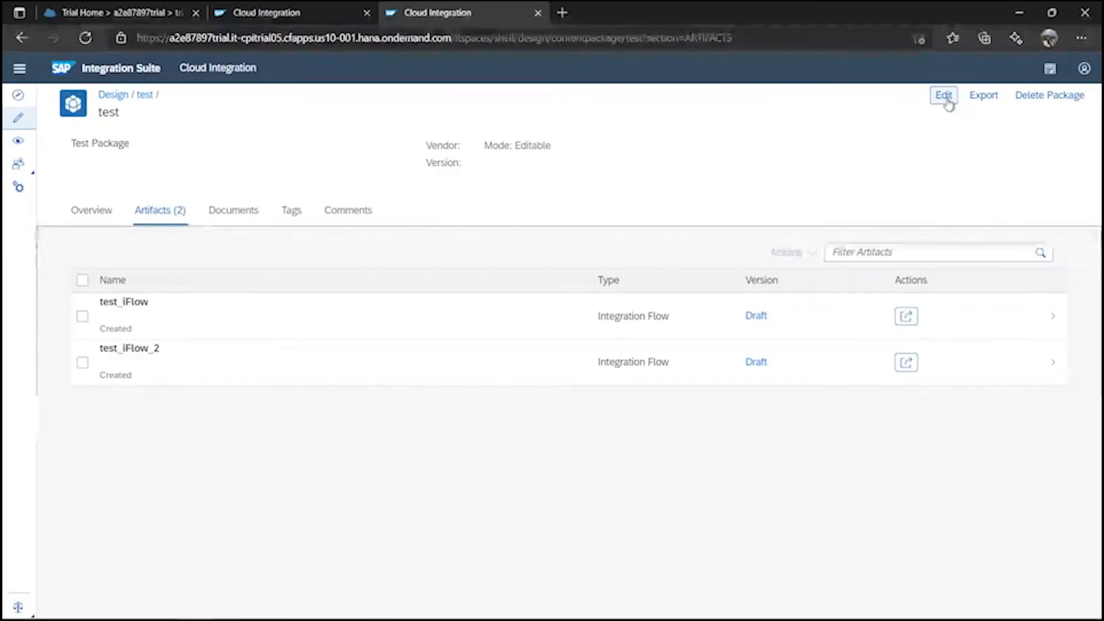
pyautogui.click(947, 99)
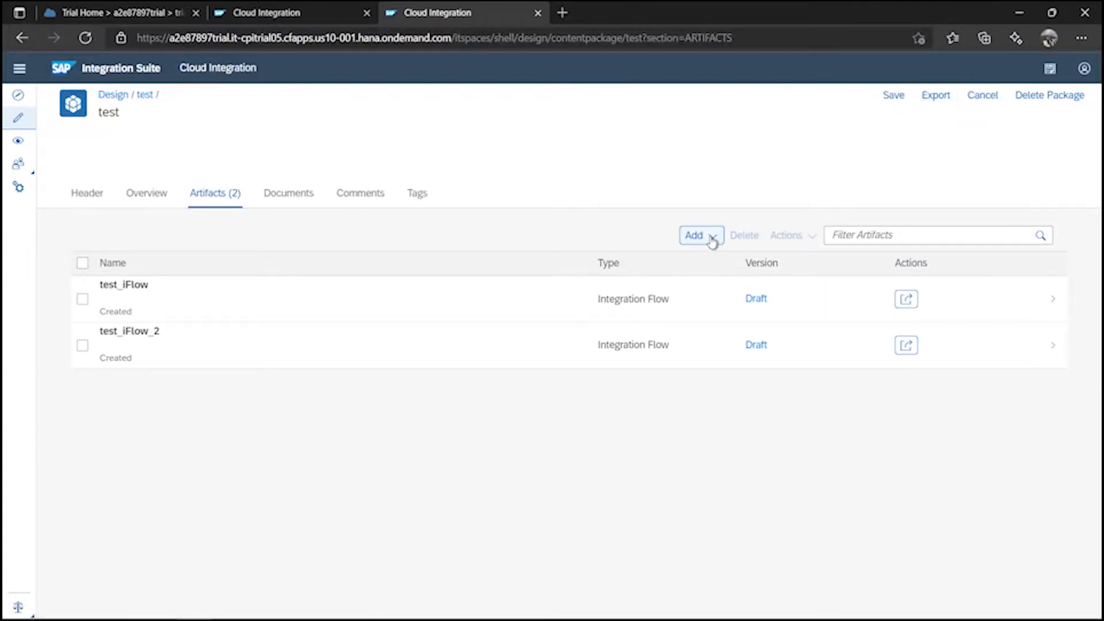
pyautogui.click(712, 236)
# Add an integration flow named https_iFlow to the test package and open it.
pyautogui.click(681, 264)
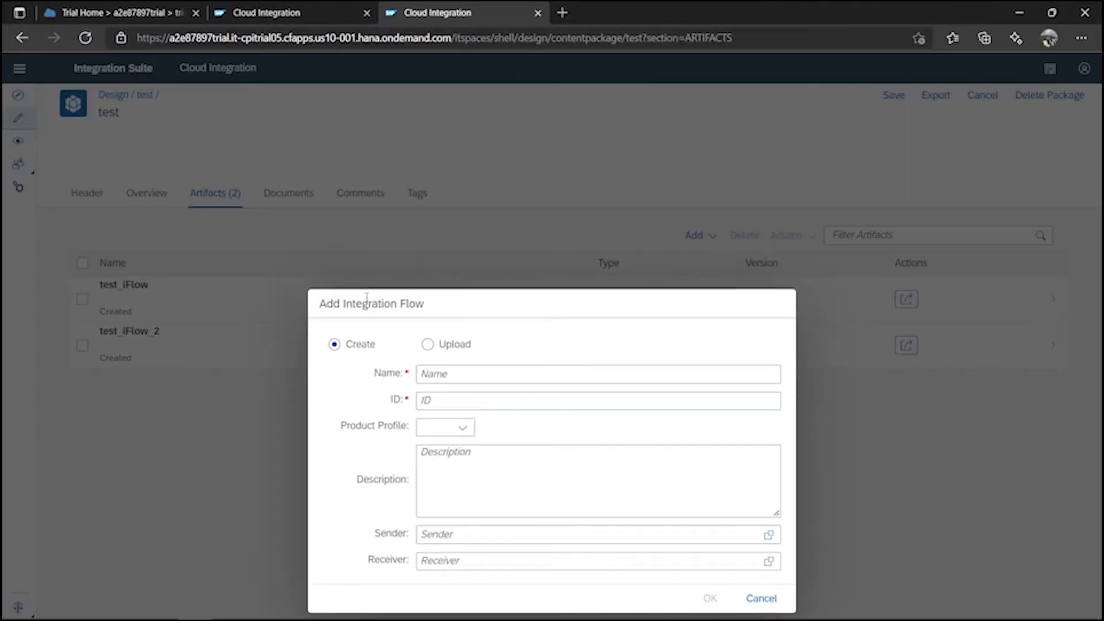
pyautogui.click(493, 258)
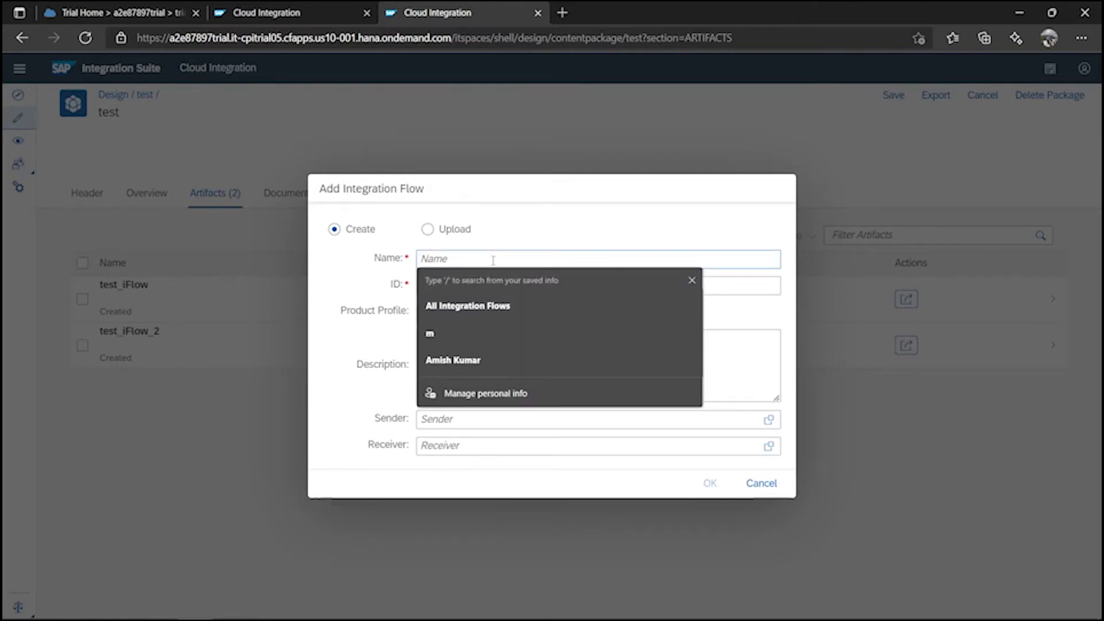
pyautogui.write('https_iF')
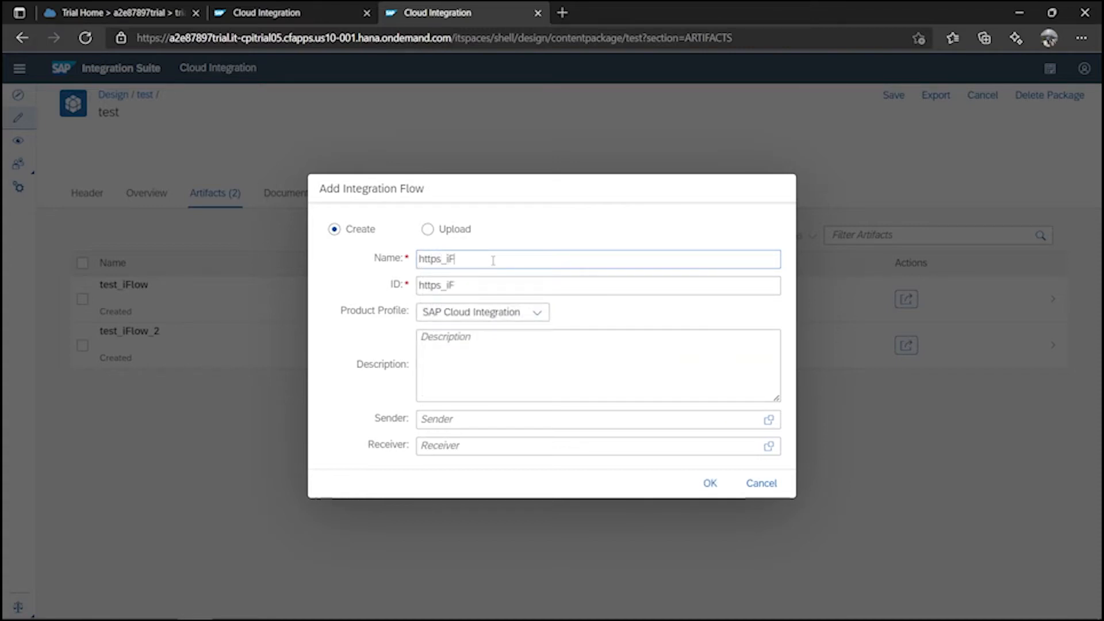
pyautogui.write('low')
pyautogui.click(708, 483)
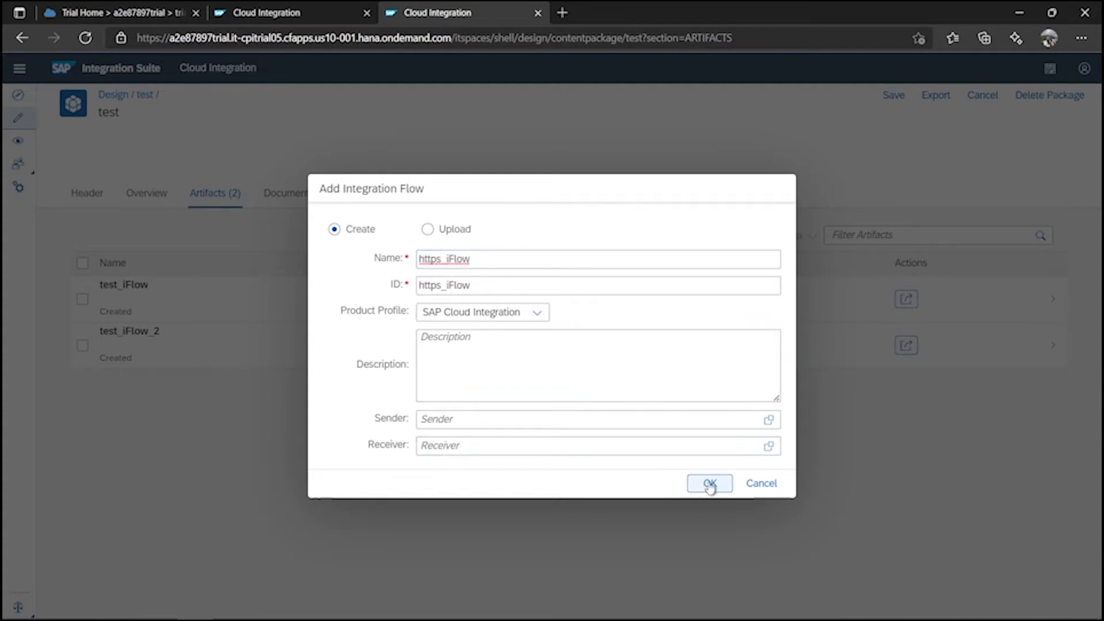
pyautogui.click(722, 484)
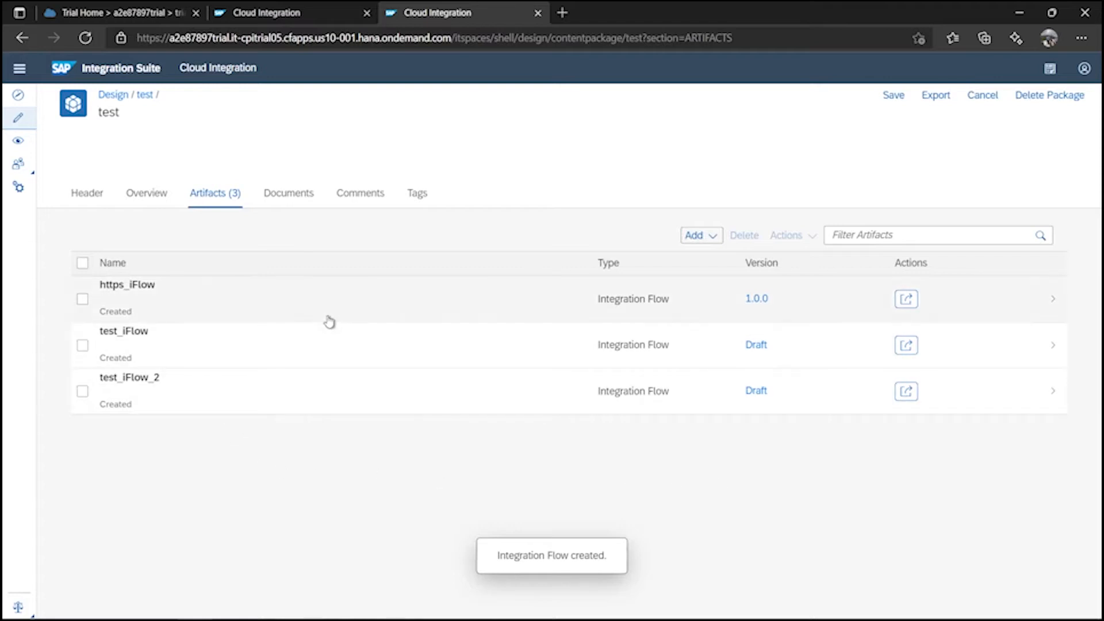
pyautogui.click(347, 302)
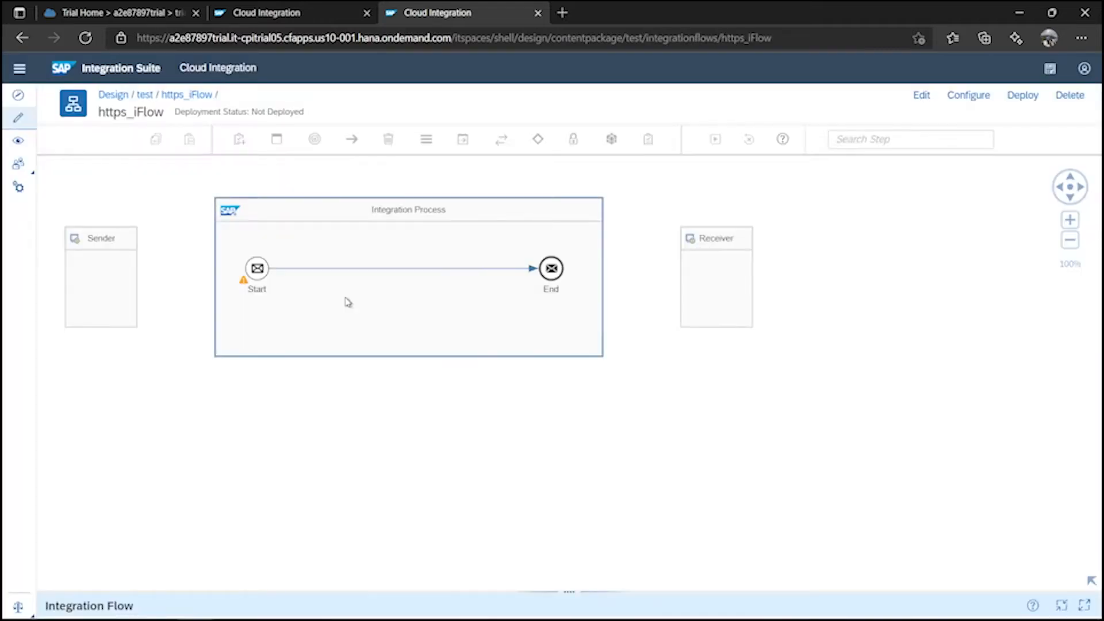
# Shift the https_iFlow diagram view and switch the iFlow into edit mode.
pyautogui.moveTo(452, 309); pyautogui.dragTo(566, 332)
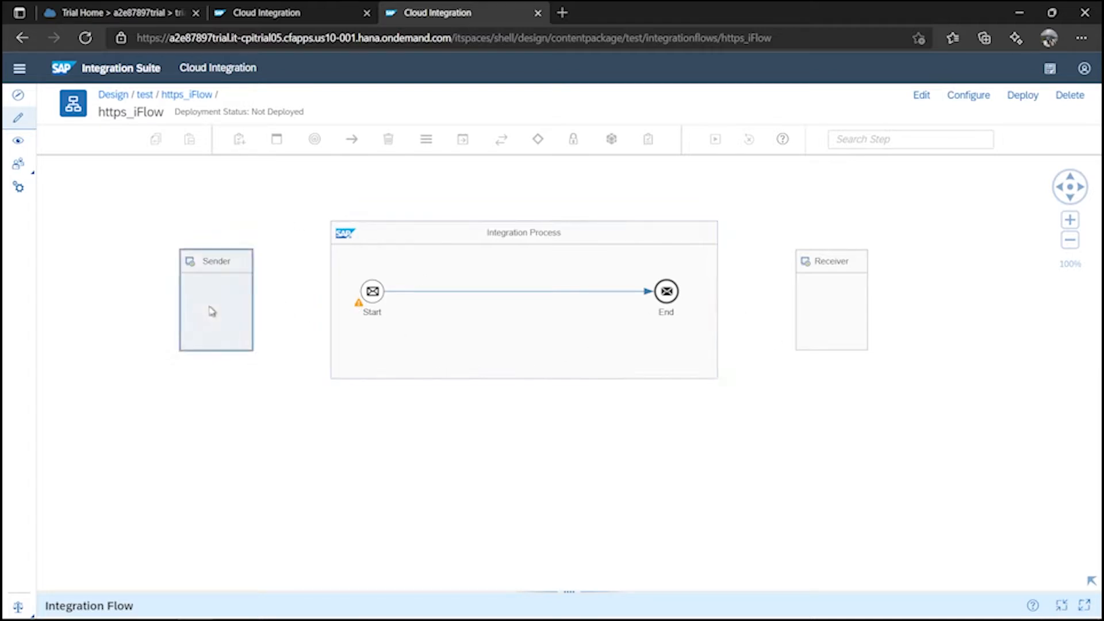
pyautogui.moveTo(210, 308); pyautogui.dragTo(233, 316)
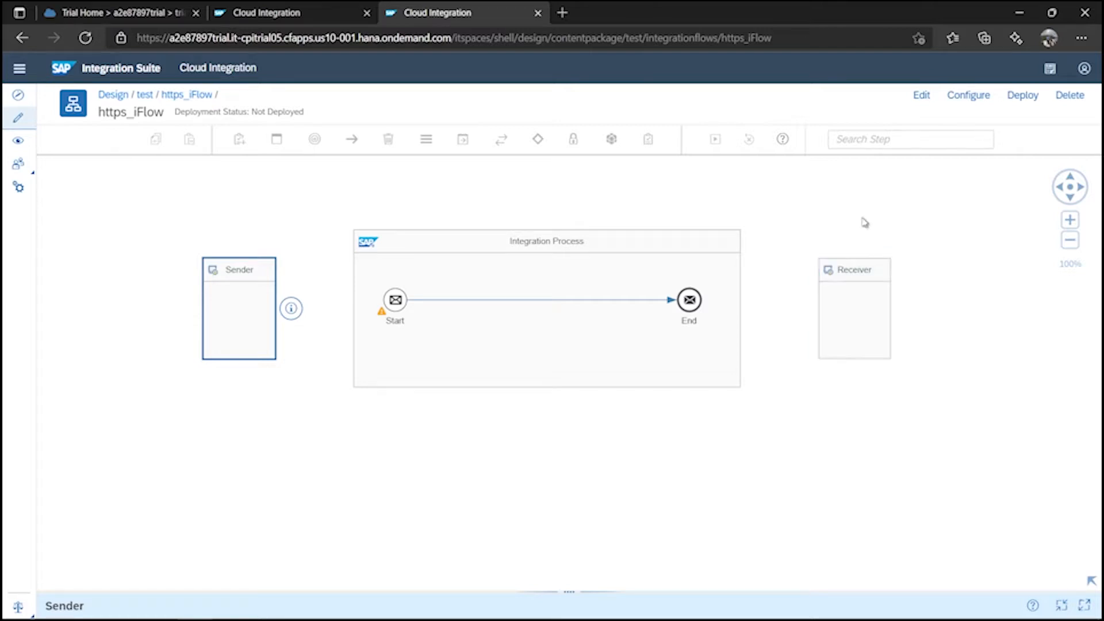
pyautogui.click(919, 96)
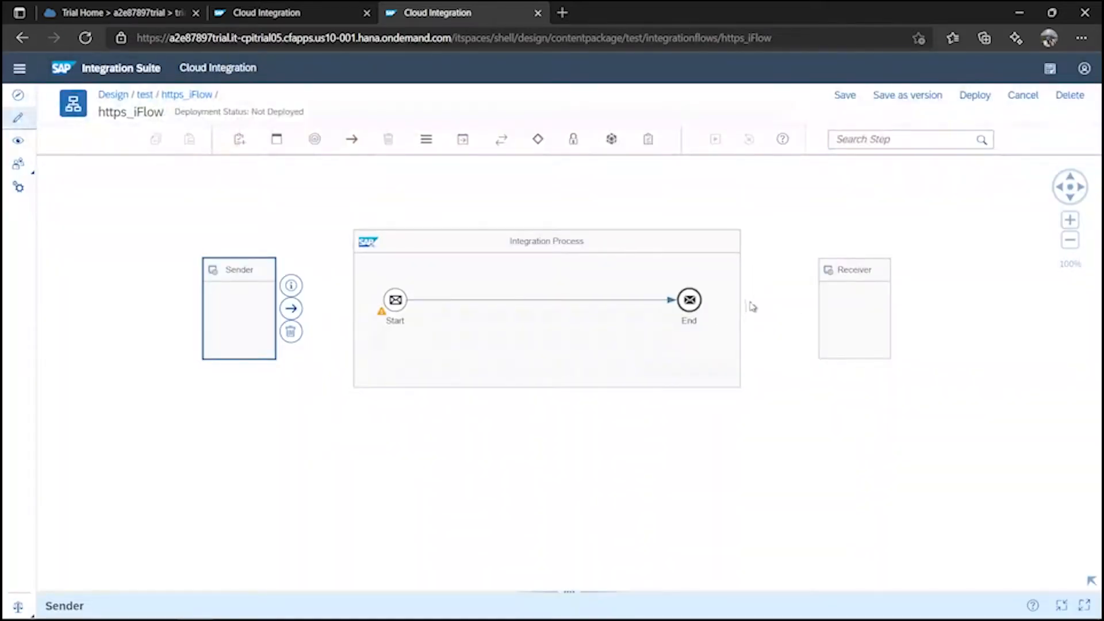
# Move the Receiver right, widen the Integration Process, and put End at its right edge.
pyautogui.moveTo(868, 304); pyautogui.dragTo(961, 309)
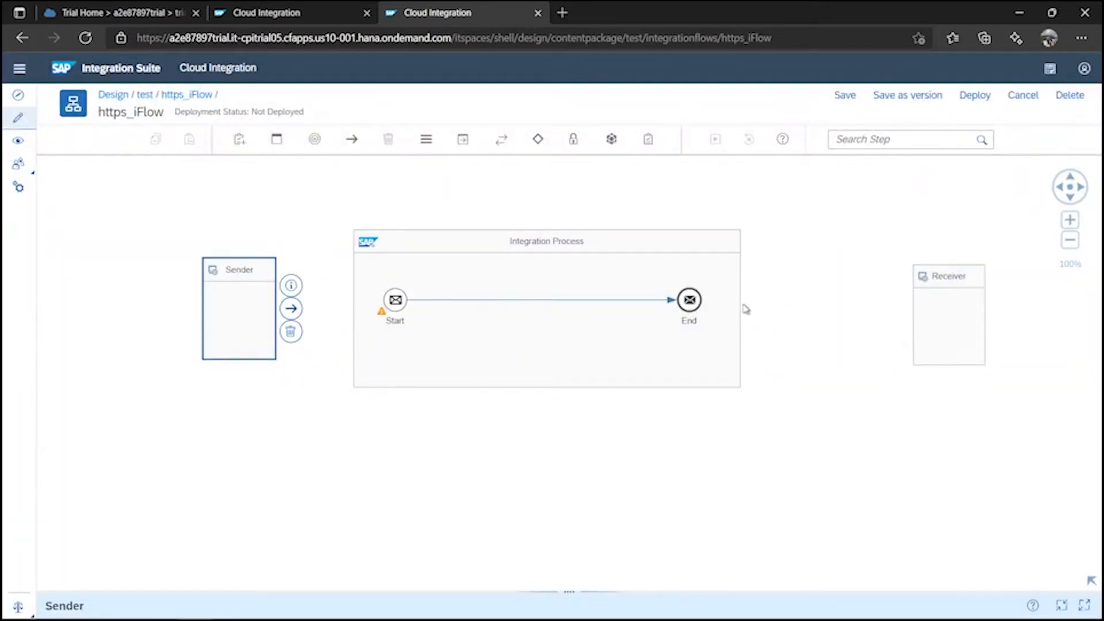
pyautogui.click(741, 308)
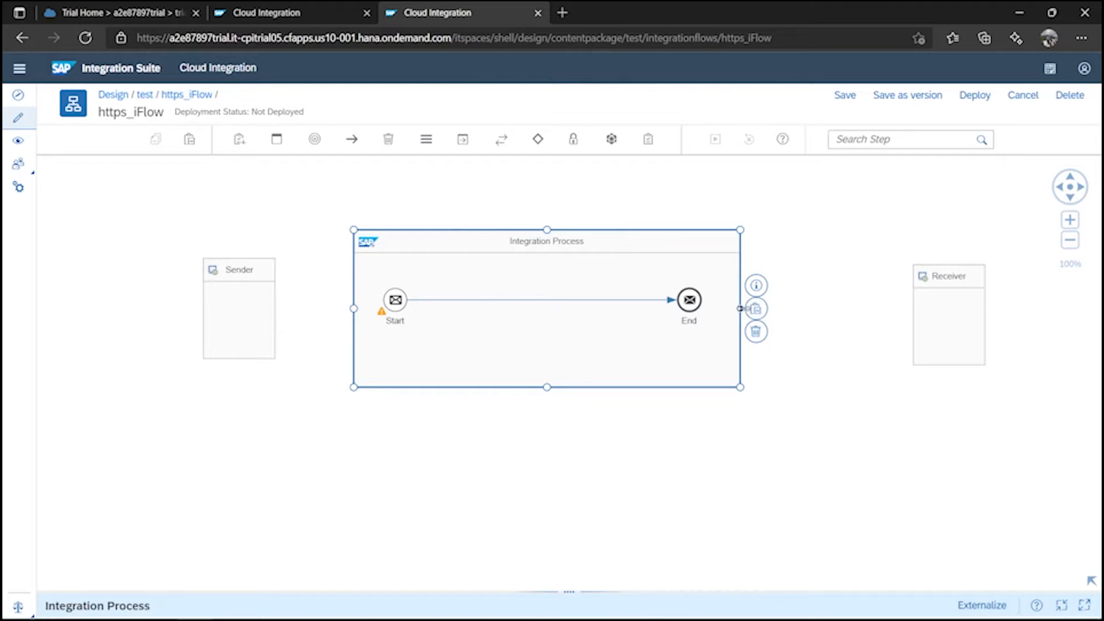
pyautogui.moveTo(740, 308); pyautogui.dragTo(896, 310)
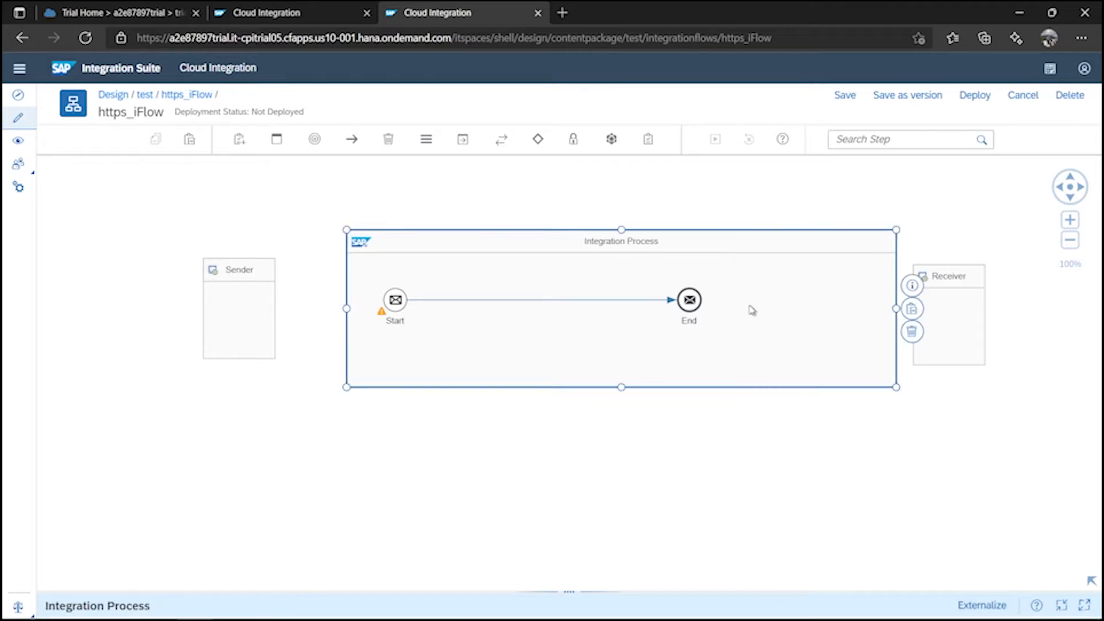
pyautogui.moveTo(690, 299); pyautogui.dragTo(850, 305)
# Copy Content Modifier 1, Content Modifier 2, Request Reply 1 - Copy and Groovy Script 1 - Copy from test_iFlow_2.
pyautogui.click(289, 21)
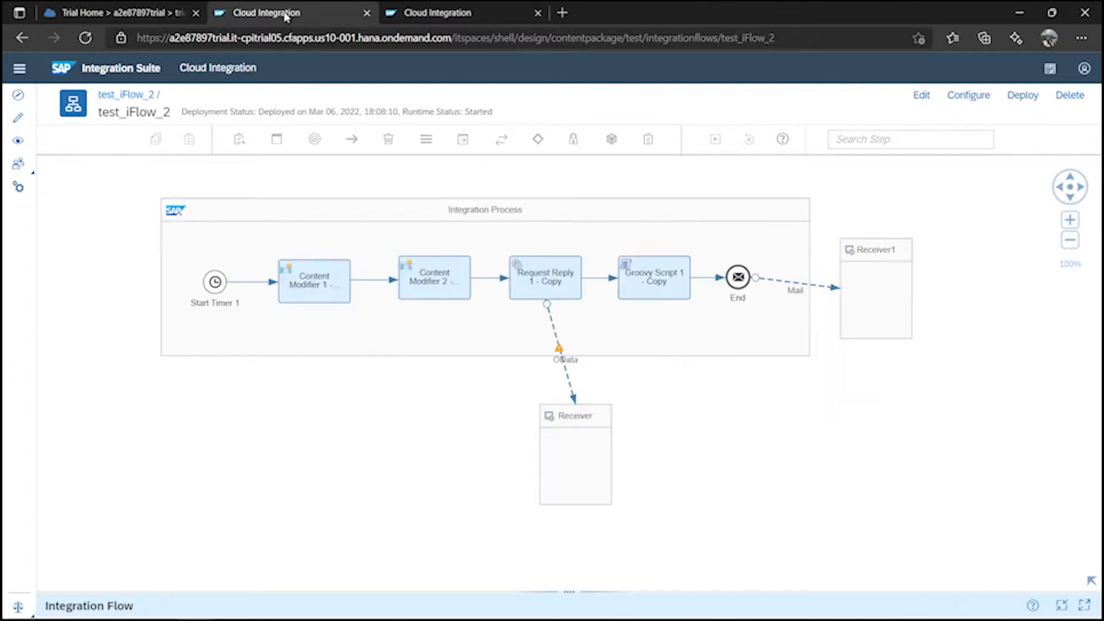
pyautogui.click(325, 285)
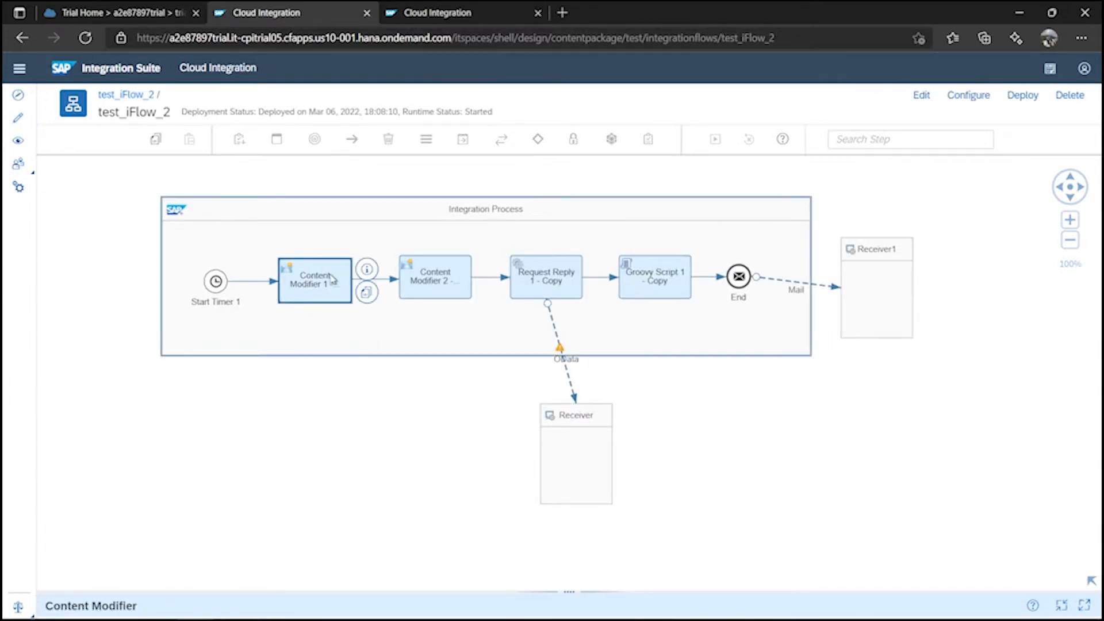
pyautogui.keyDown('ctrl'); pyautogui.click(412, 290); pyautogui.keyUp('ctrl')
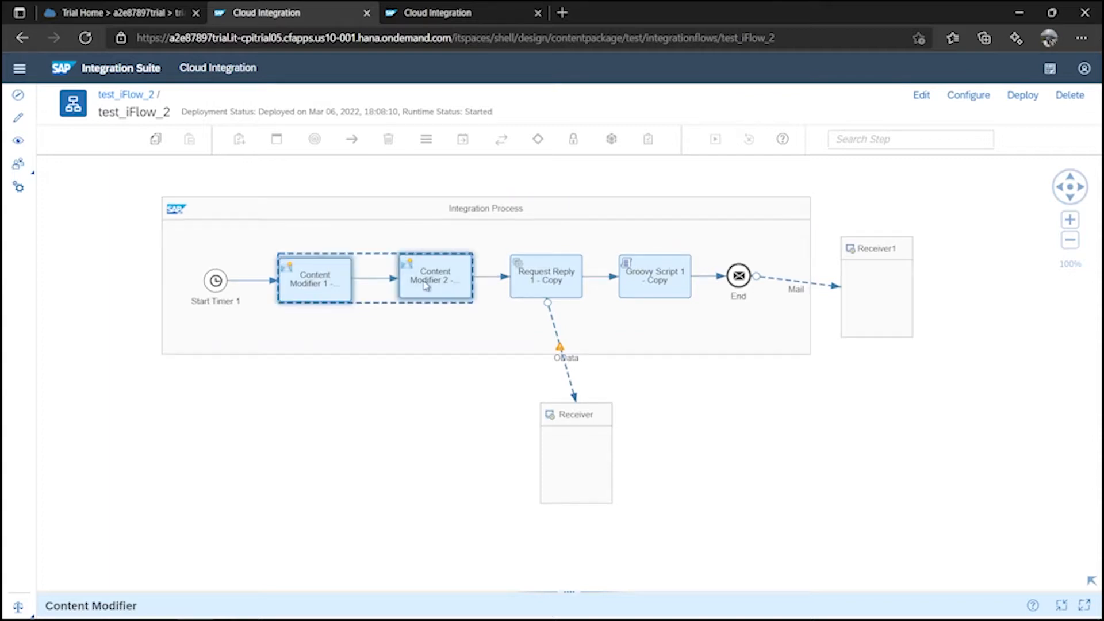
pyautogui.keyDown('ctrl'); pyautogui.click(537, 282); pyautogui.keyUp('ctrl')
pyautogui.keyDown('ctrl'); pyautogui.click(639, 285); pyautogui.keyUp('ctrl')
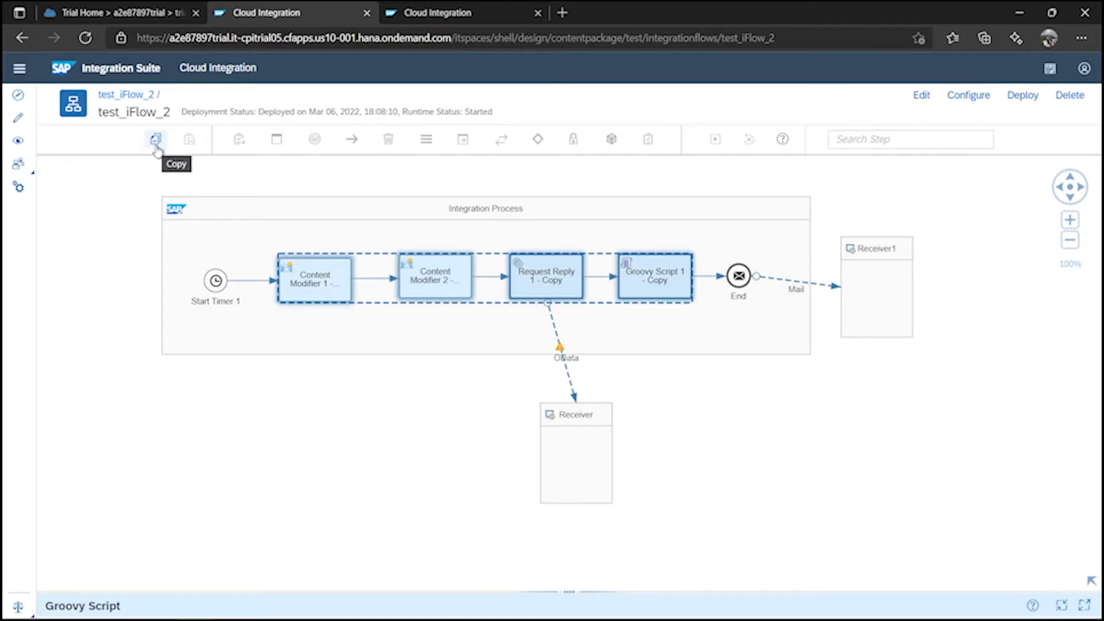
pyautogui.click(155, 146)
pyautogui.click(443, 22)
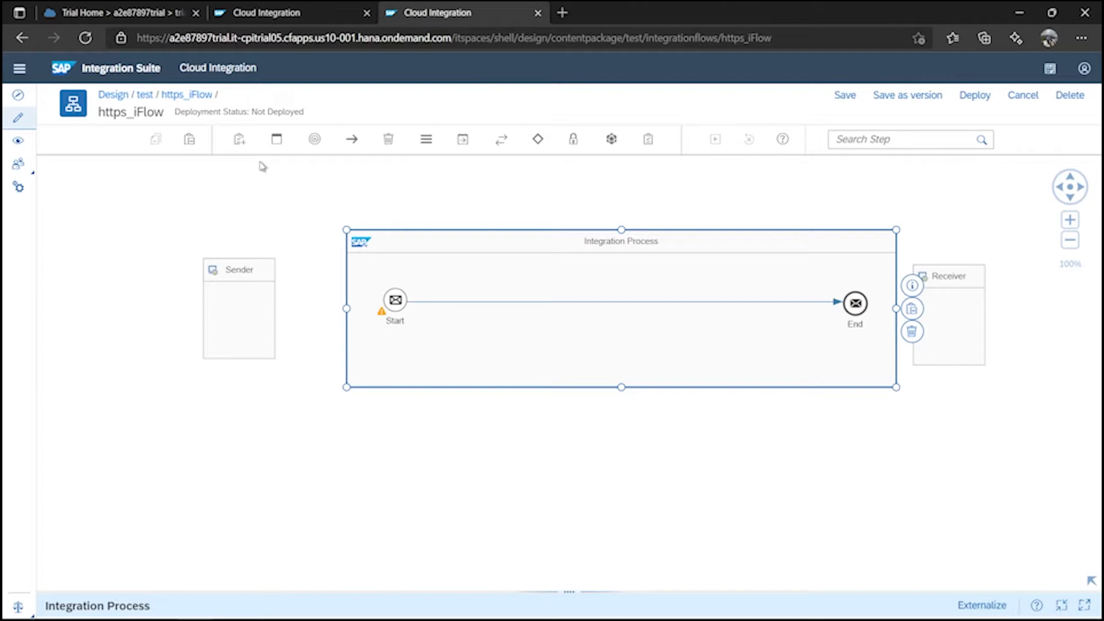
# Paste the four copied steps into https_iFlow's Integration Process and make room for them.
pyautogui.click(189, 139)
pyautogui.click(542, 327)
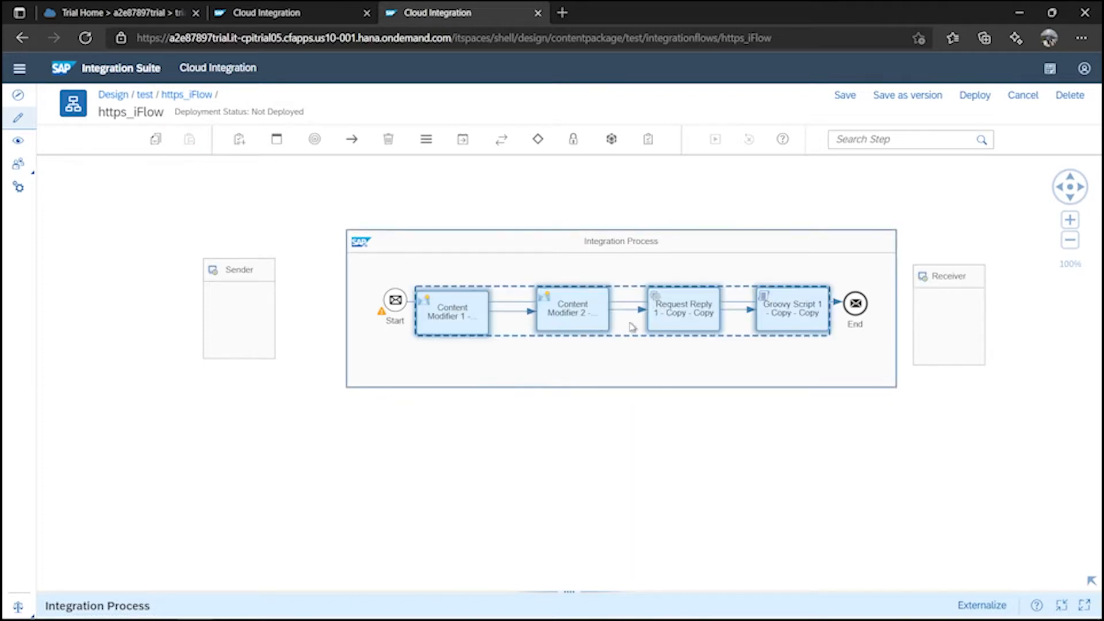
pyautogui.moveTo(861, 310); pyautogui.dragTo(874, 304)
pyautogui.moveTo(396, 300); pyautogui.dragTo(377, 306)
# Replace the Start–End connector with Start→Content Modifier 1 and Groovy Script→End, then open the script.
pyautogui.click(509, 304)
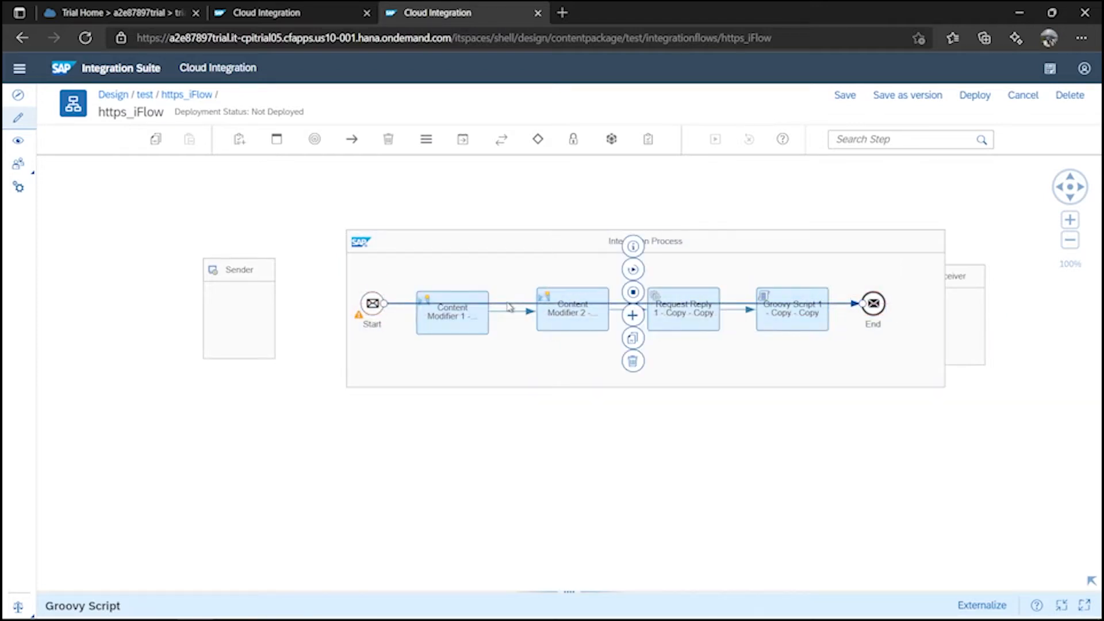
pyautogui.click(633, 361)
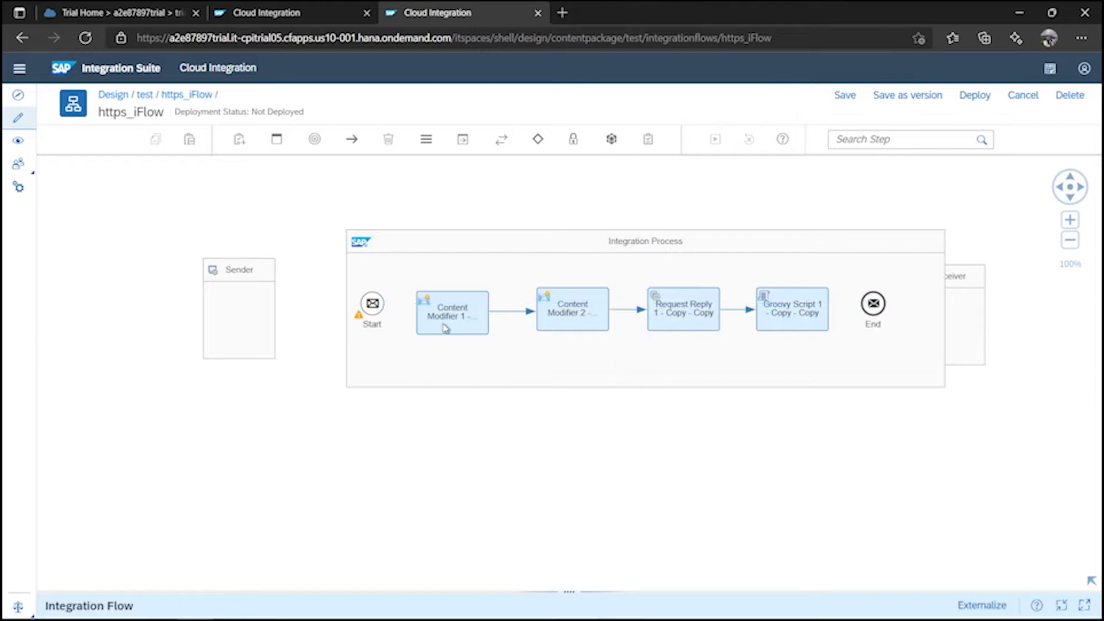
pyautogui.click(373, 303)
pyautogui.moveTo(401, 293); pyautogui.dragTo(444, 316)
pyautogui.click(806, 318)
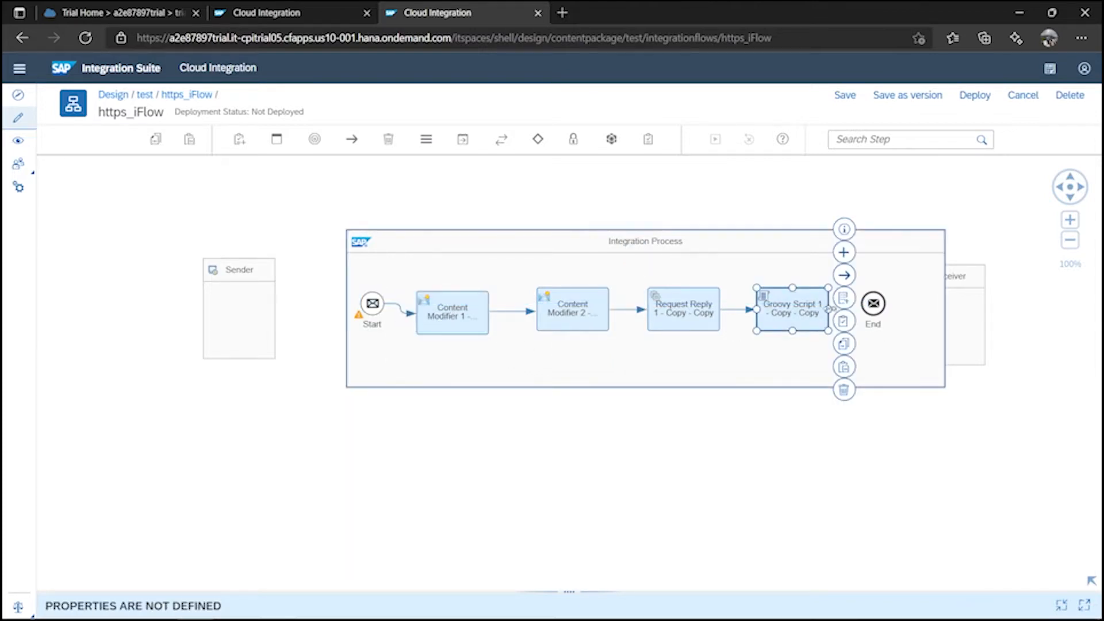
pyautogui.moveTo(843, 274); pyautogui.dragTo(873, 303)
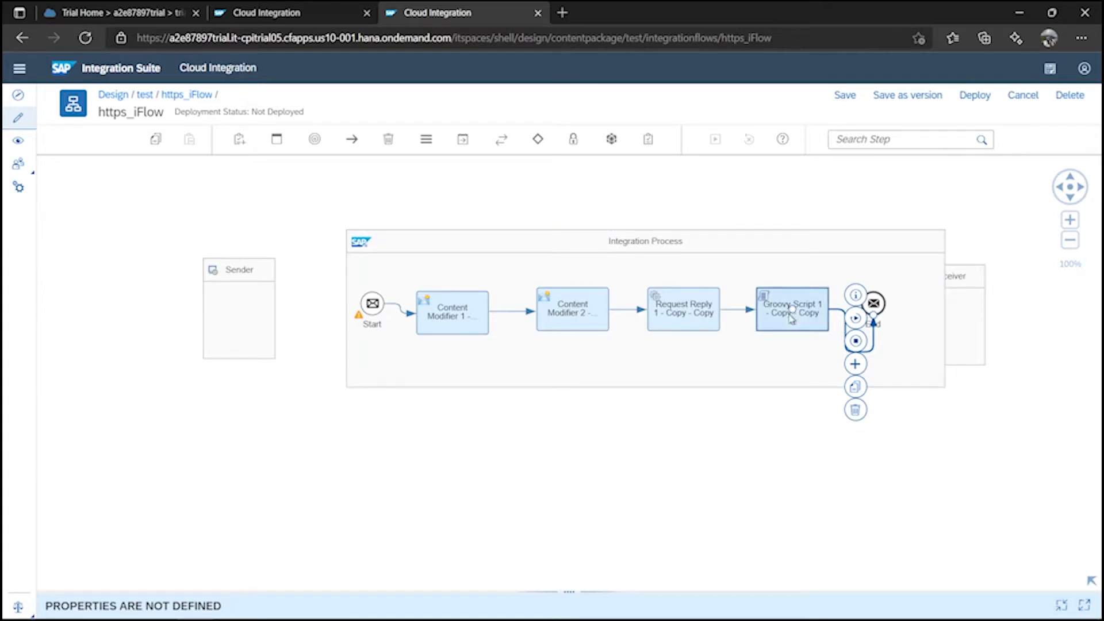
pyautogui.click(795, 320)
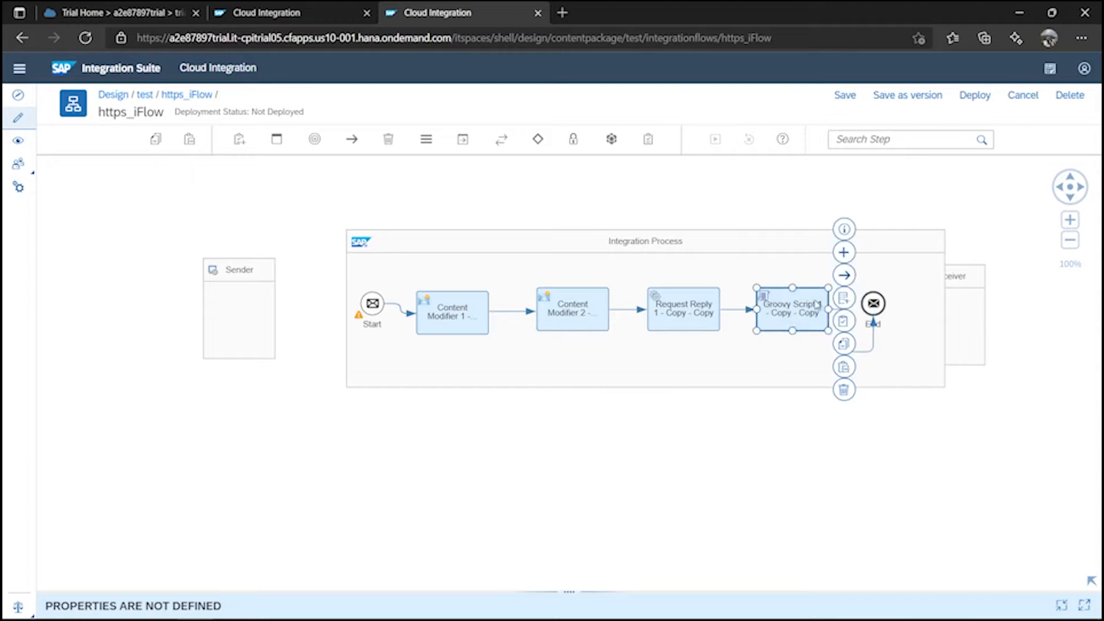
pyautogui.click(844, 299)
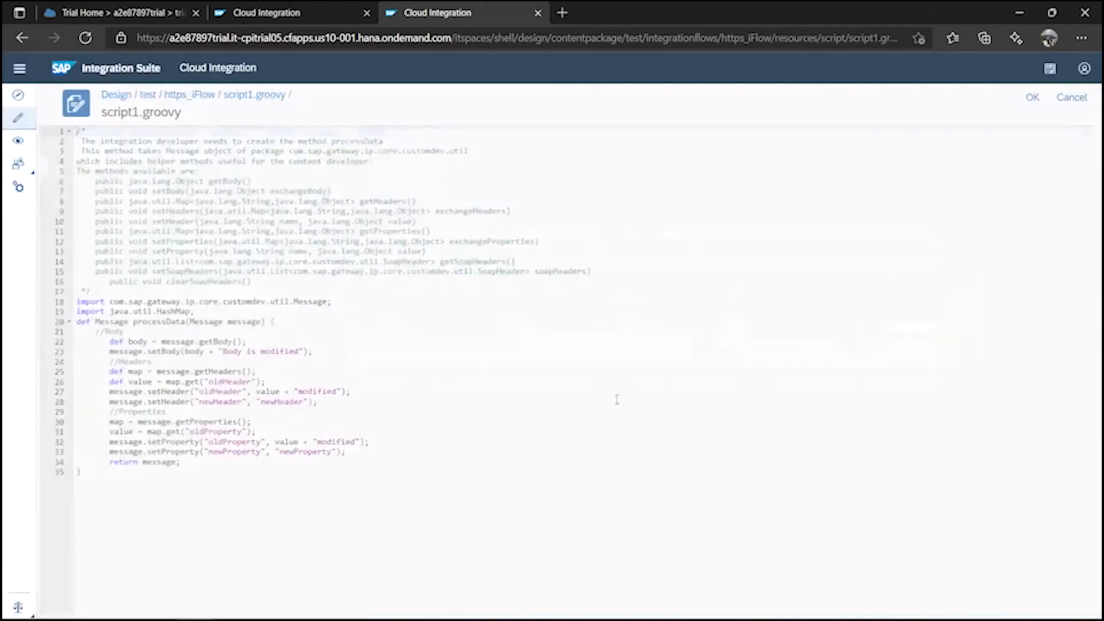
# Replace script1.groovy's contents with the payload-logging script from clipboard history and confirm.
pyautogui.click(488, 506)
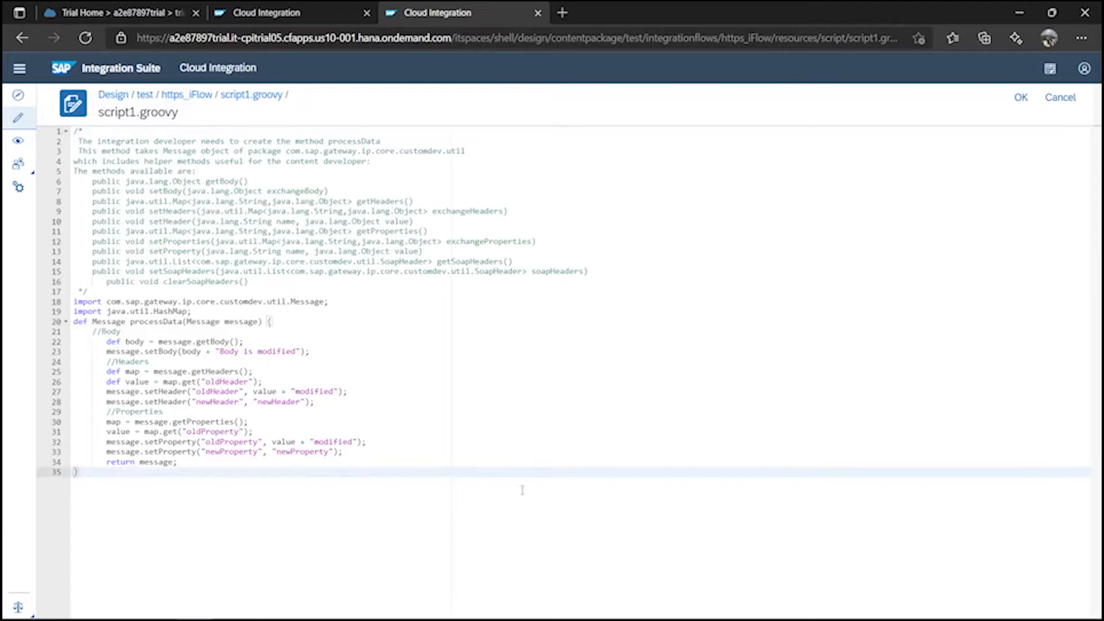
pyautogui.hotkey('ctrl', 'a')
pyautogui.click(239, 493)
pyautogui.press('super')
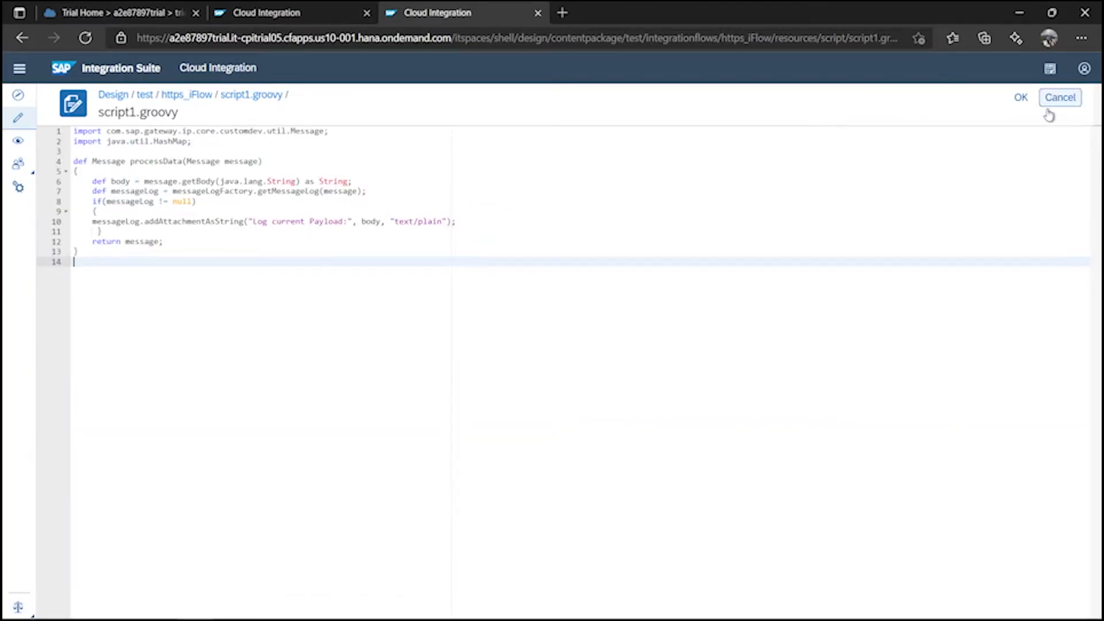
pyautogui.click(1021, 97)
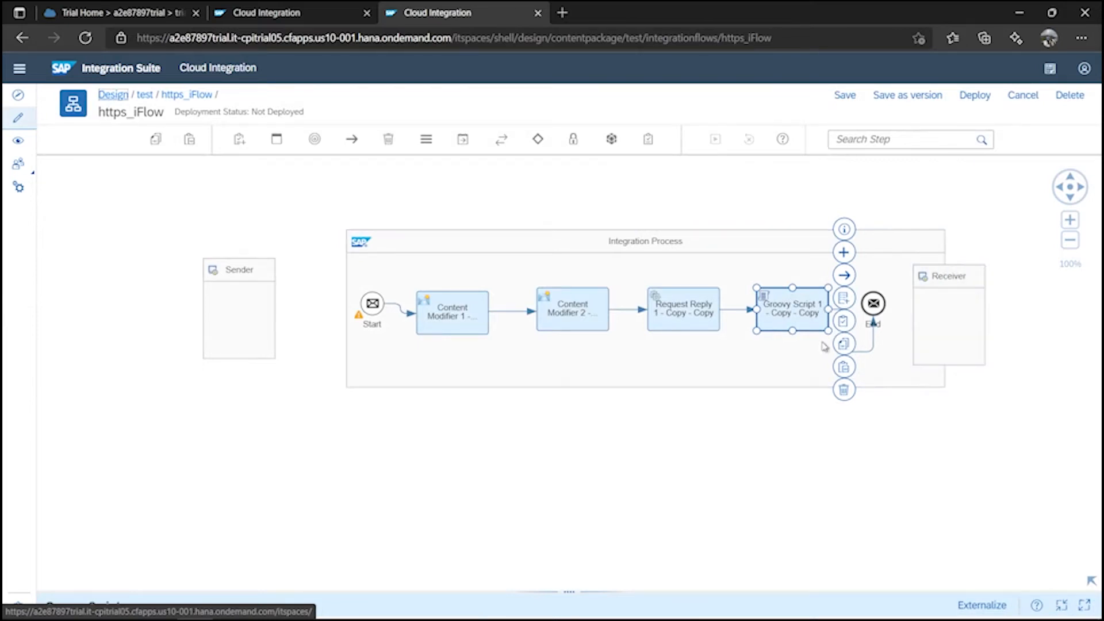
# Realign Groovy Script and End, redraw the Groovy Script→End connector, and move the Receiver below the process.
pyautogui.click(724, 448)
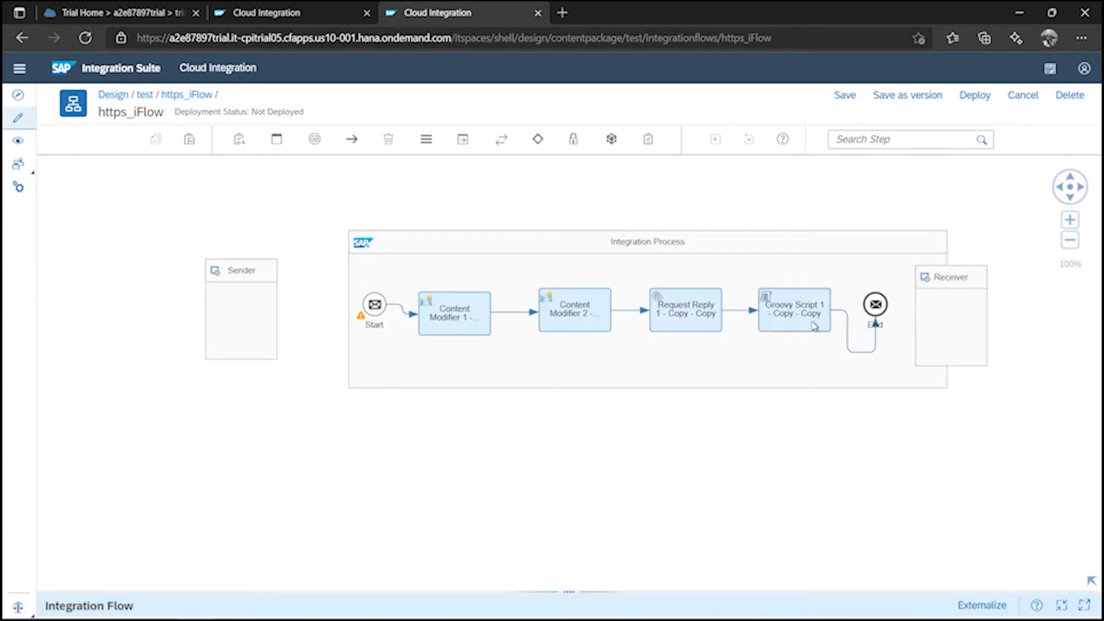
pyautogui.moveTo(804, 318)
pyautogui.mouseDown()
pyautogui.moveTo(802, 308)
pyautogui.moveTo(796, 317)
pyautogui.mouseUp()
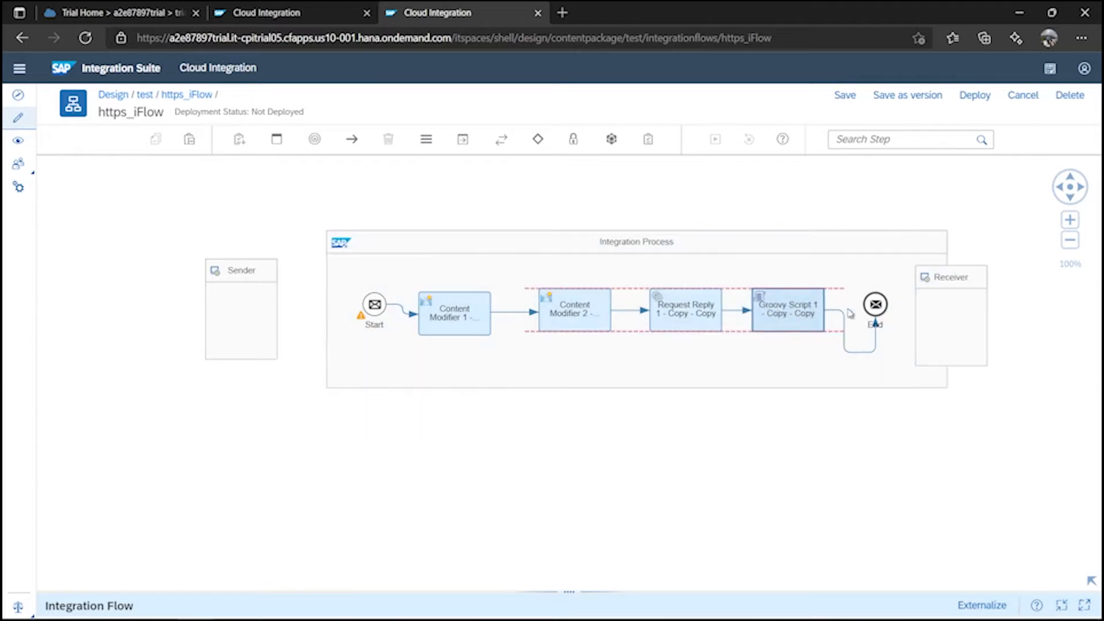
pyautogui.moveTo(883, 305); pyautogui.dragTo(875, 339)
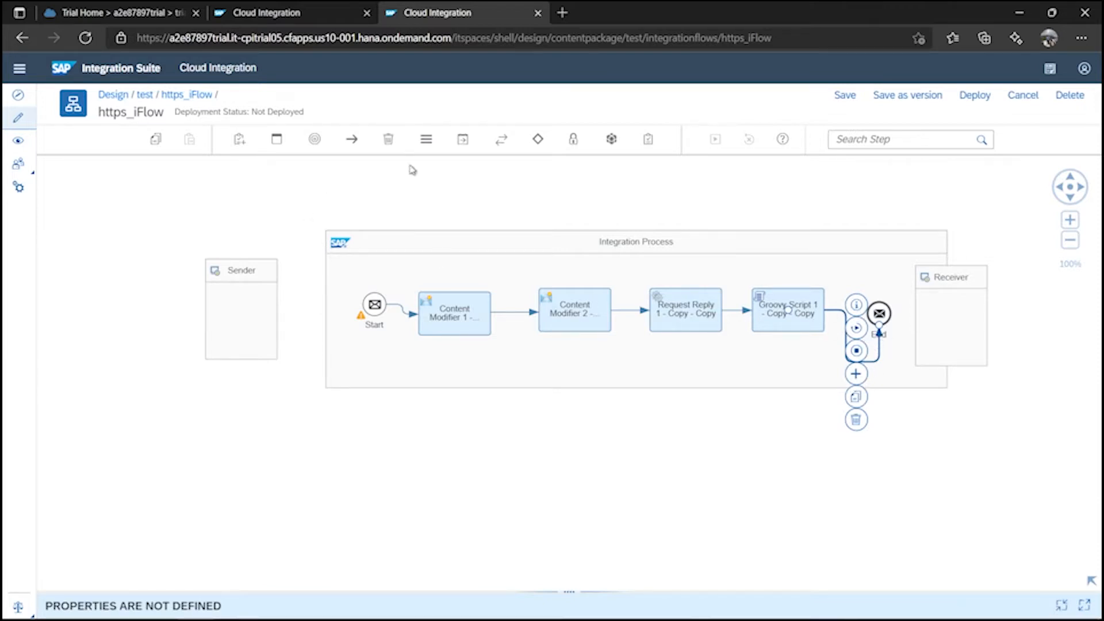
pyautogui.click(391, 142)
pyautogui.click(806, 313)
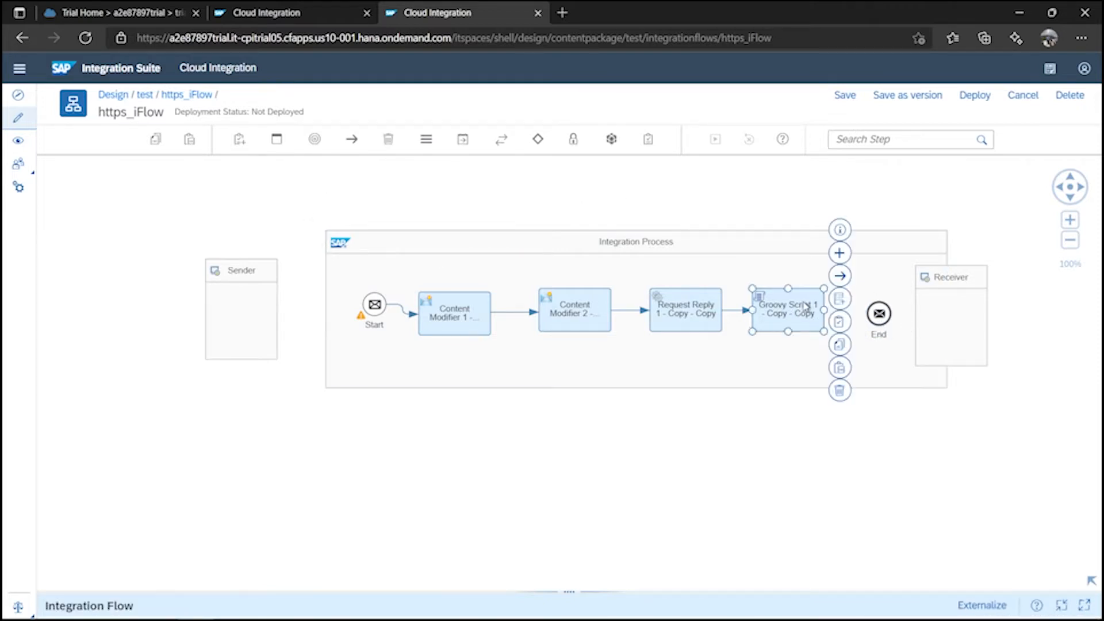
pyautogui.moveTo(839, 277); pyautogui.dragTo(877, 315)
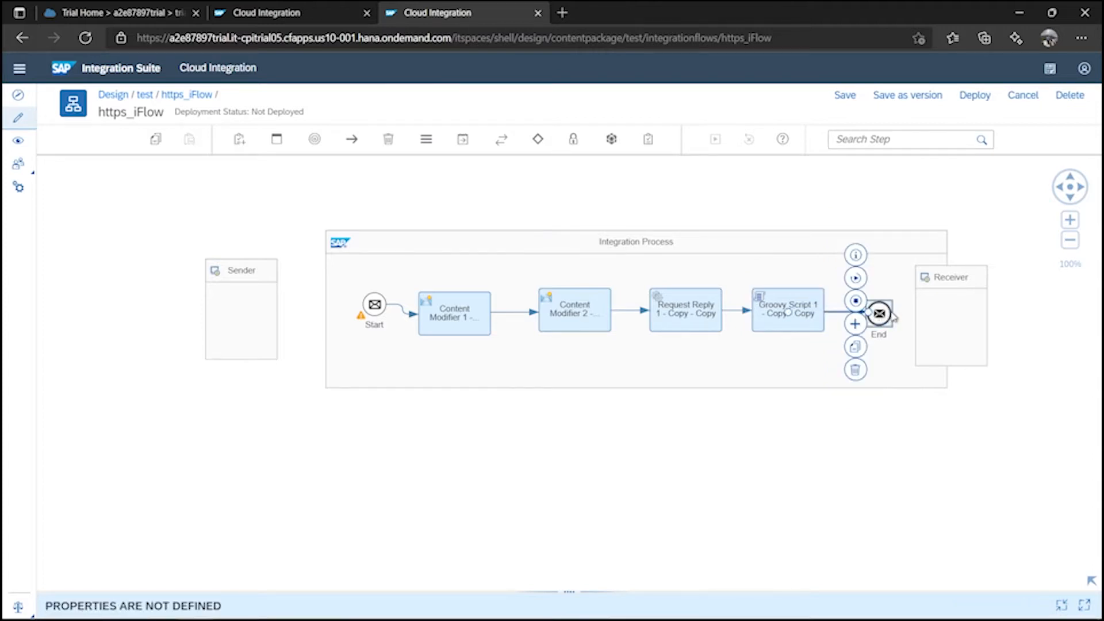
pyautogui.moveTo(972, 313); pyautogui.dragTo(816, 485)
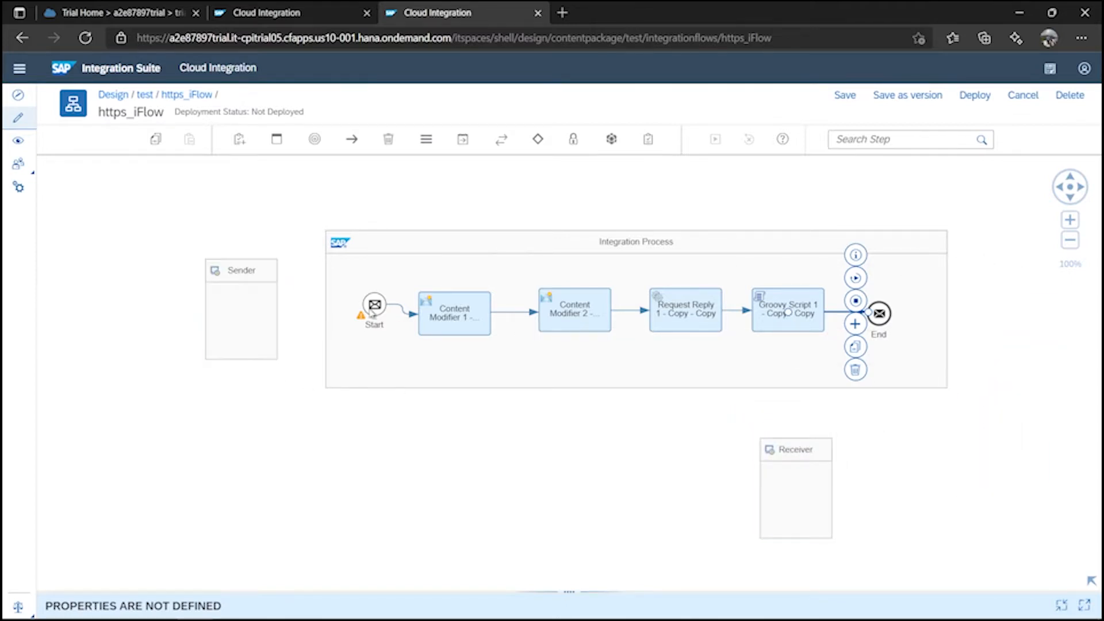
pyautogui.moveTo(372, 311); pyautogui.dragTo(372, 308)
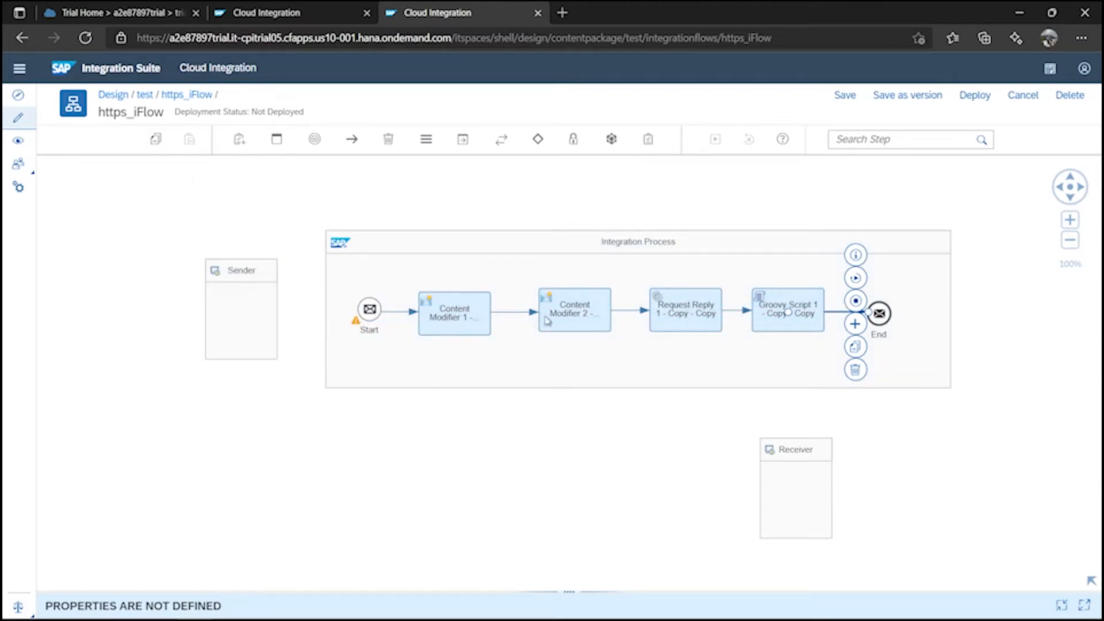
# Position the Receiver directly under the Request Reply step.
pyautogui.click(901, 431)
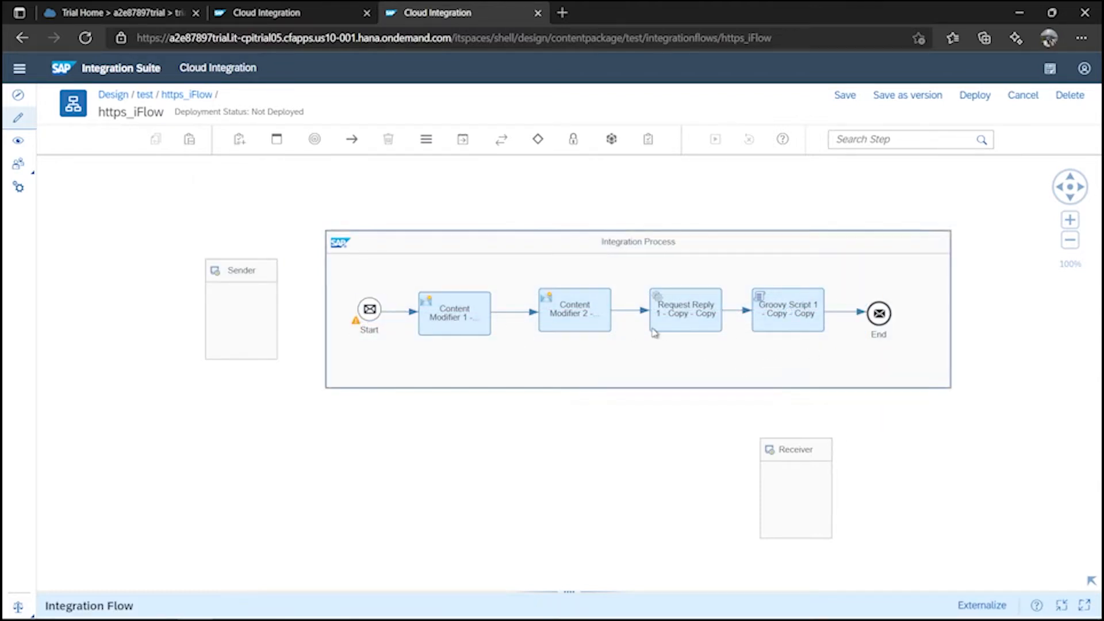
pyautogui.click(778, 320)
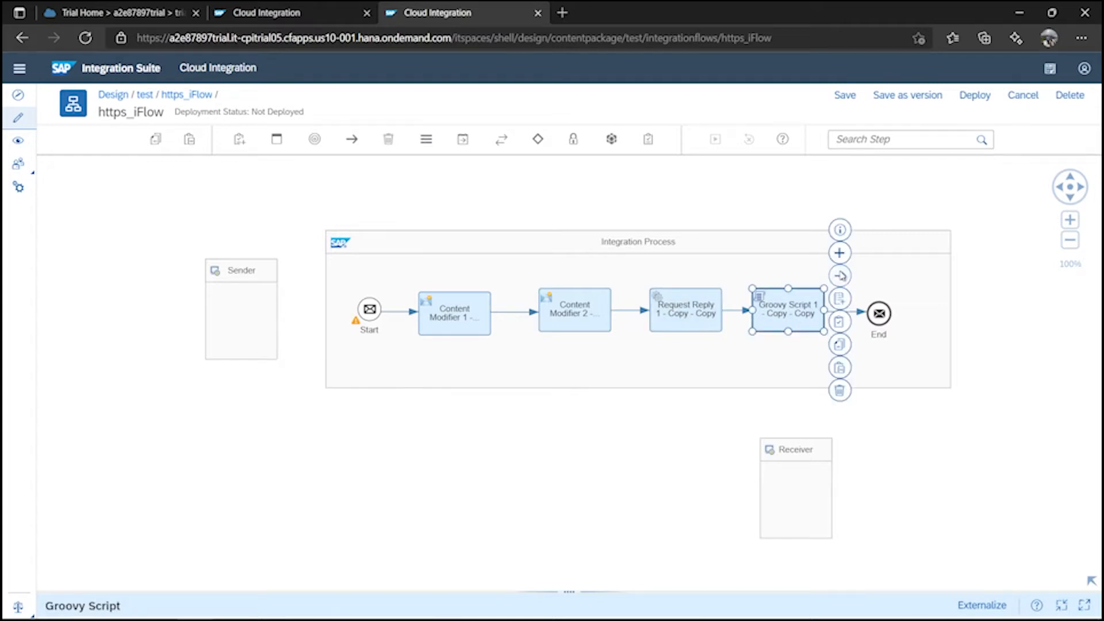
pyautogui.moveTo(841, 275); pyautogui.dragTo(804, 454)
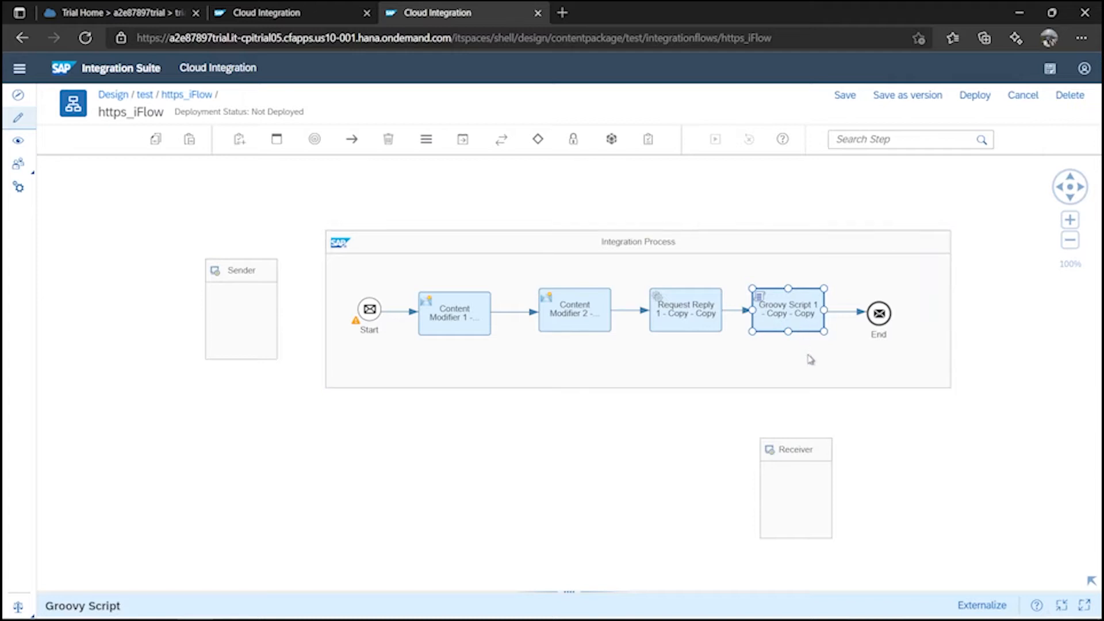
pyautogui.click(941, 468)
pyautogui.click(808, 322)
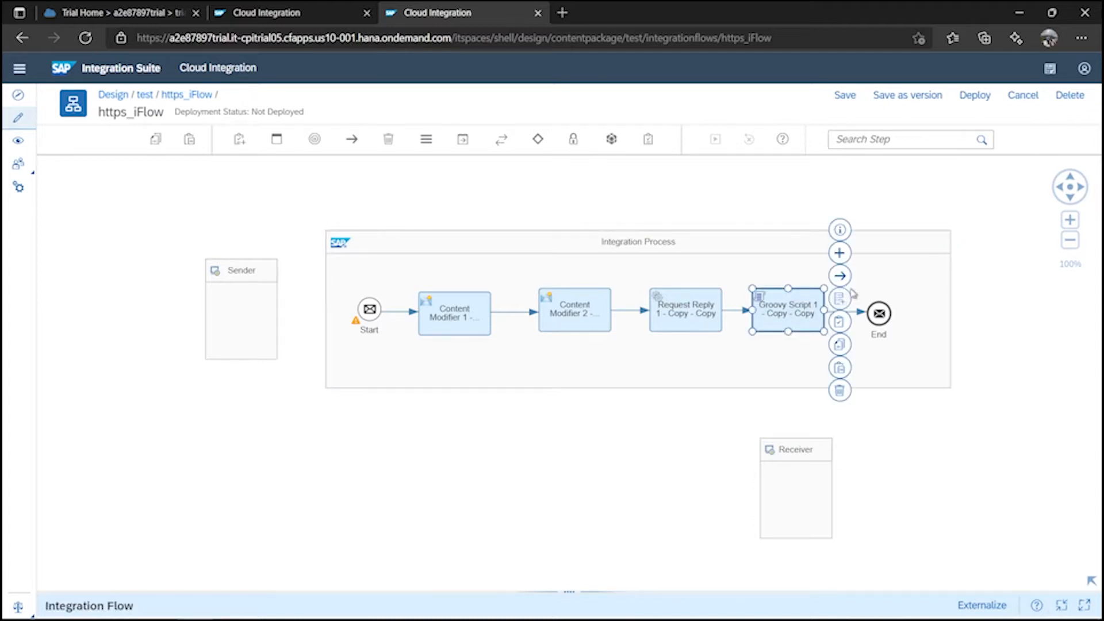
pyautogui.moveTo(848, 280); pyautogui.dragTo(800, 507)
pyautogui.click(801, 483)
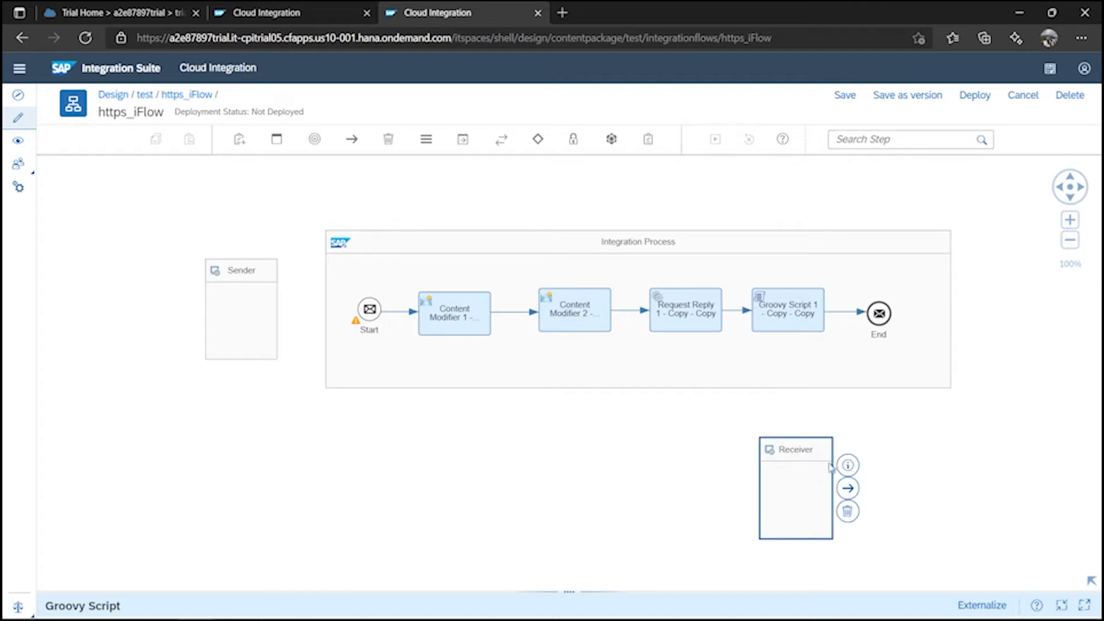
pyautogui.click(791, 292)
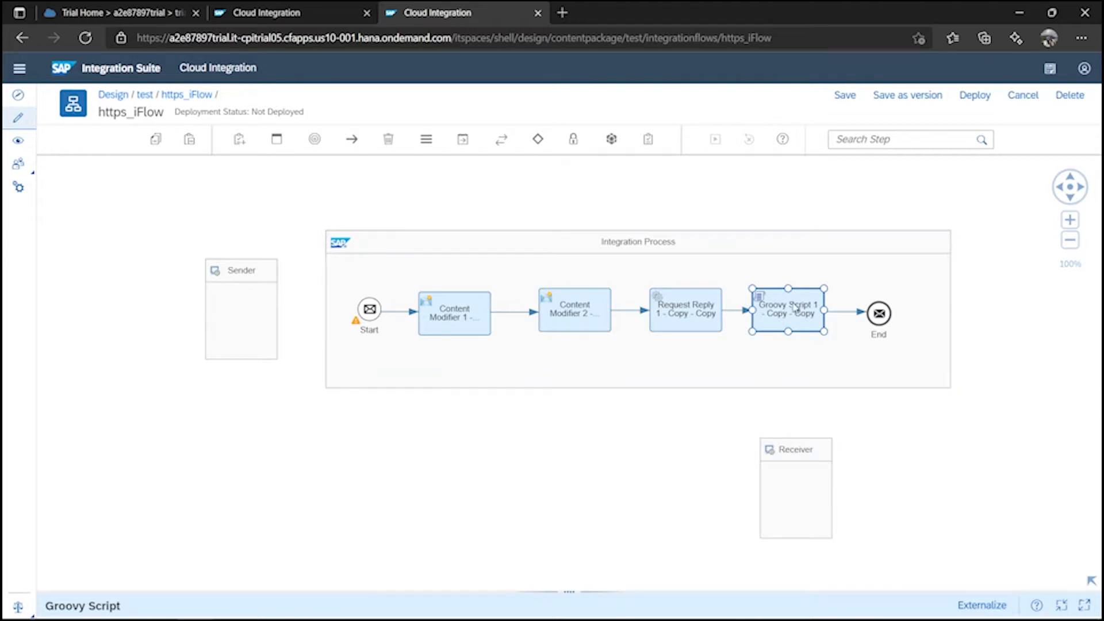
pyautogui.moveTo(813, 463); pyautogui.dragTo(693, 469)
pyautogui.click(687, 302)
# Connect Request Reply to the Receiver using the OData adapter with OData V2.
pyautogui.moveTo(739, 296); pyautogui.dragTo(699, 454)
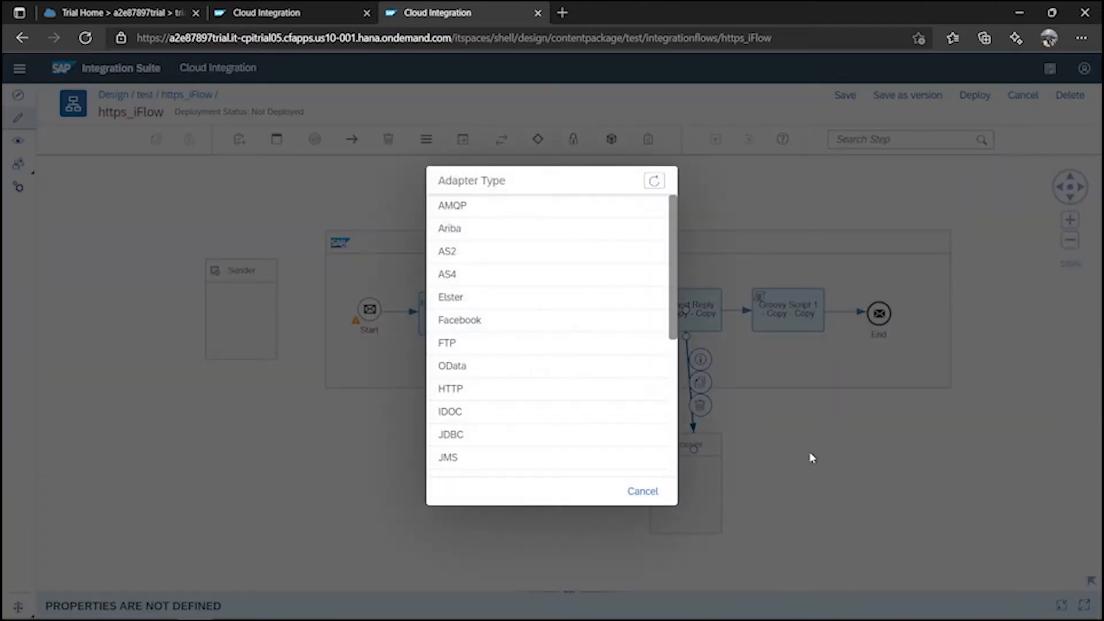
pyautogui.click(510, 371)
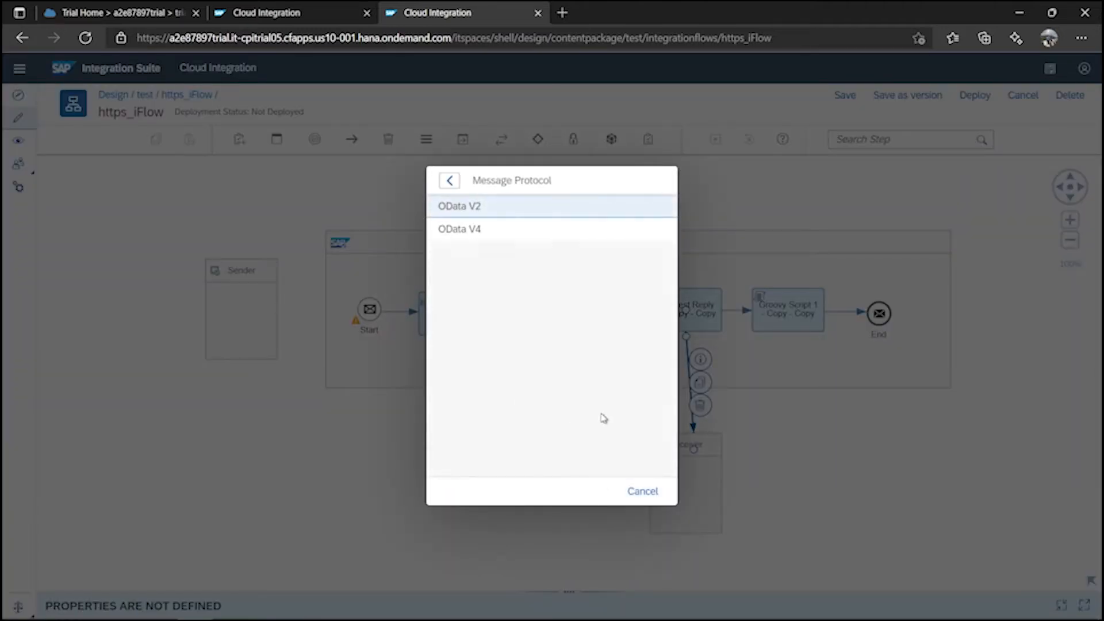
pyautogui.click(528, 203)
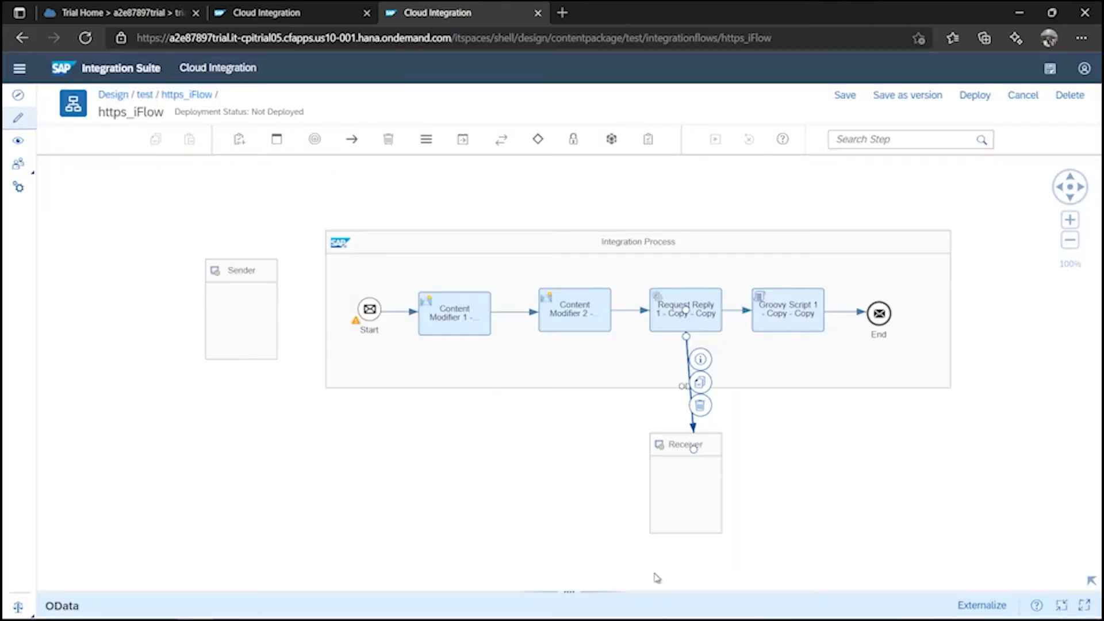
pyautogui.click(584, 588)
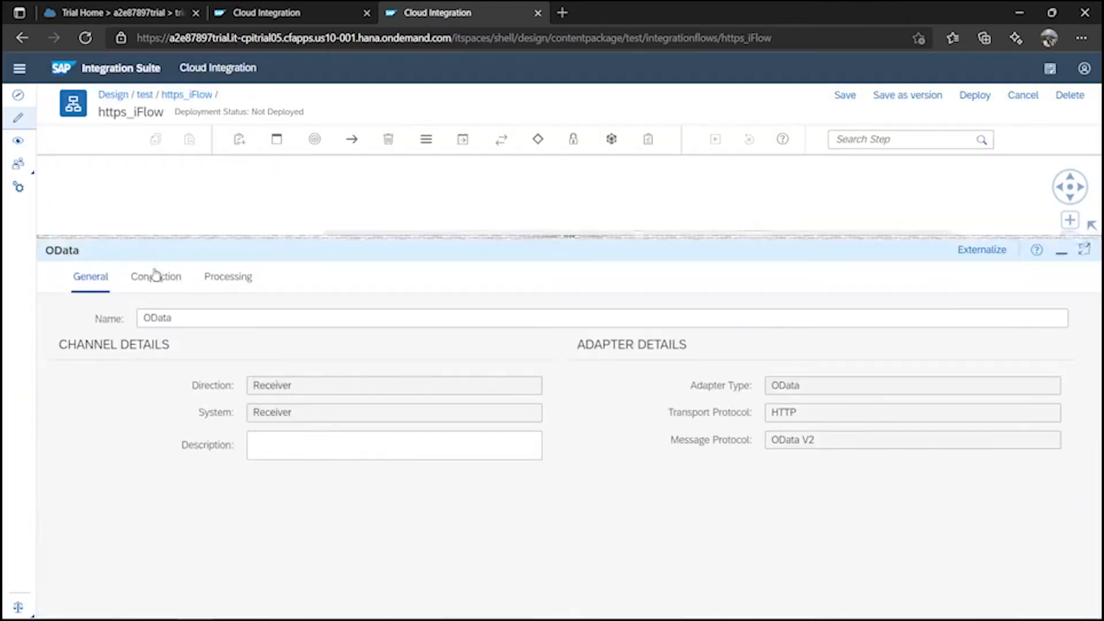
# Set the ESPM service URL as the connection Address and start defining the Resource Path.
pyautogui.click(157, 279)
pyautogui.click(328, 347)
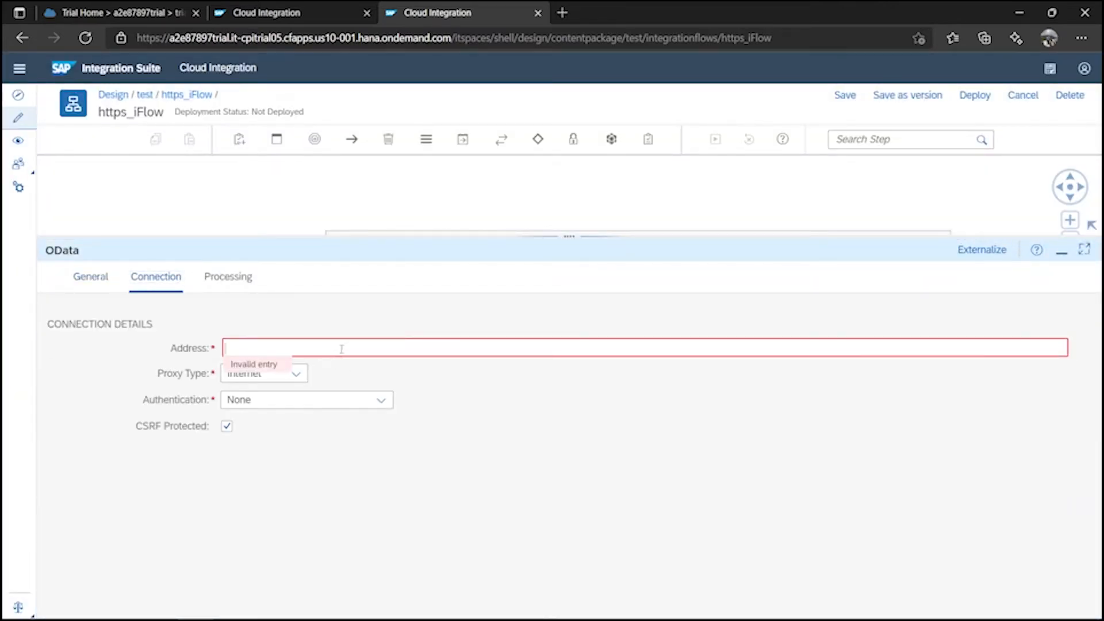
pyautogui.press('super+v')
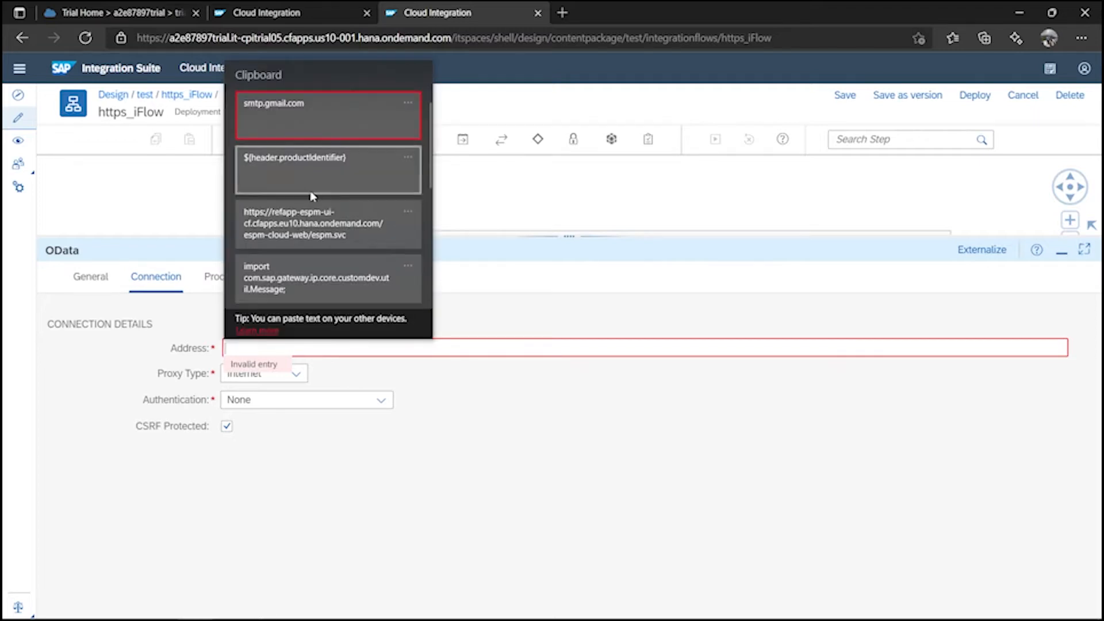
pyautogui.click(311, 218)
pyautogui.click(250, 288)
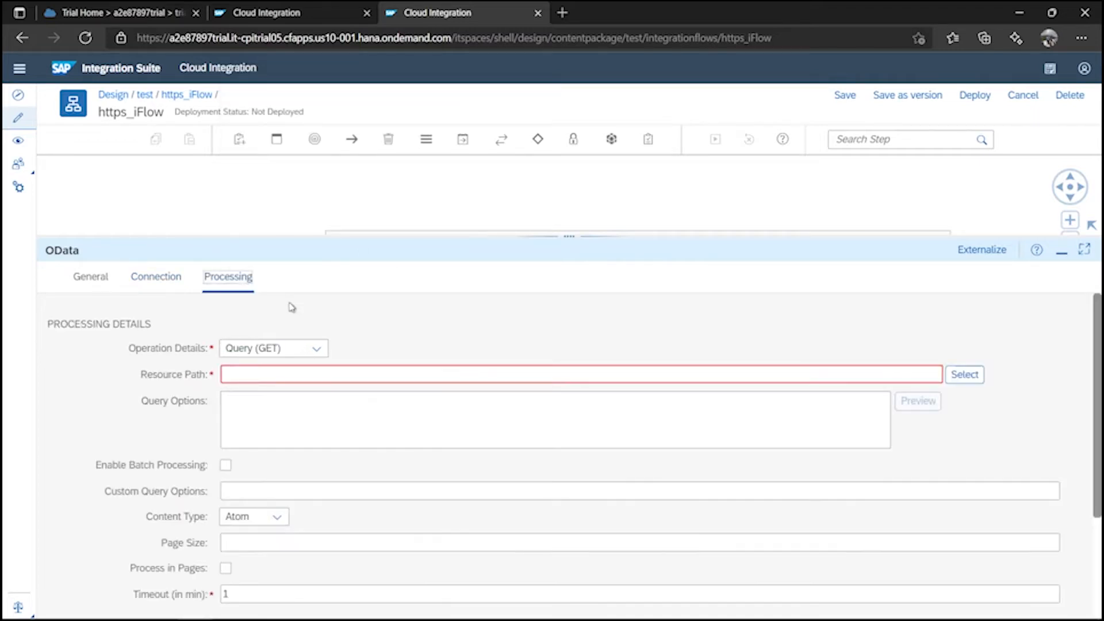
pyautogui.click(966, 379)
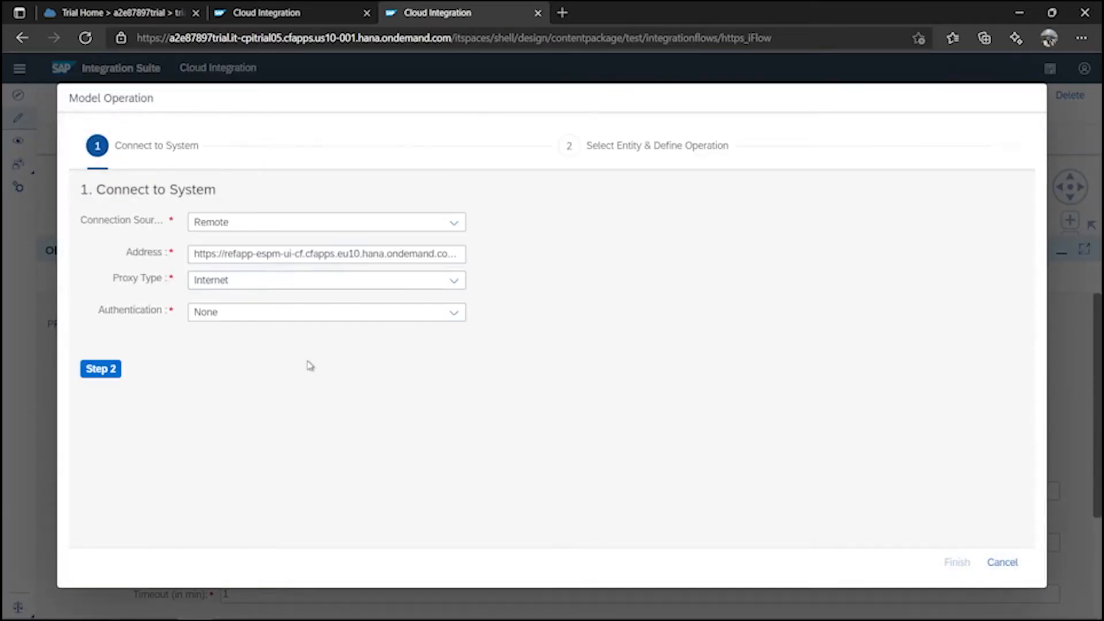
# Choose the Products entity and include all of its fields in the query.
pyautogui.click(105, 373)
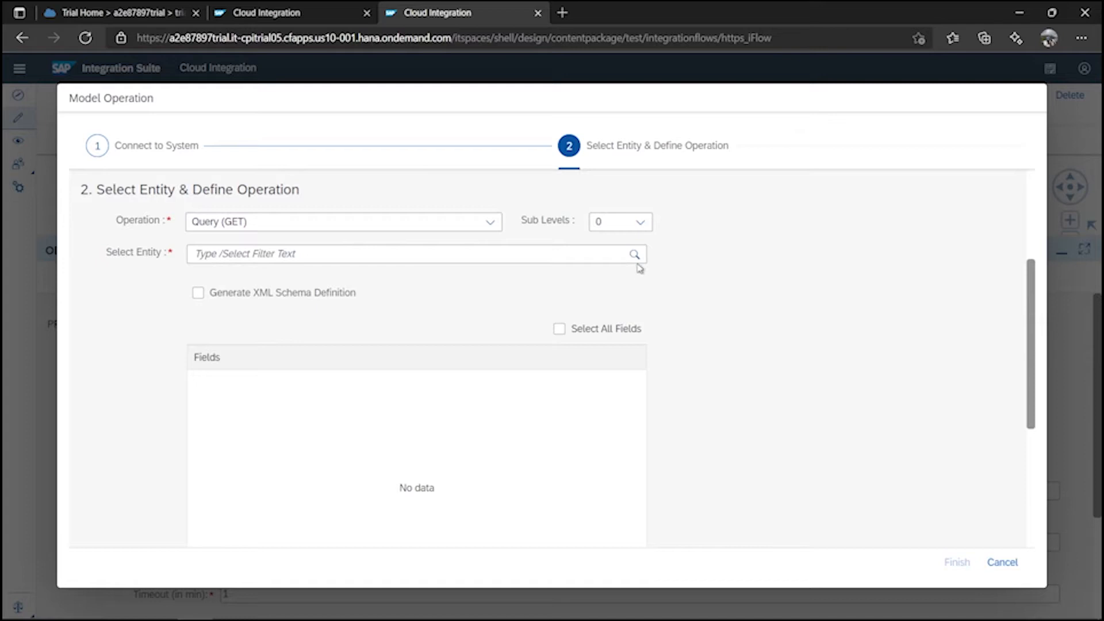
pyautogui.click(635, 256)
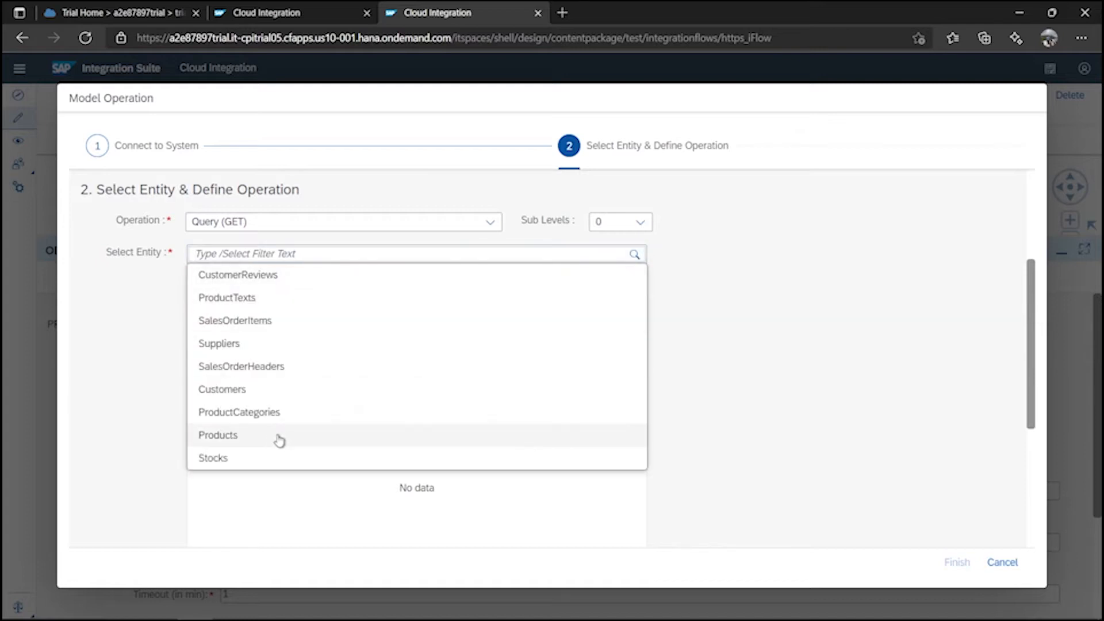
pyautogui.click(278, 439)
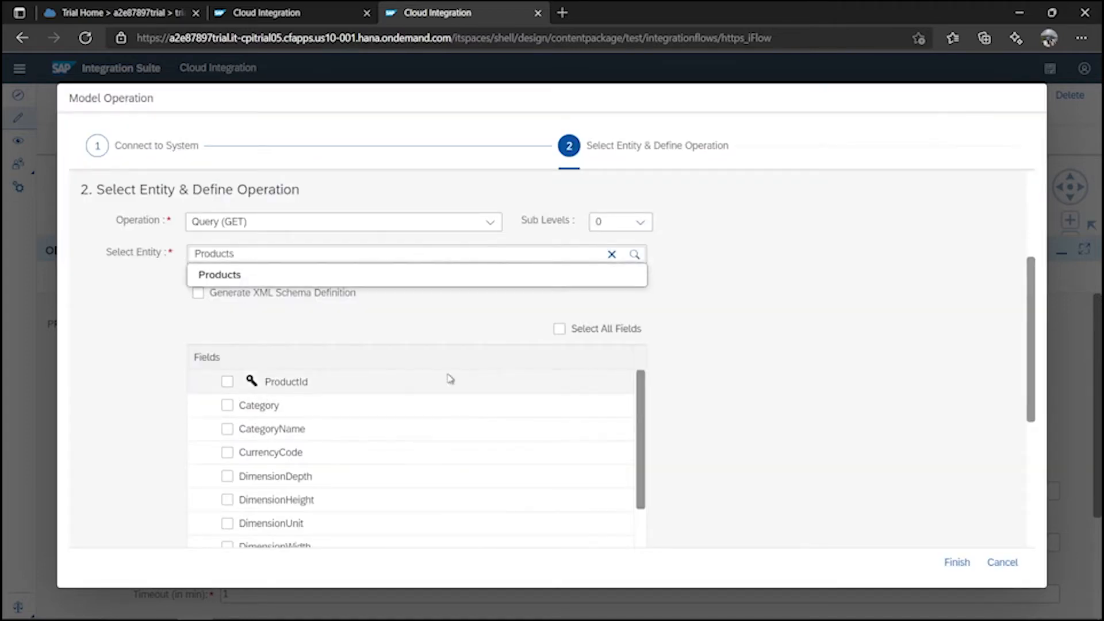
pyautogui.click(559, 329)
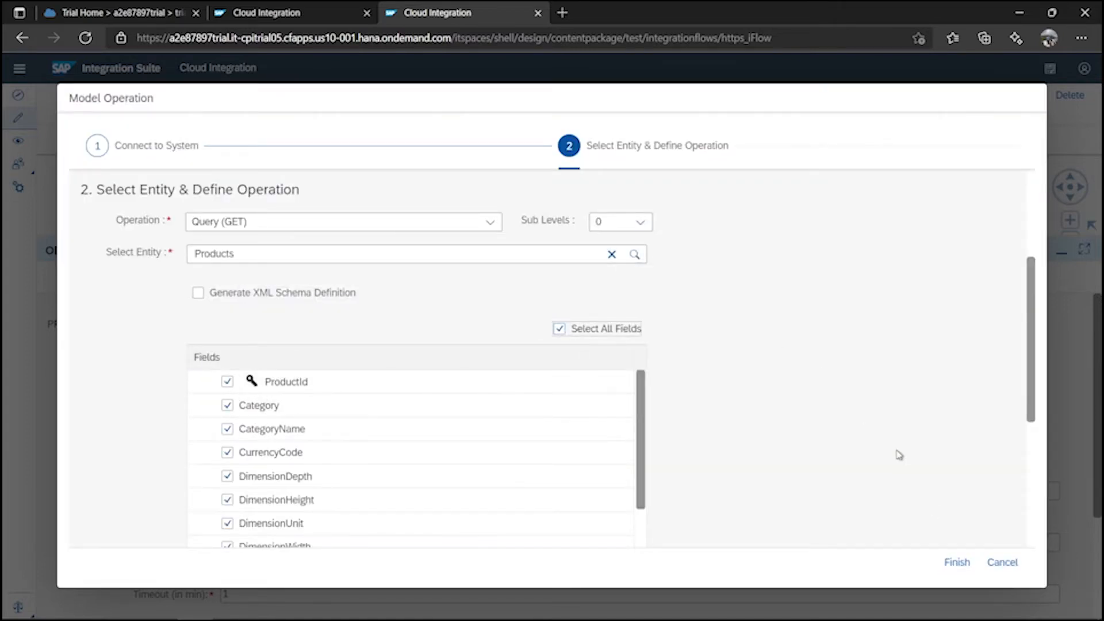
pyautogui.scroll(-10, 806, 452)
# Filter where ProductId Equal ${header.productIdentifier} and finish the wizard.
pyautogui.click(100, 501)
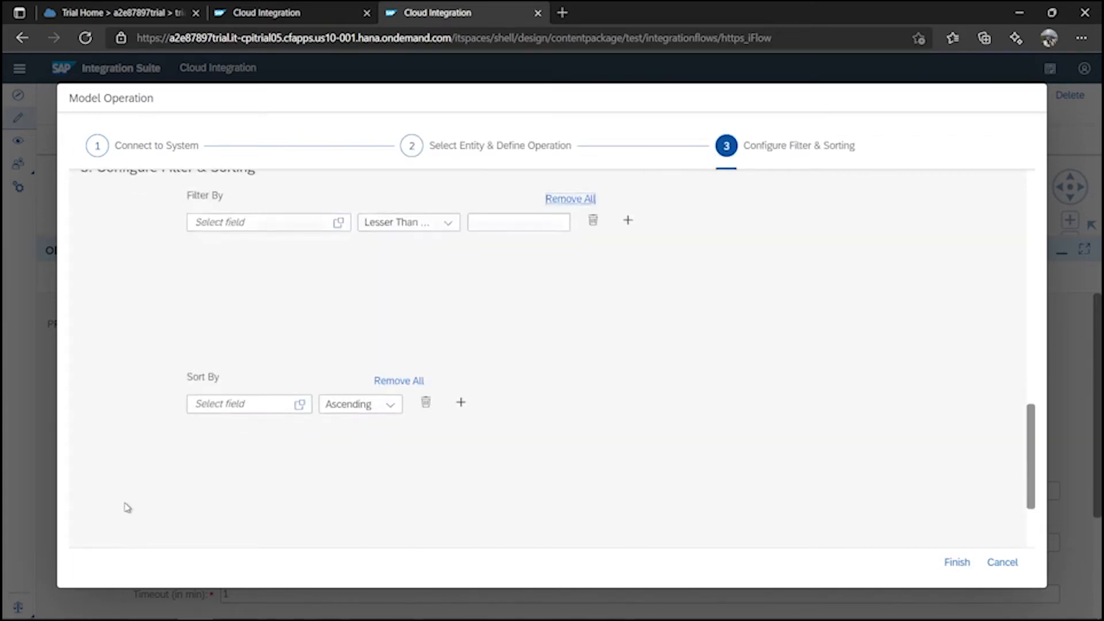
pyautogui.click(339, 223)
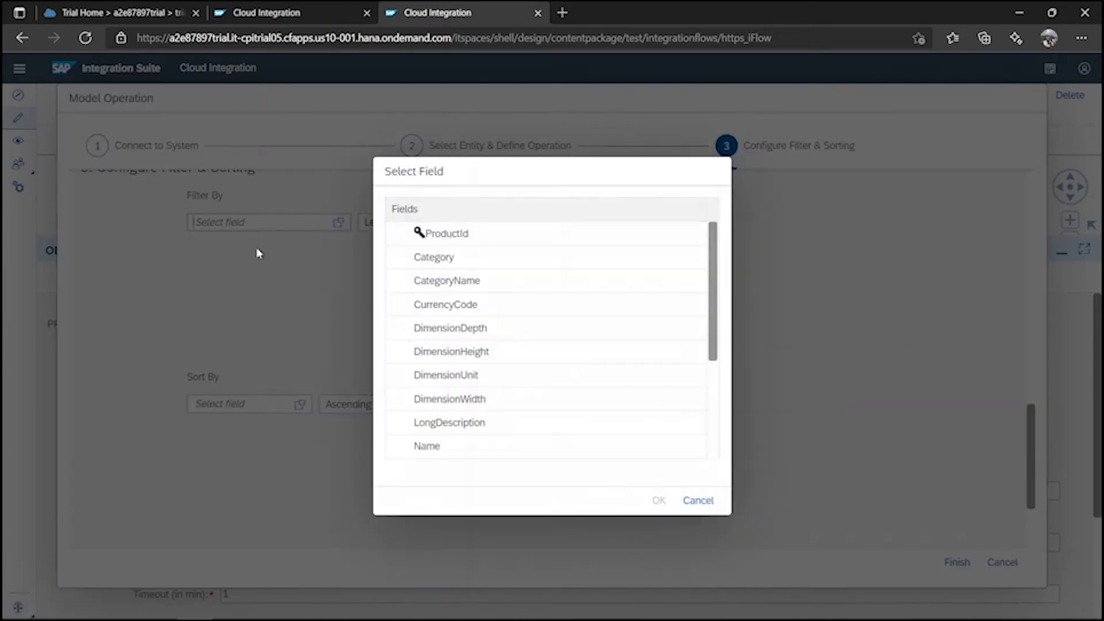
pyautogui.click(469, 233)
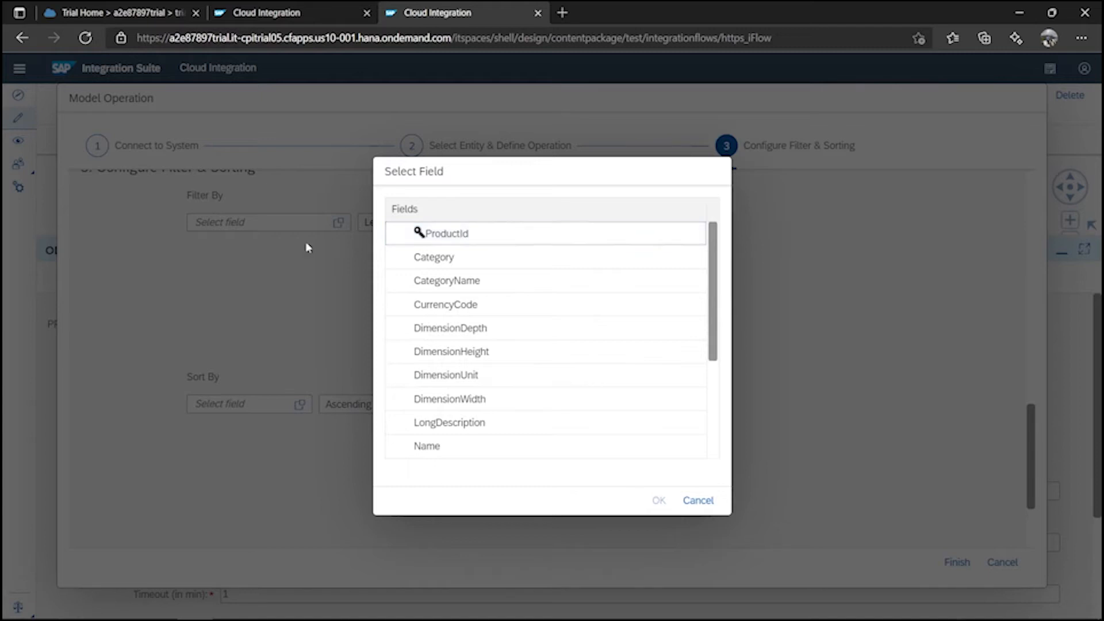
pyautogui.click(659, 500)
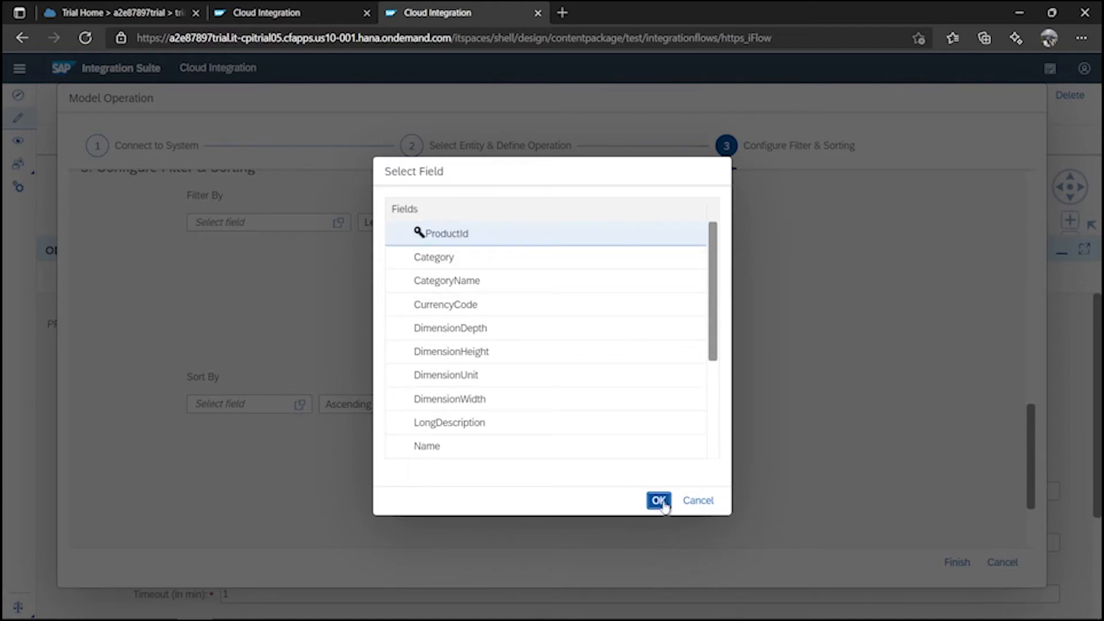
pyautogui.click(449, 222)
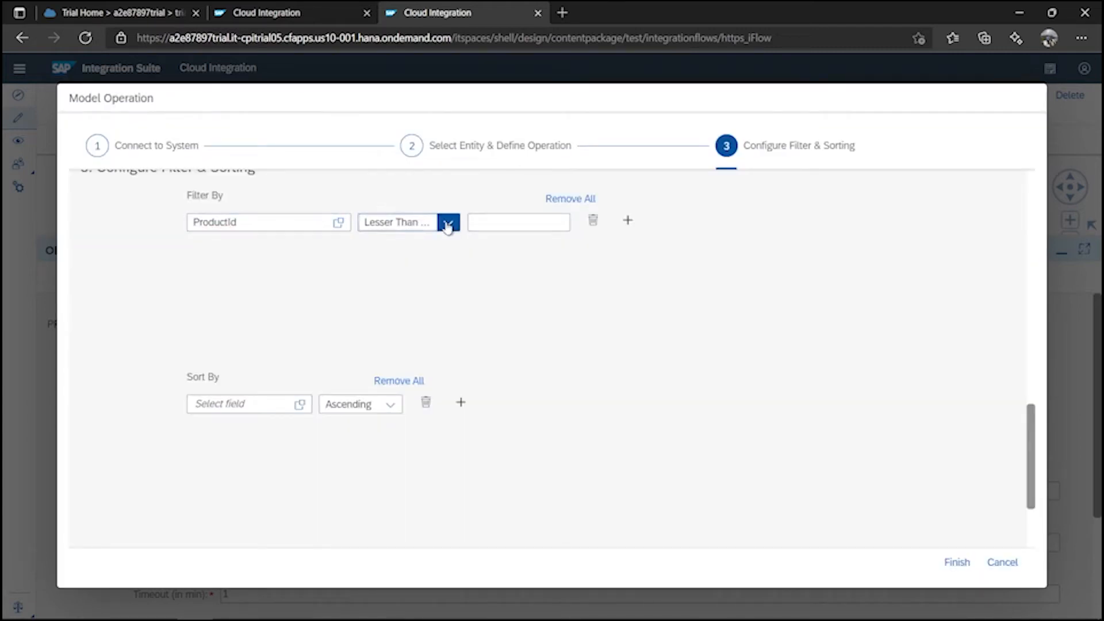
pyautogui.click(424, 359)
pyautogui.click(545, 220)
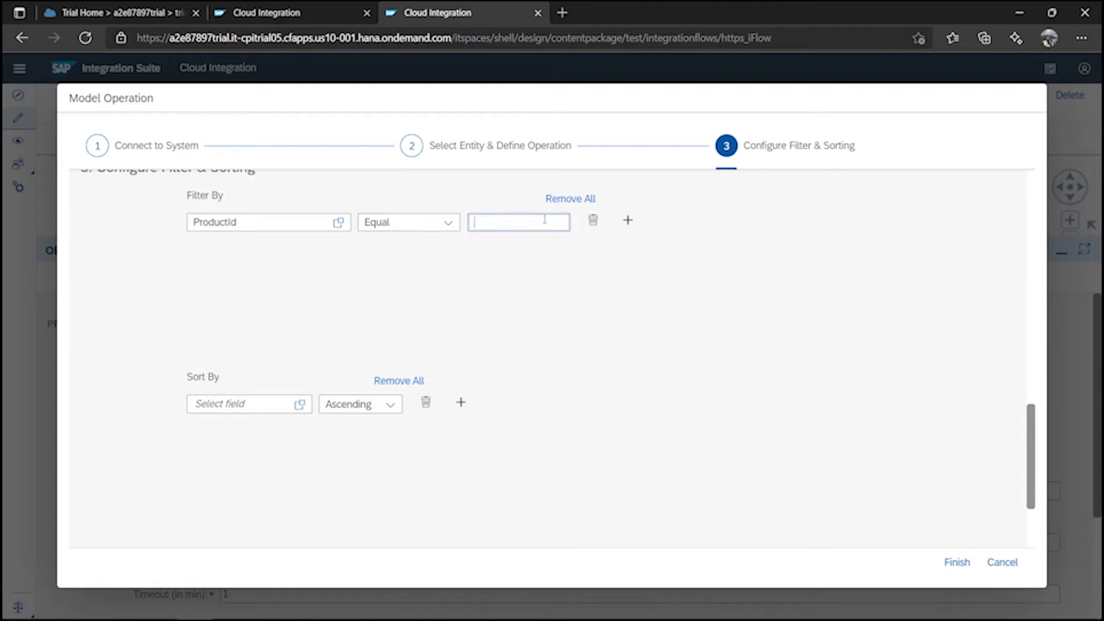
pyautogui.press('super+v')
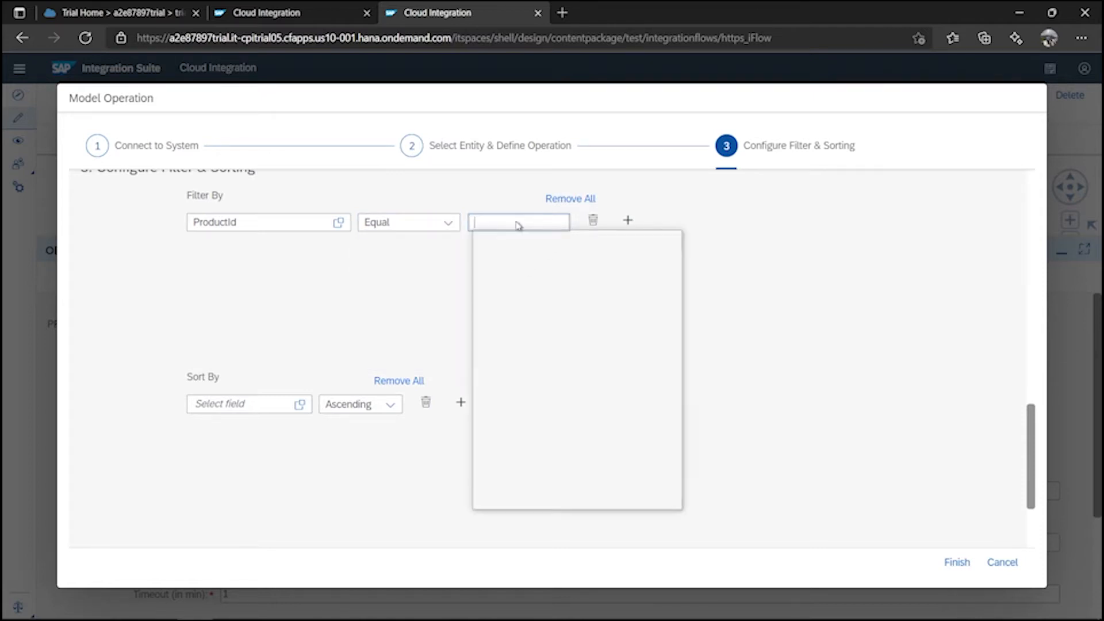
pyautogui.click(519, 324)
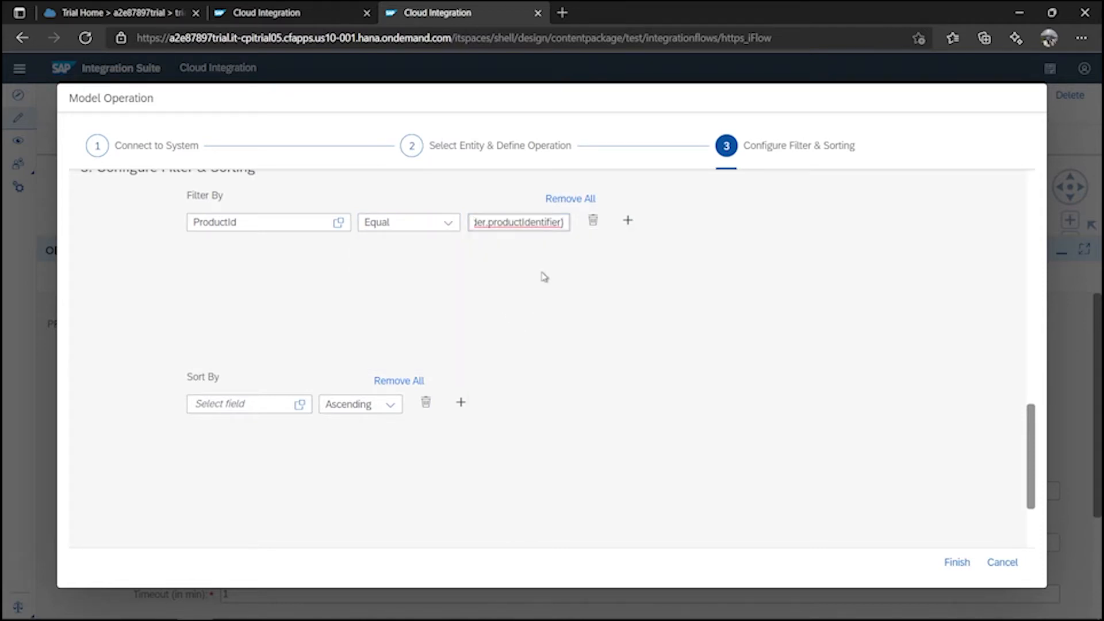
pyautogui.click(954, 561)
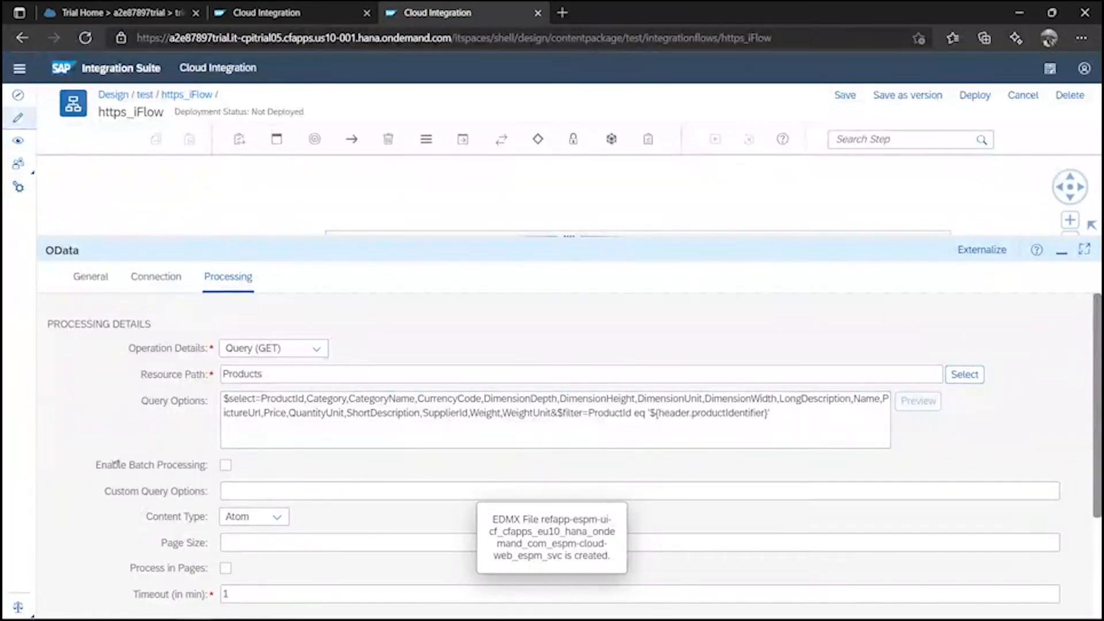
# Add a Receiver participant, Receiver1, to the right of the process.
pyautogui.moveTo(563, 239); pyautogui.dragTo(681, 502)
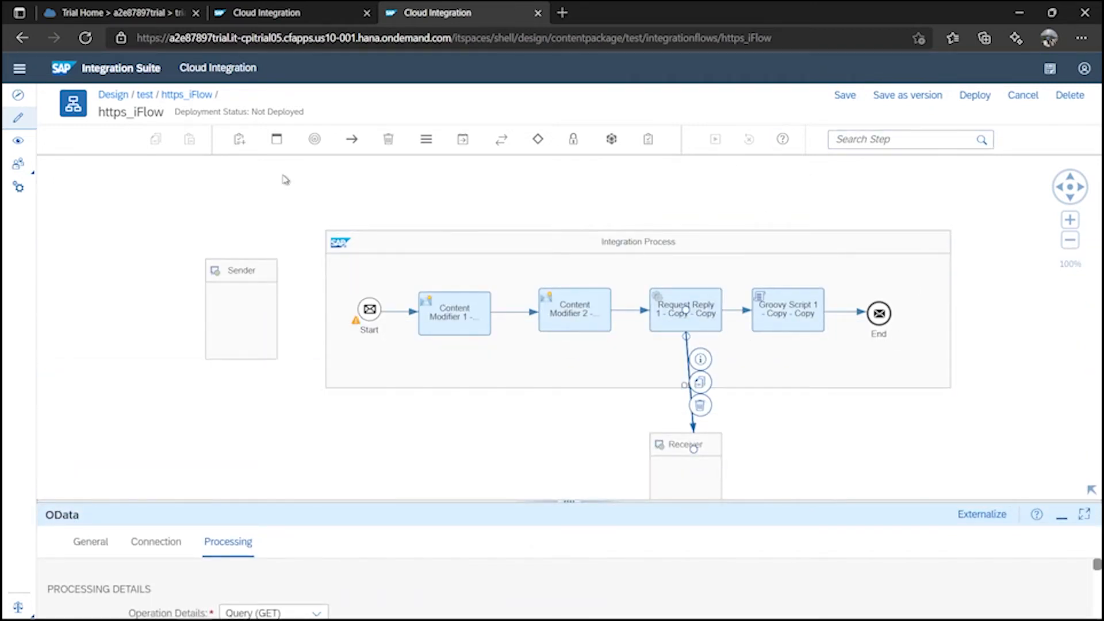
pyautogui.click(240, 141)
pyautogui.click(213, 196)
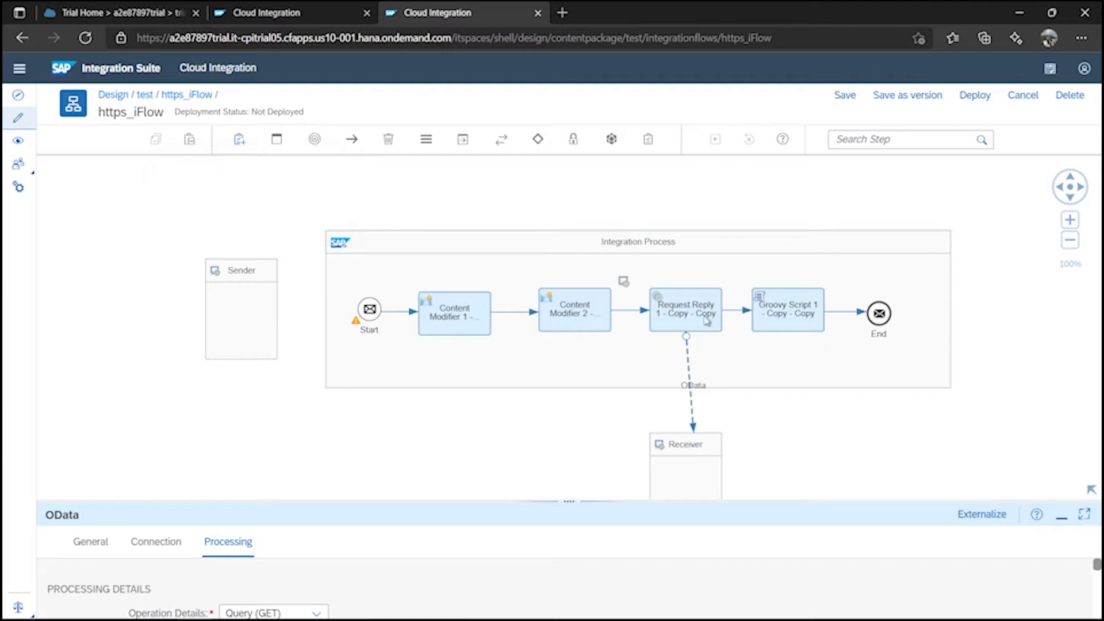
pyautogui.click(1065, 329)
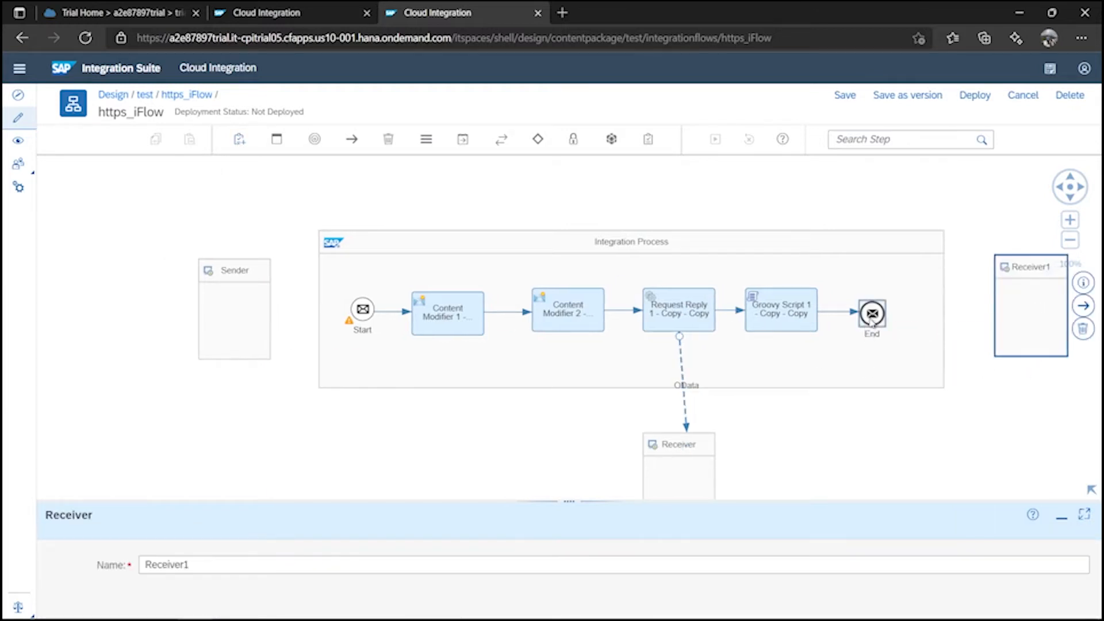
# Connect the End event to Receiver1 using a Mail adapter.
pyautogui.moveTo(916, 311)
pyautogui.moveTo(900, 290); pyautogui.dragTo(997, 308)
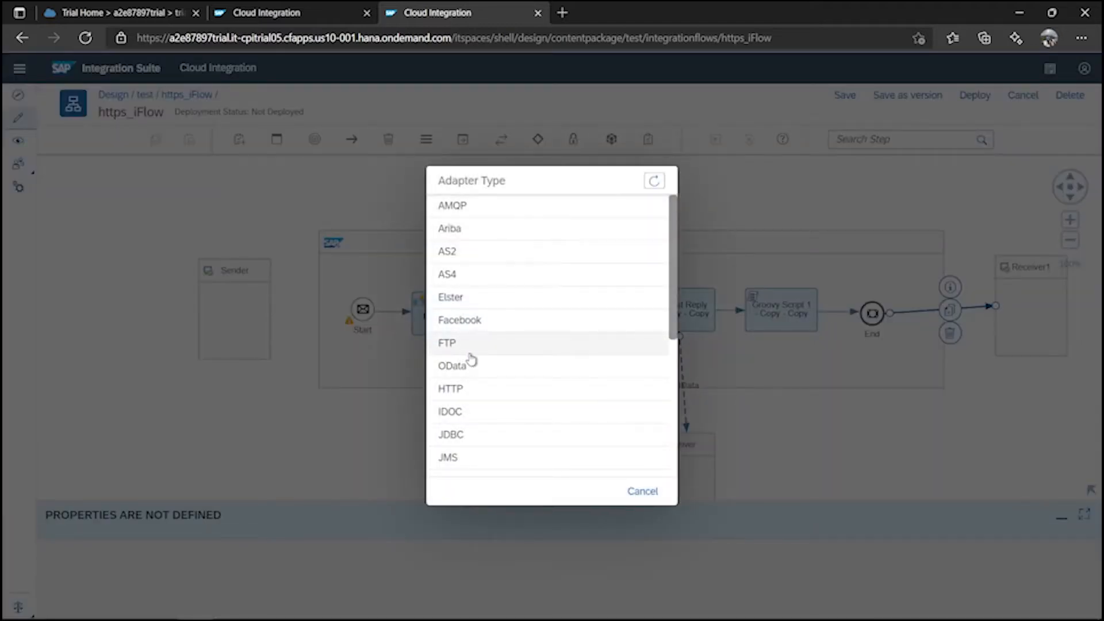
pyautogui.scroll(-4, 482, 406)
pyautogui.click(490, 329)
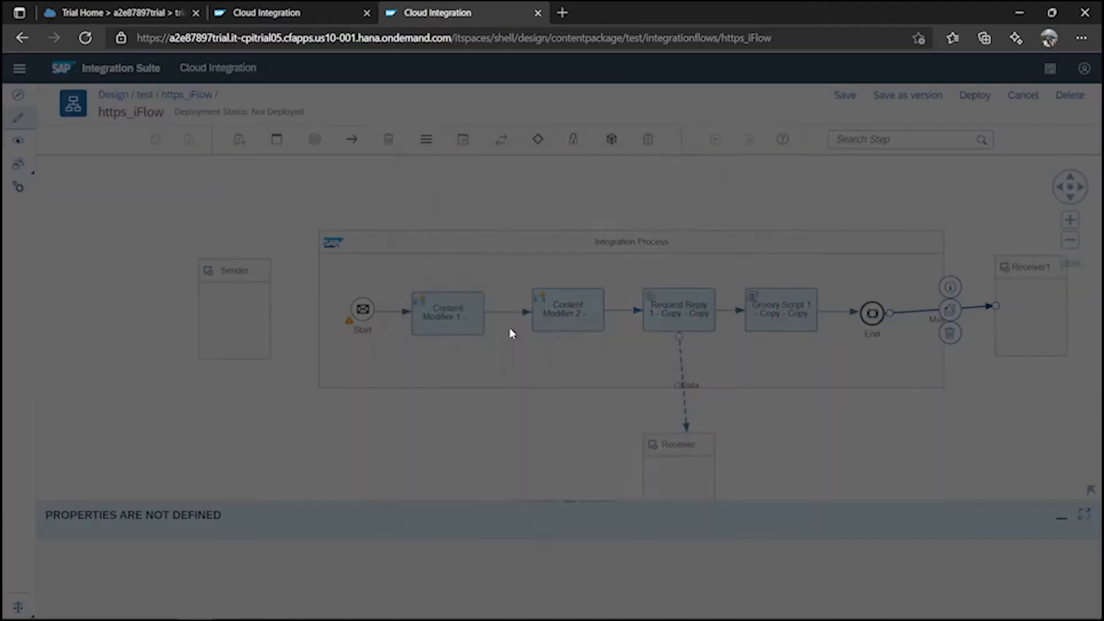
# Set the Mail adapter's server address to smtp.gmail.com:465.
pyautogui.moveTo(508, 502); pyautogui.dragTo(509, 257)
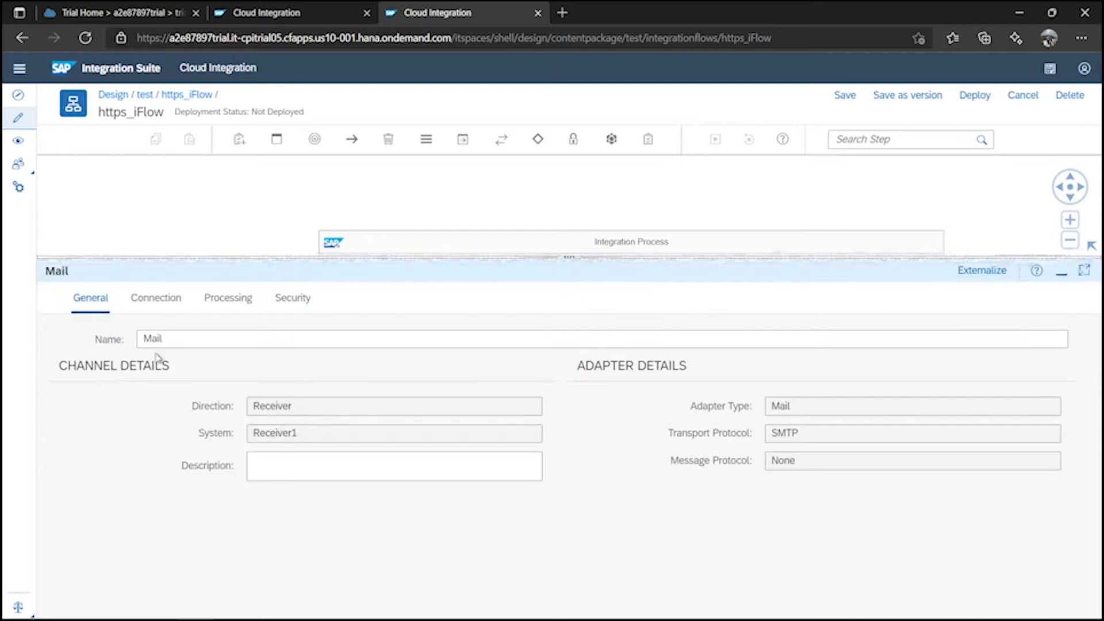
pyautogui.click(164, 309)
pyautogui.click(259, 368)
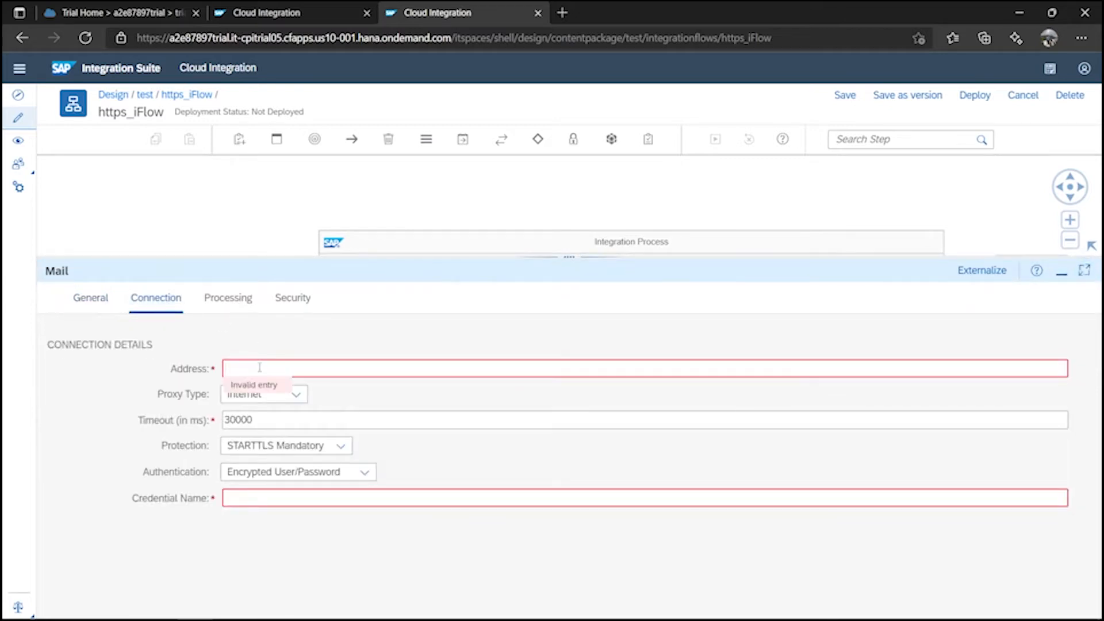
pyautogui.press('super+v')
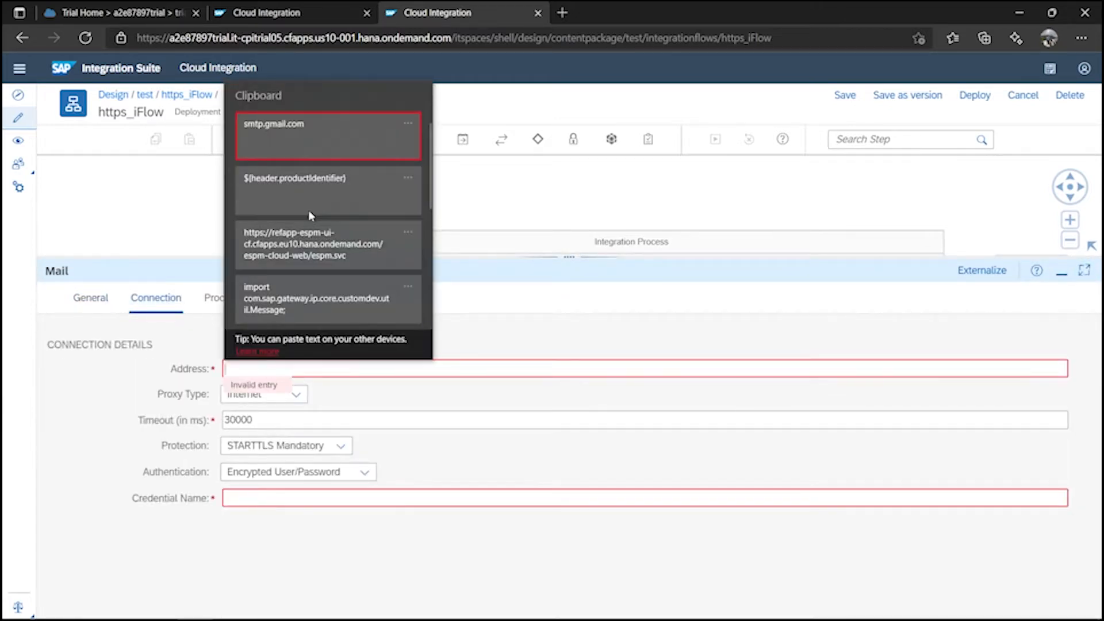
pyautogui.click(316, 149)
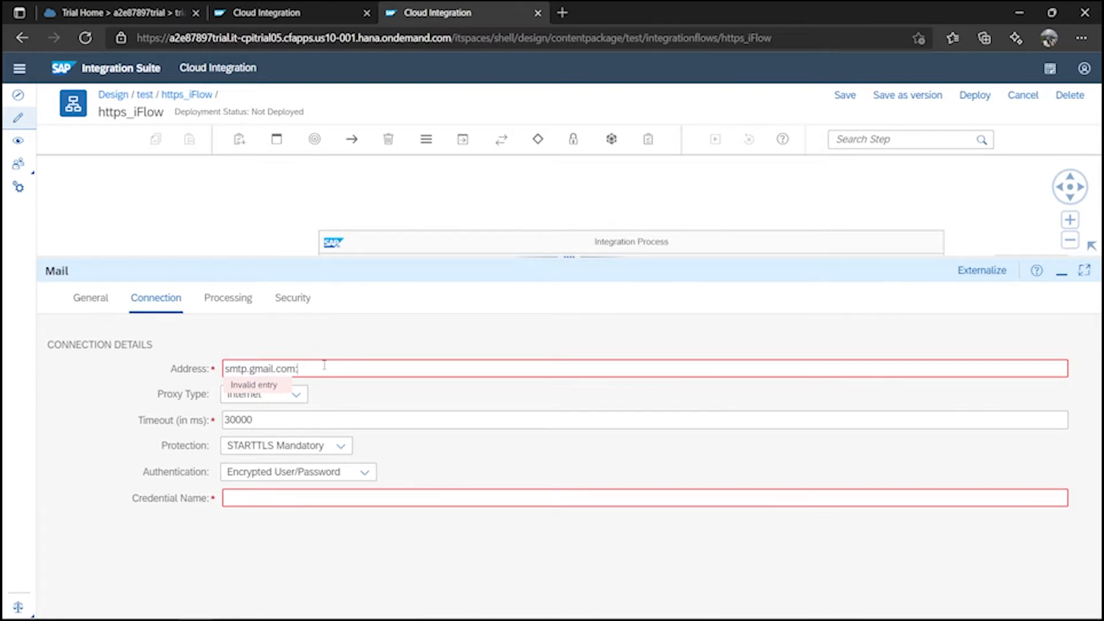
# Set protection to SMTPS with credential myCredential, then bring up the mail attributes.
pyautogui.click(341, 447)
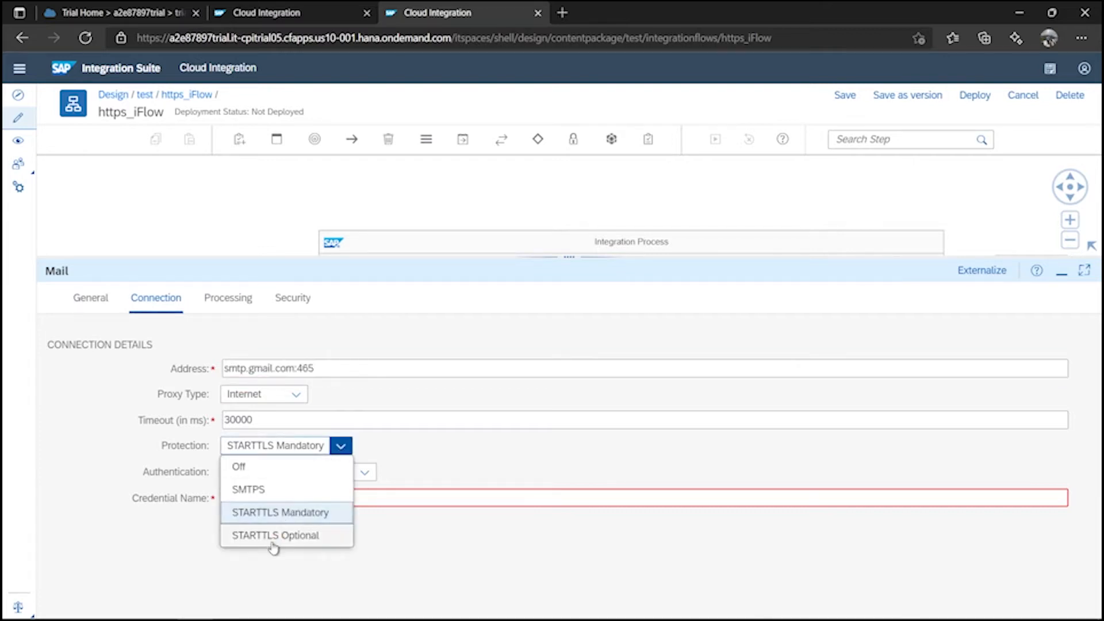
pyautogui.click(290, 489)
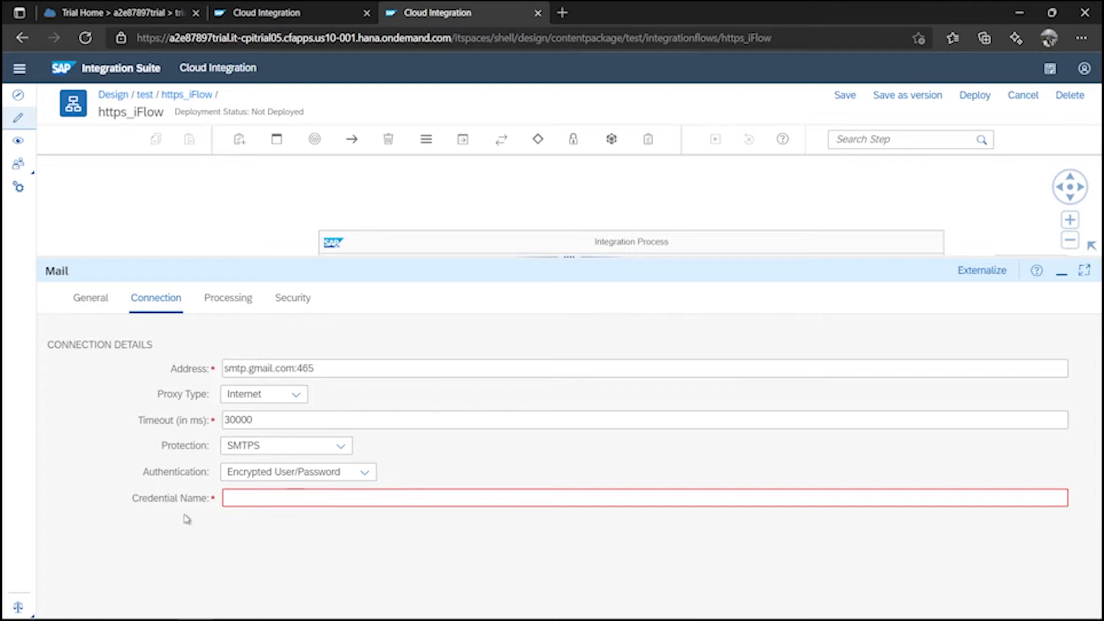
pyautogui.click(294, 499)
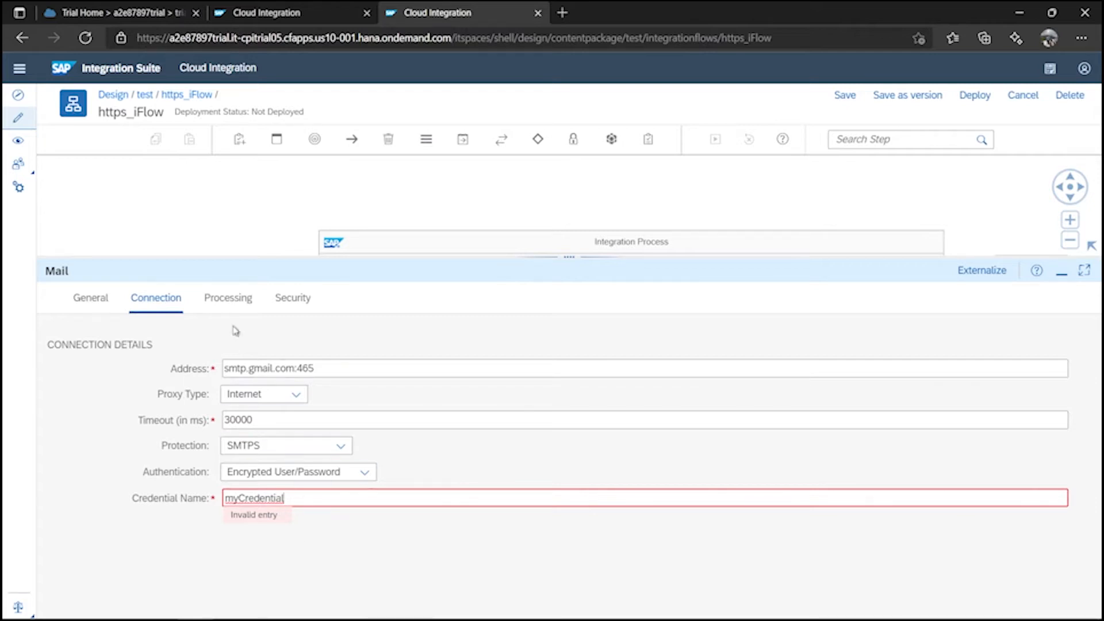
pyautogui.click(218, 300)
pyautogui.click(246, 371)
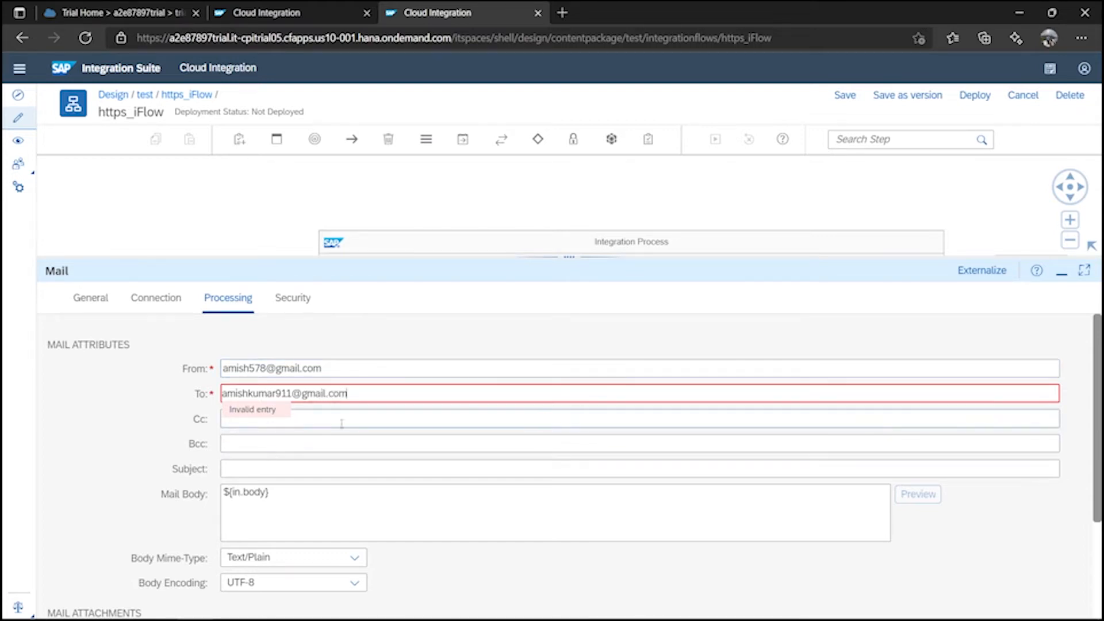
# Add the line 'Here is message processing details:-' above ${in.body} in the mail body.
pyautogui.click(272, 471)
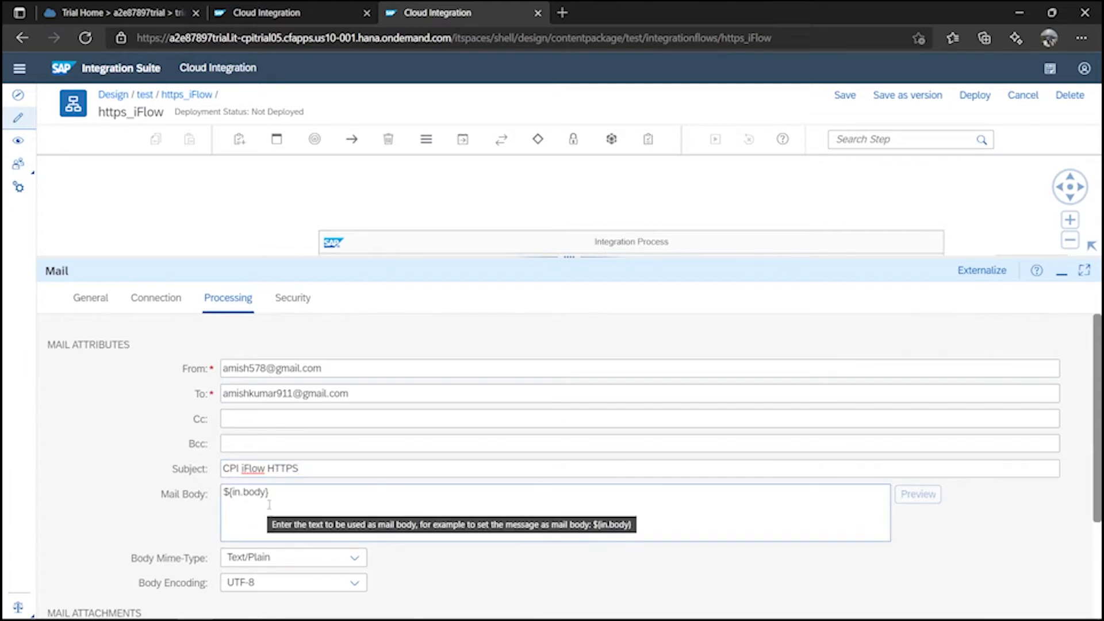
pyautogui.click(225, 497)
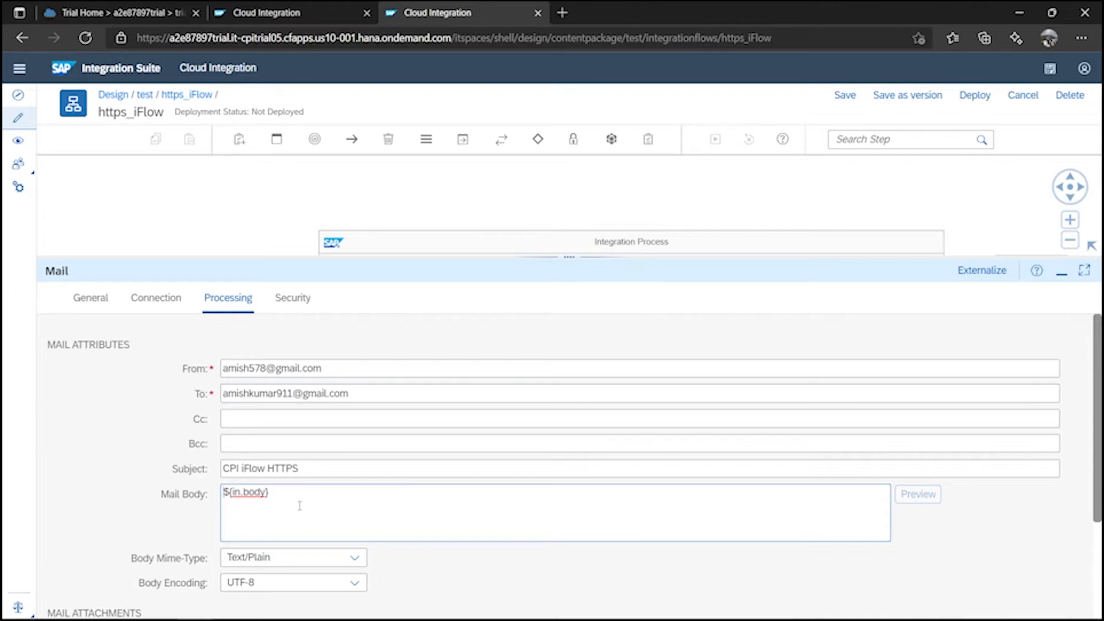
pyautogui.press('Return')
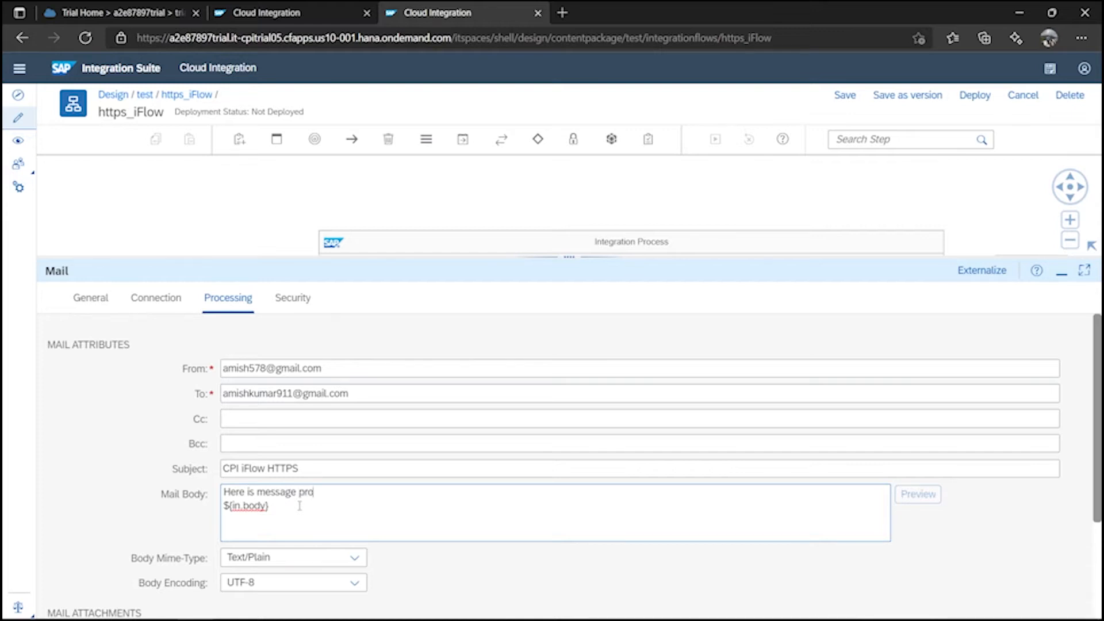
pyautogui.write('ng details')
pyautogui.press('Return')
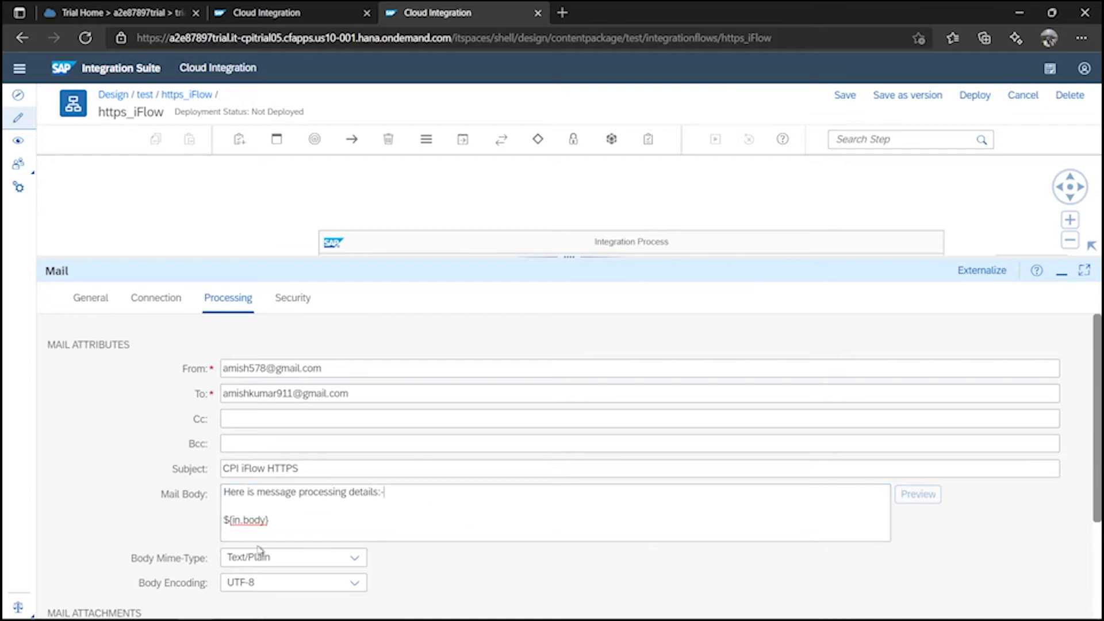
# Save https_iFlow.
pyautogui.scroll(-3, 794, 494)
pyautogui.scroll(3, 794, 488)
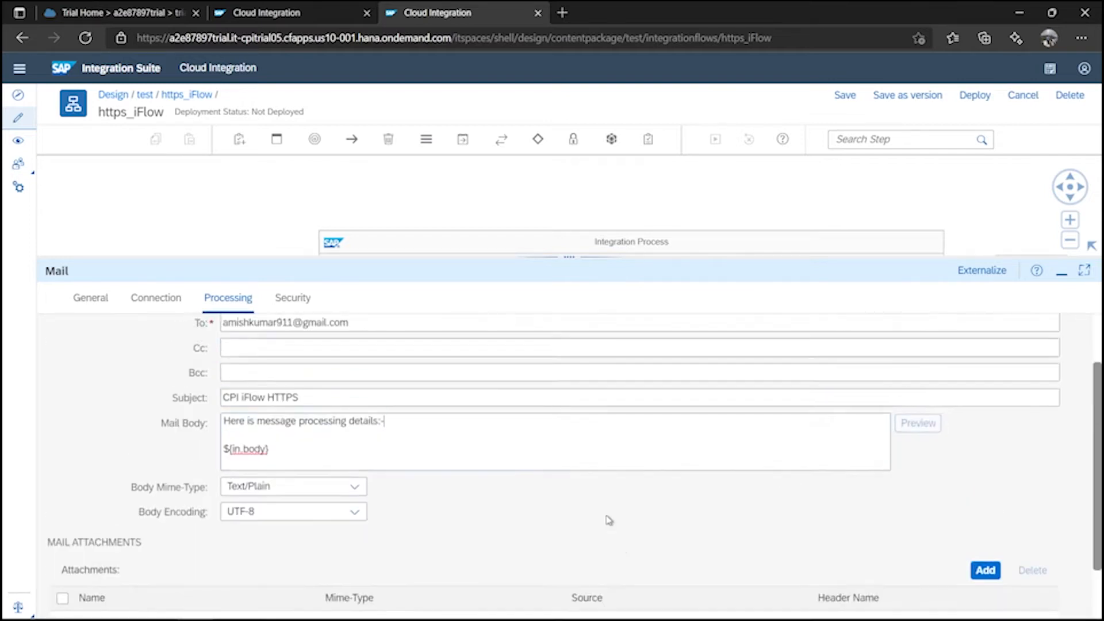
pyautogui.click(843, 96)
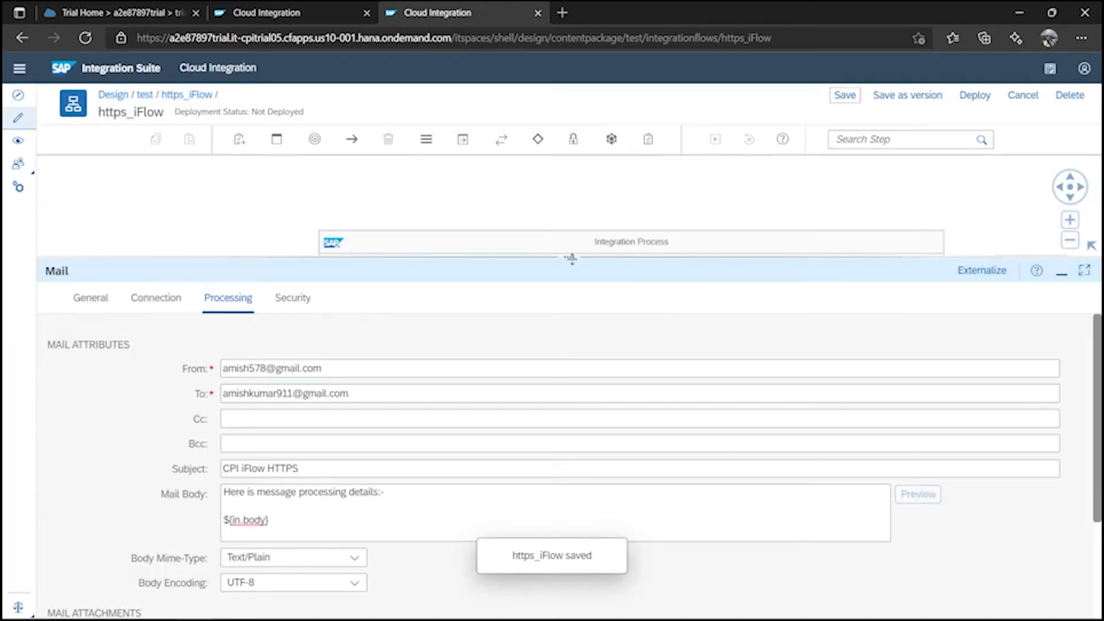
# Draw a connection from Sender to the Start event and choose the HTTPS adapter type.
pyautogui.moveTo(572, 260); pyautogui.dragTo(570, 537)
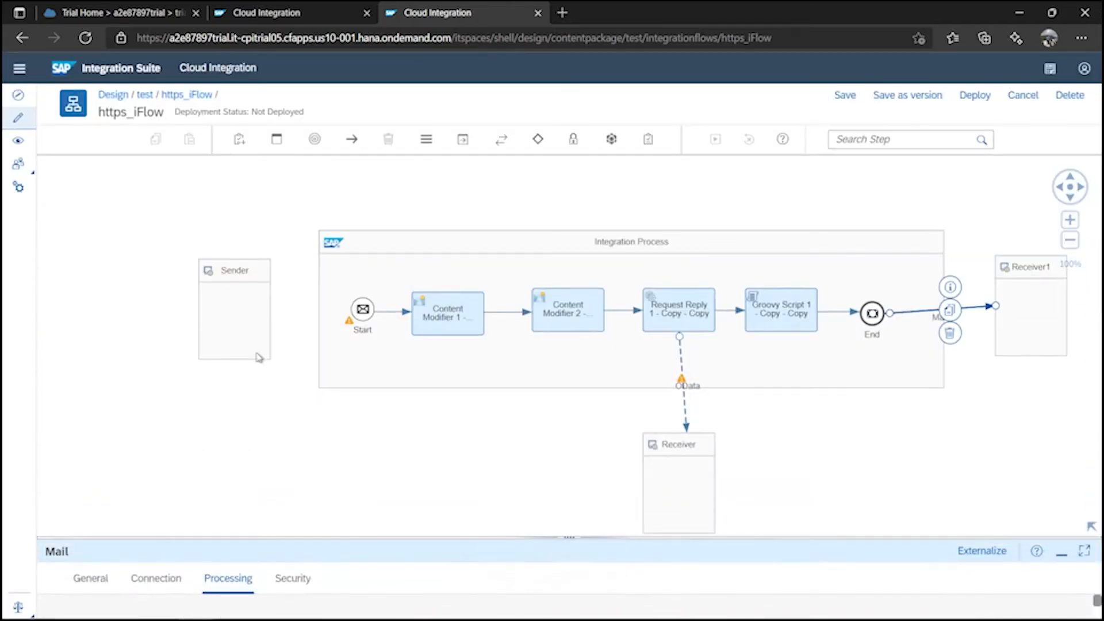
pyautogui.click(216, 301)
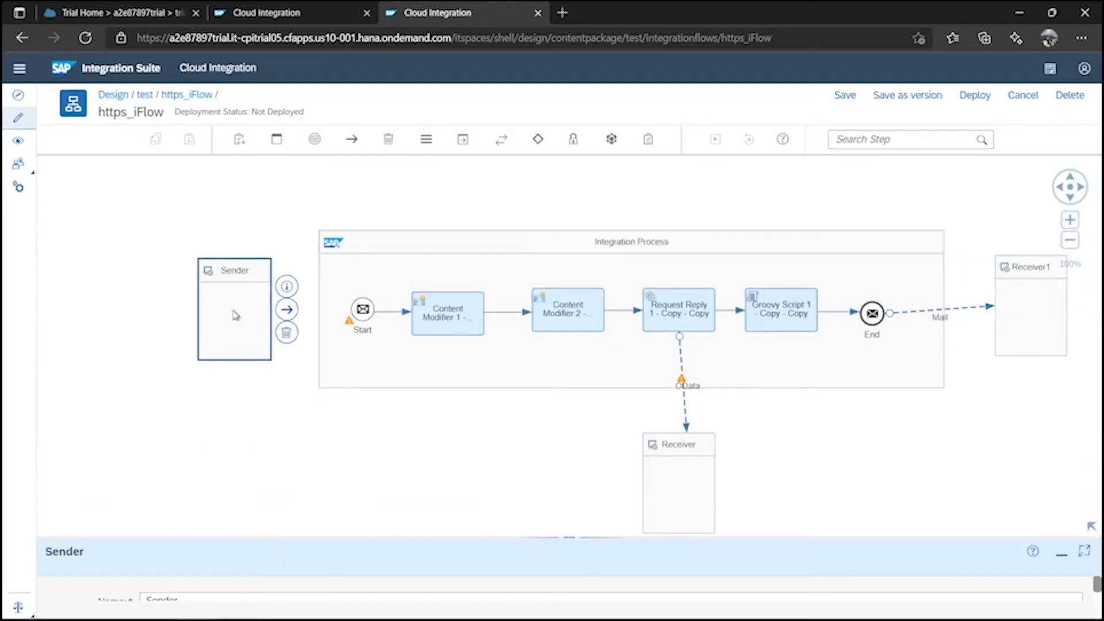
pyautogui.moveTo(295, 311); pyautogui.dragTo(363, 313)
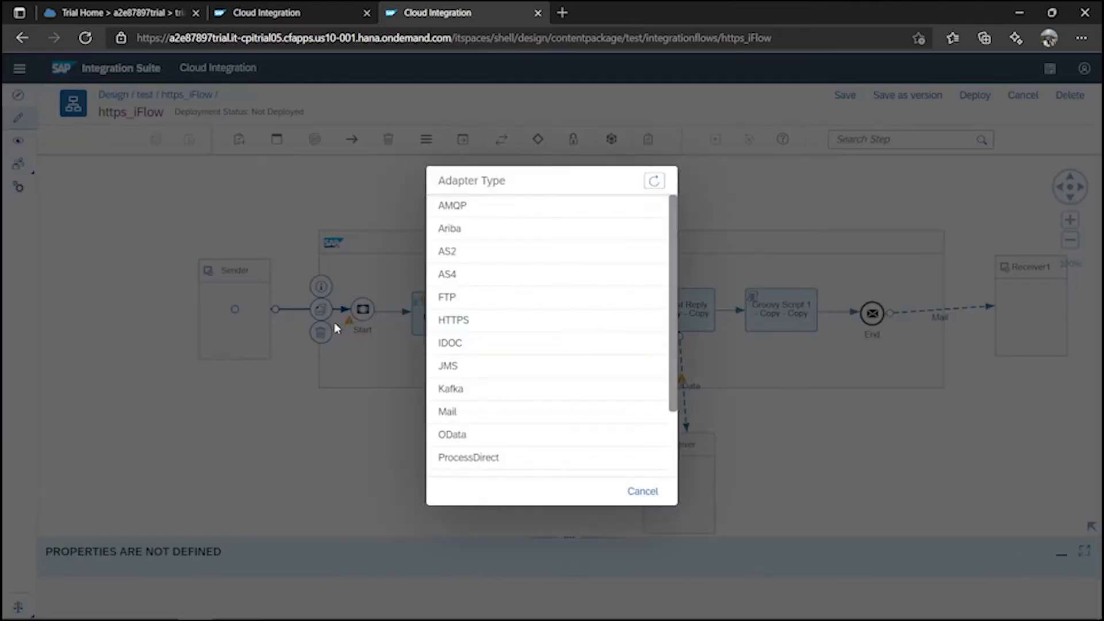
pyautogui.click(466, 327)
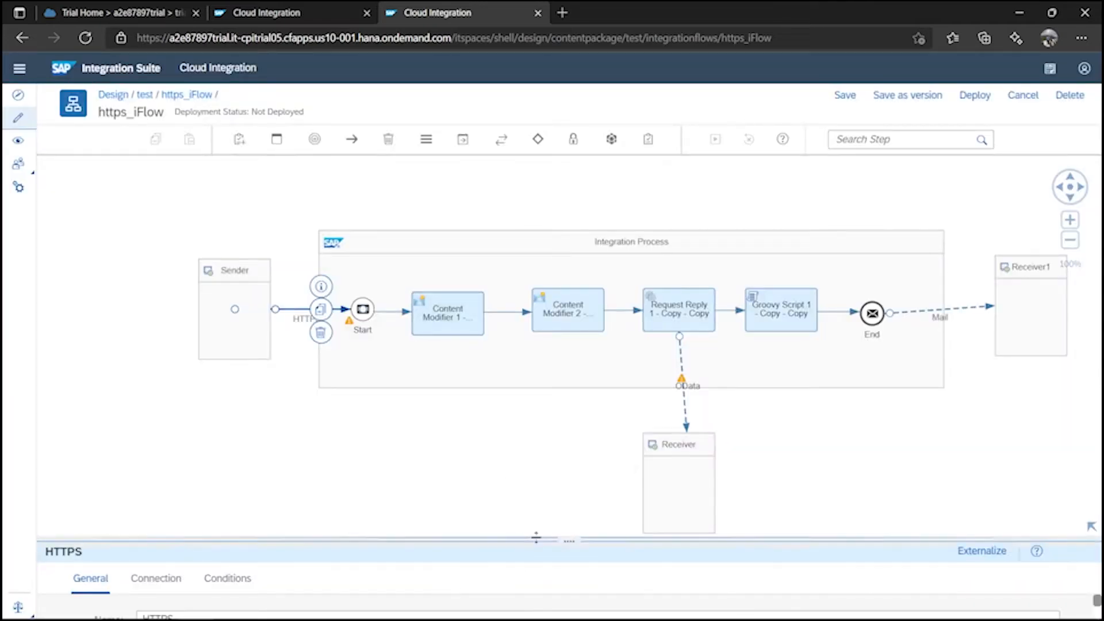
# Give the HTTPS sender address /testHTTPS and uncheck CSRF Protected.
pyautogui.click(166, 313)
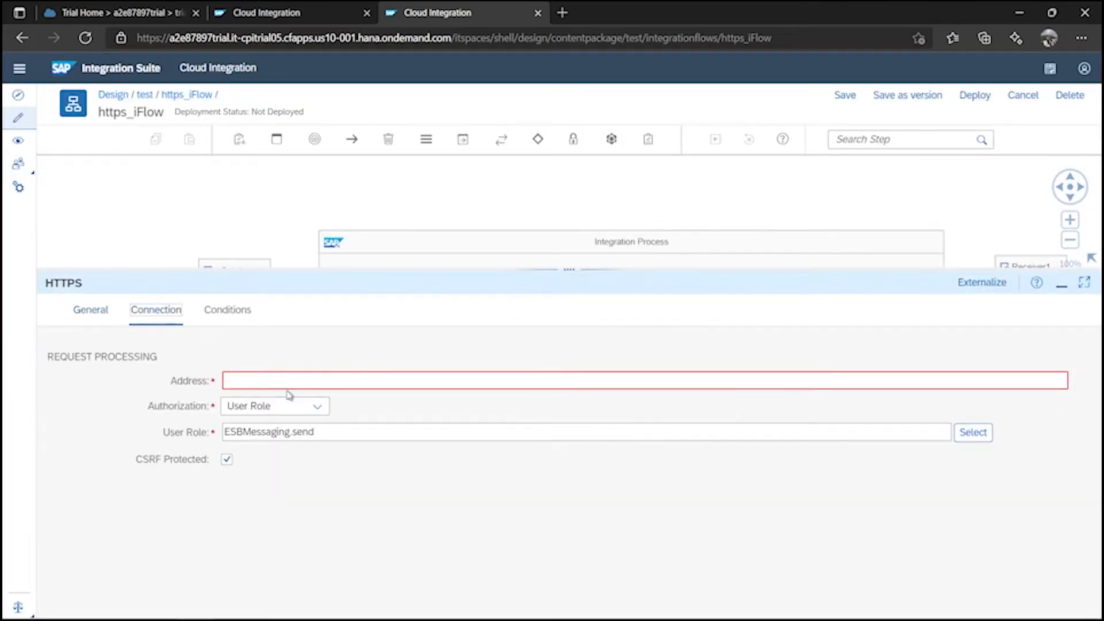
pyautogui.click(260, 379)
pyautogui.write('/')
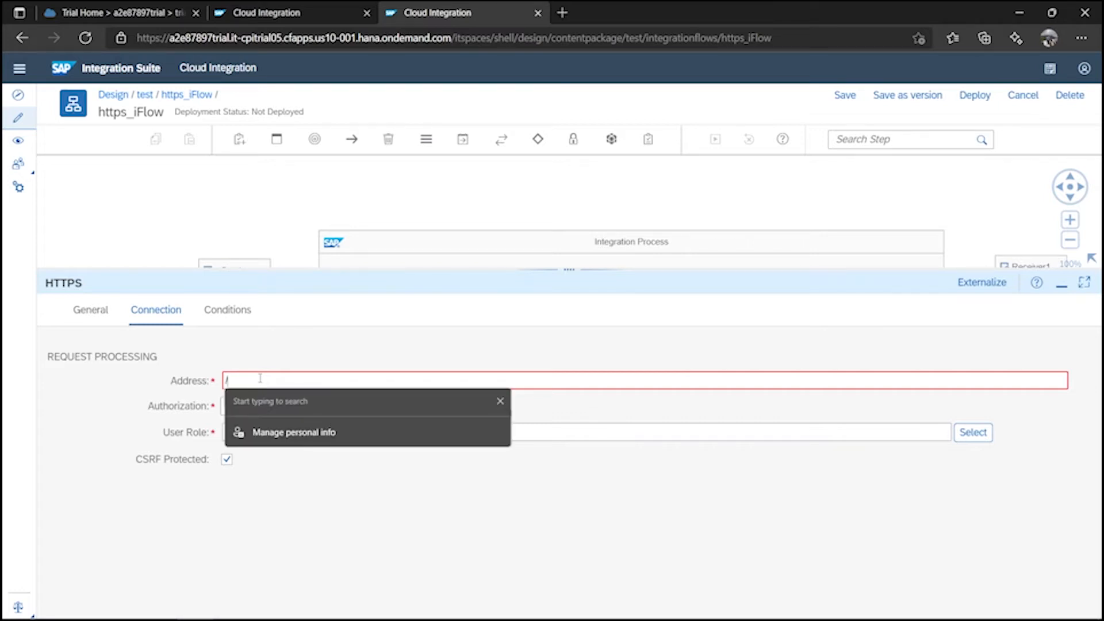
pyautogui.write('test')
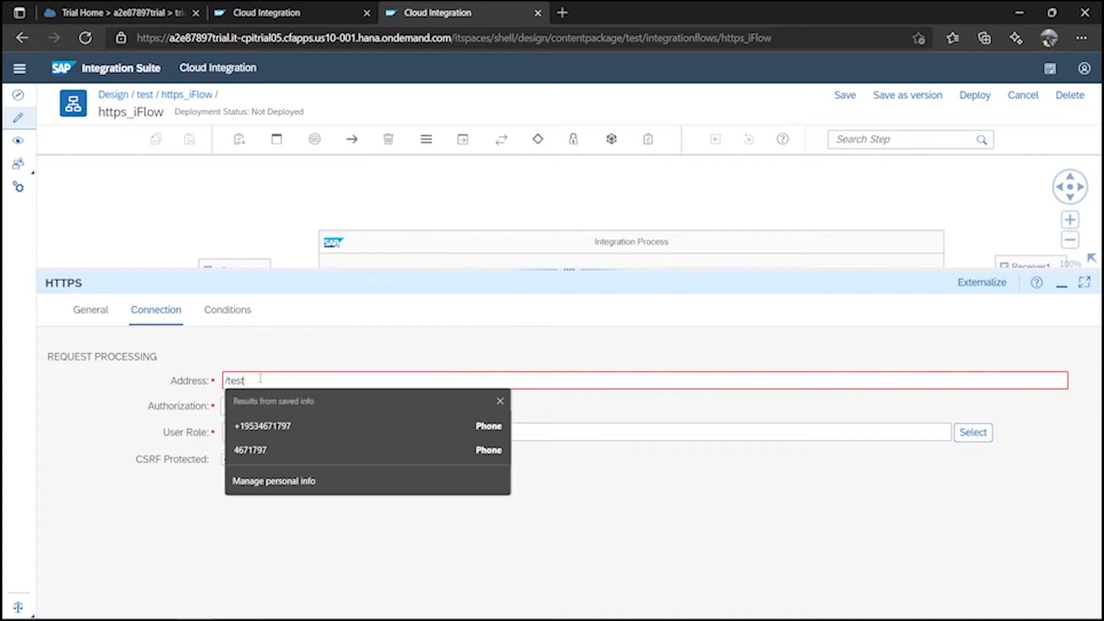
pyautogui.write('HTTPS')
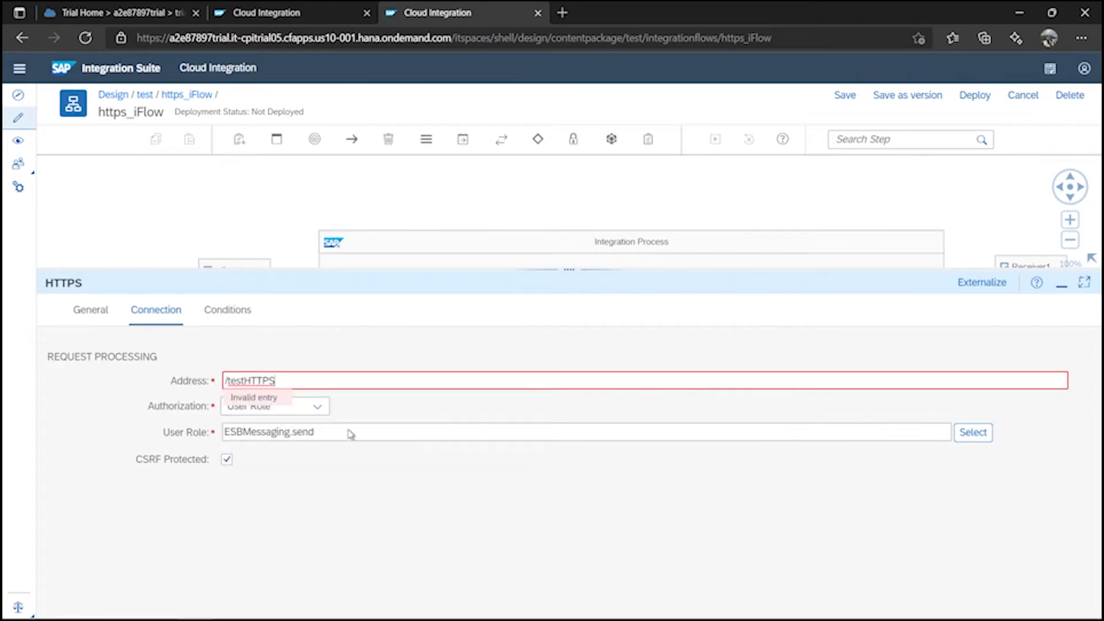
pyautogui.moveTo(276, 380); pyautogui.dragTo(212, 385)
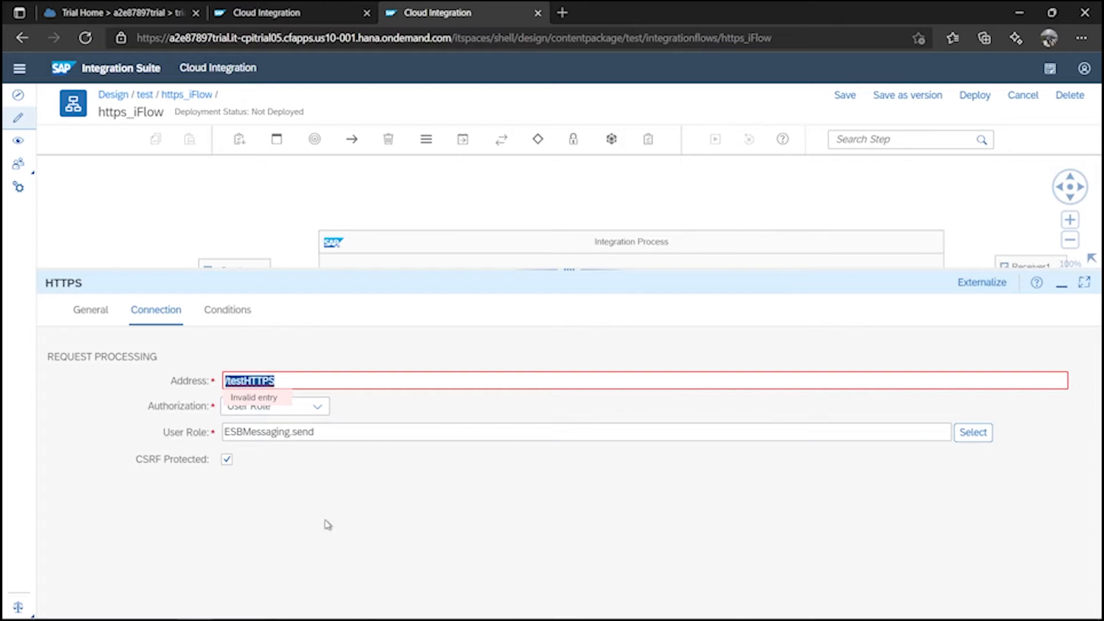
pyautogui.click(300, 565)
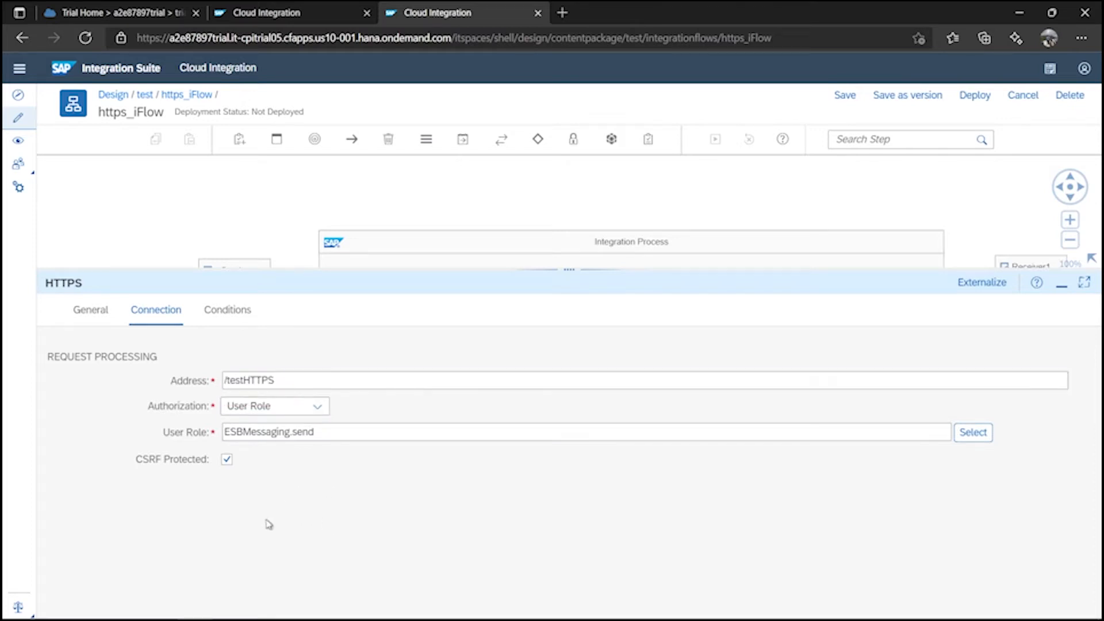
pyautogui.click(228, 465)
# Review the adapter's conditions and connection settings, then save https_iFlow.
pyautogui.moveTo(564, 271); pyautogui.dragTo(583, 302)
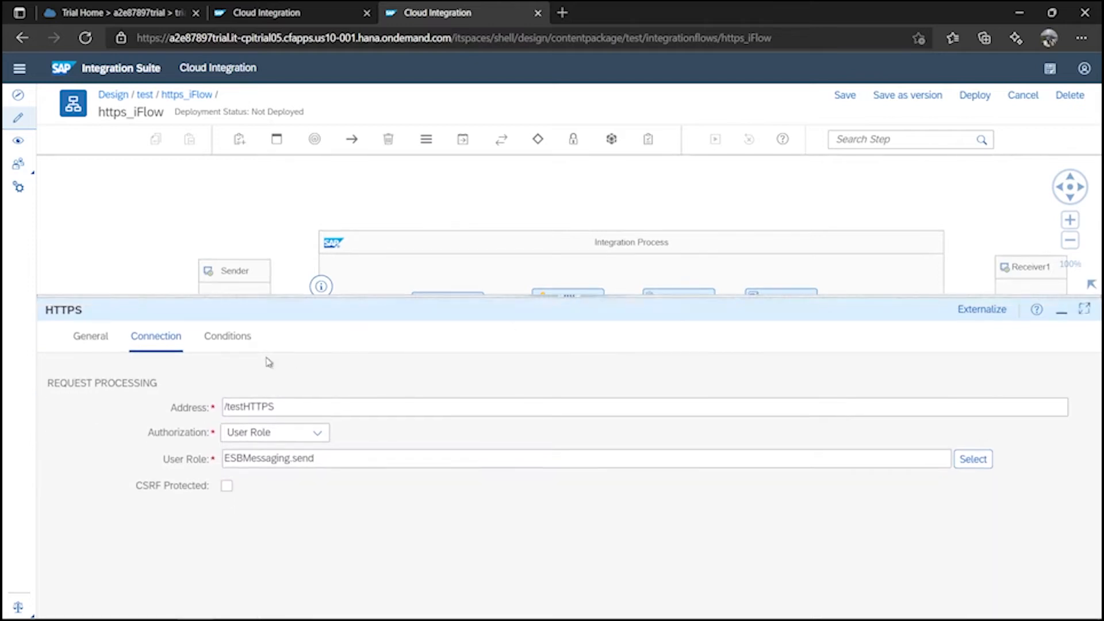
pyautogui.click(228, 340)
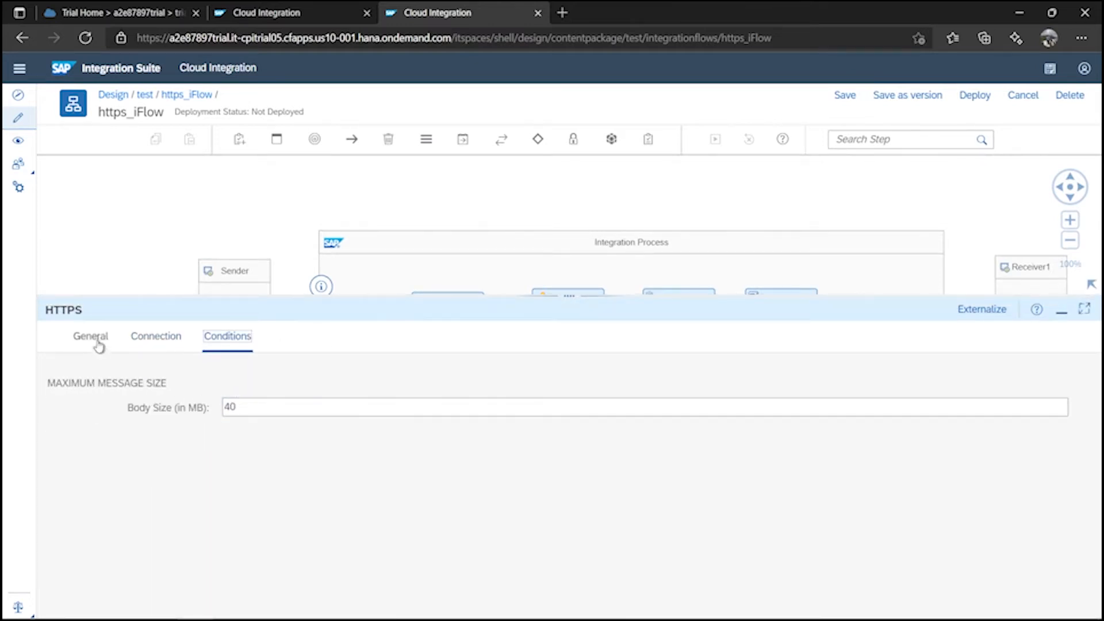
pyautogui.click(157, 338)
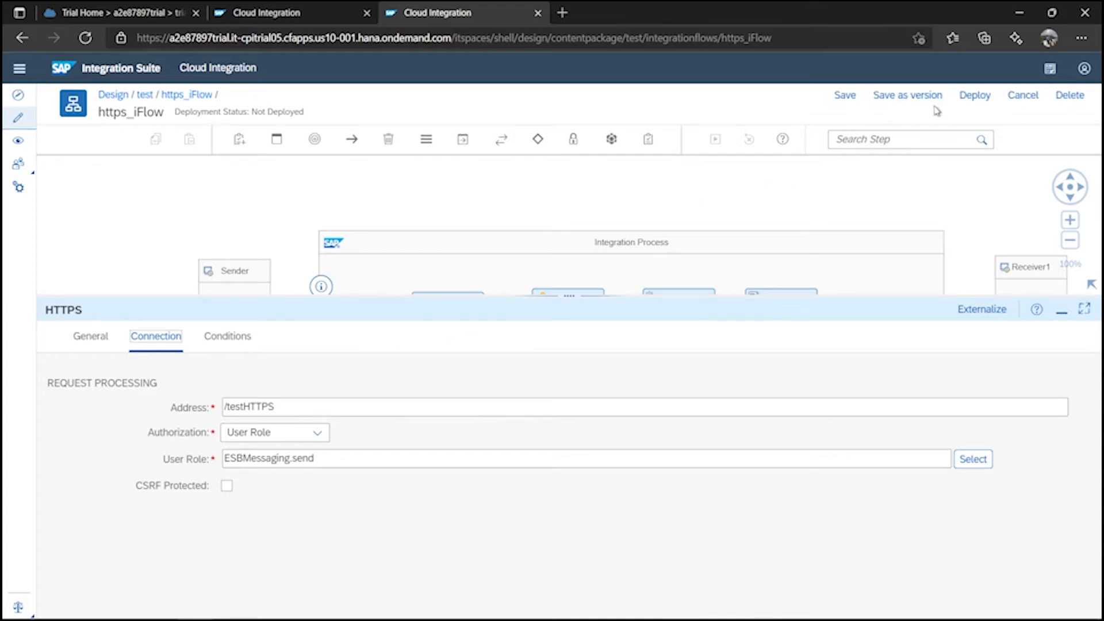
pyautogui.click(845, 95)
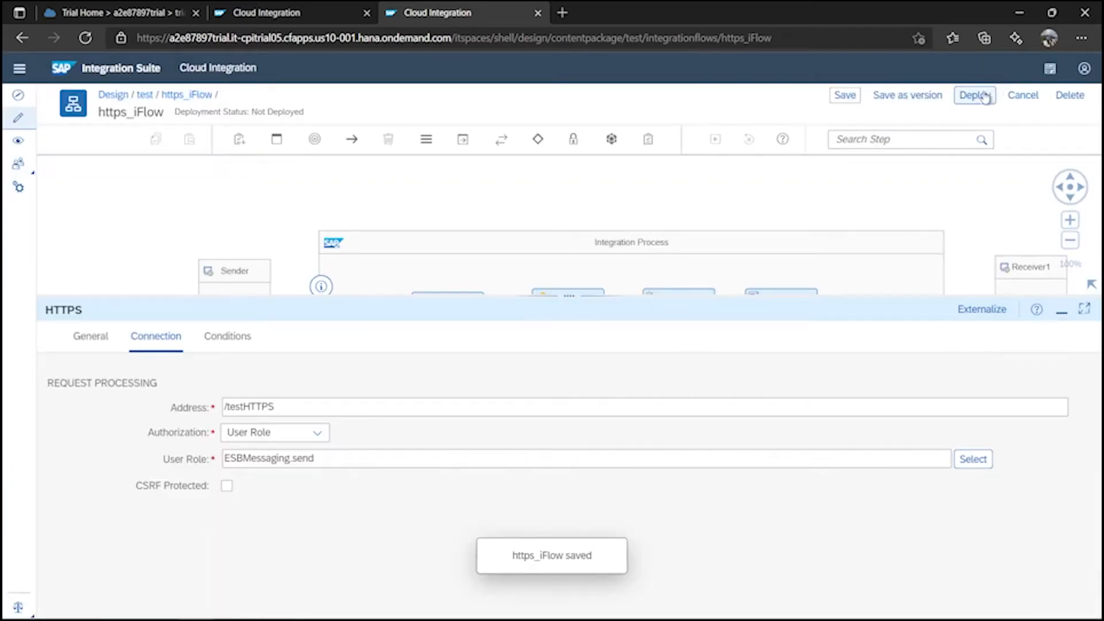
# Deploy https_iFlow, confirm the deployment, and check its deployment status.
pyautogui.click(976, 97)
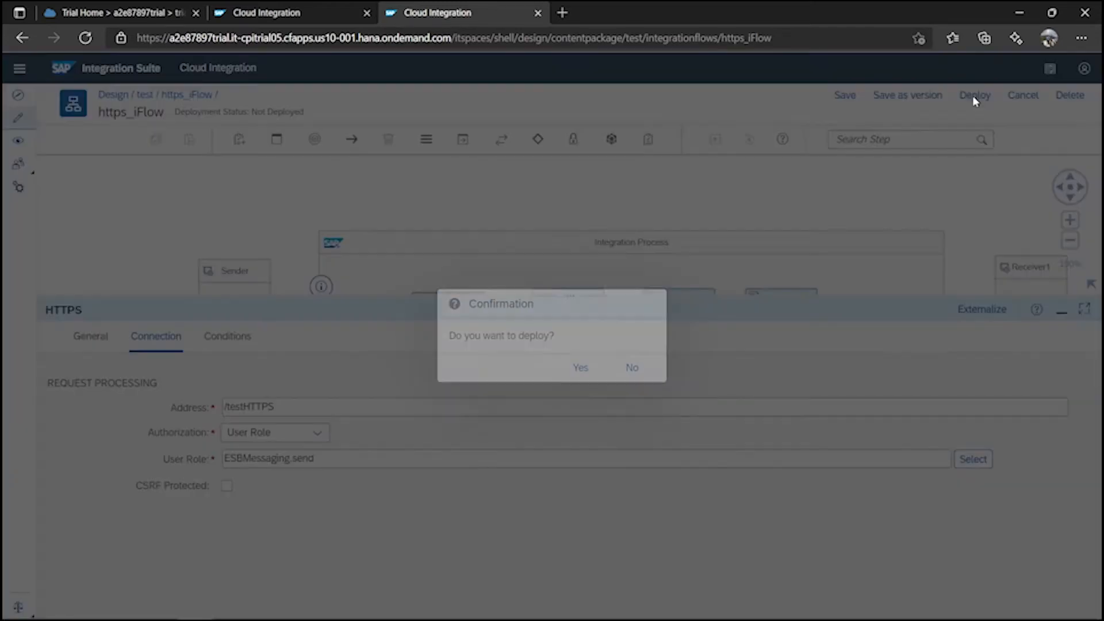
pyautogui.click(565, 374)
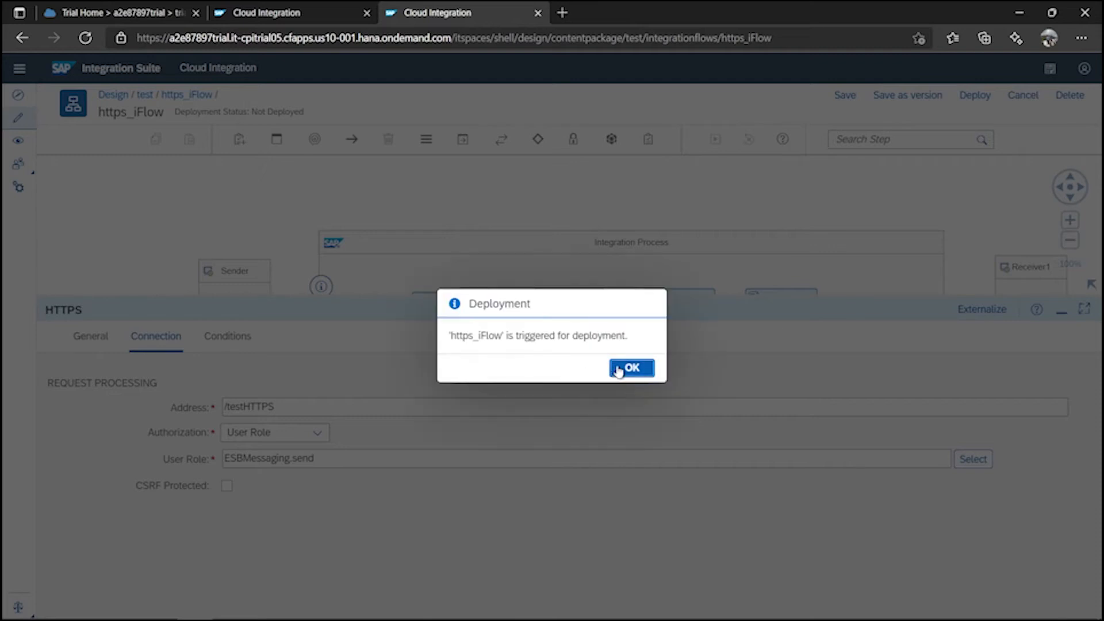
pyautogui.click(644, 371)
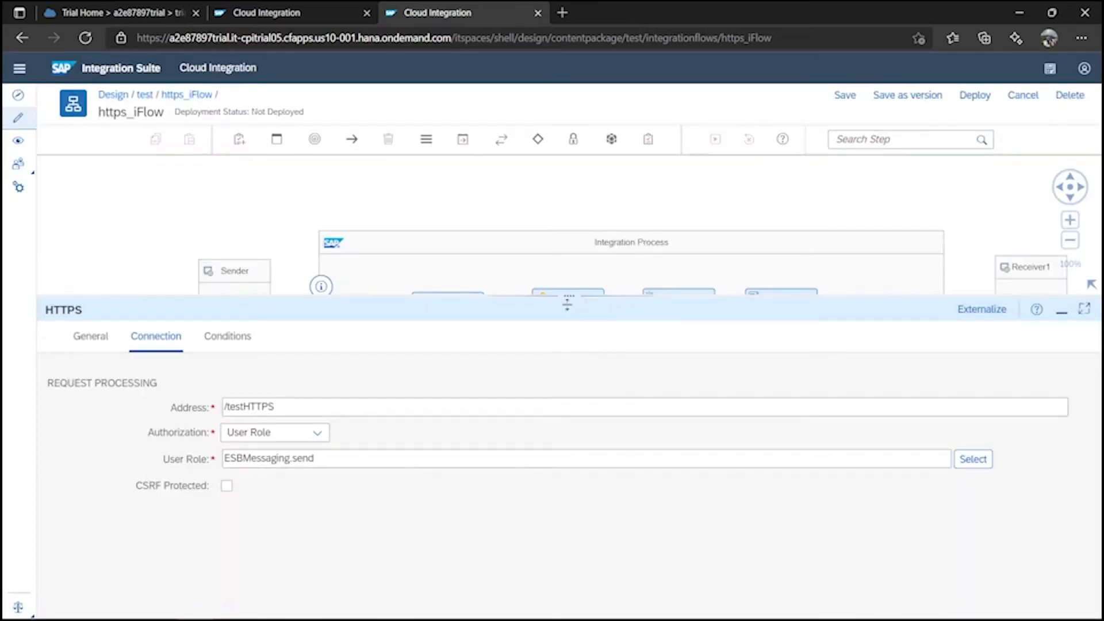
pyautogui.moveTo(568, 299); pyautogui.dragTo(570, 373)
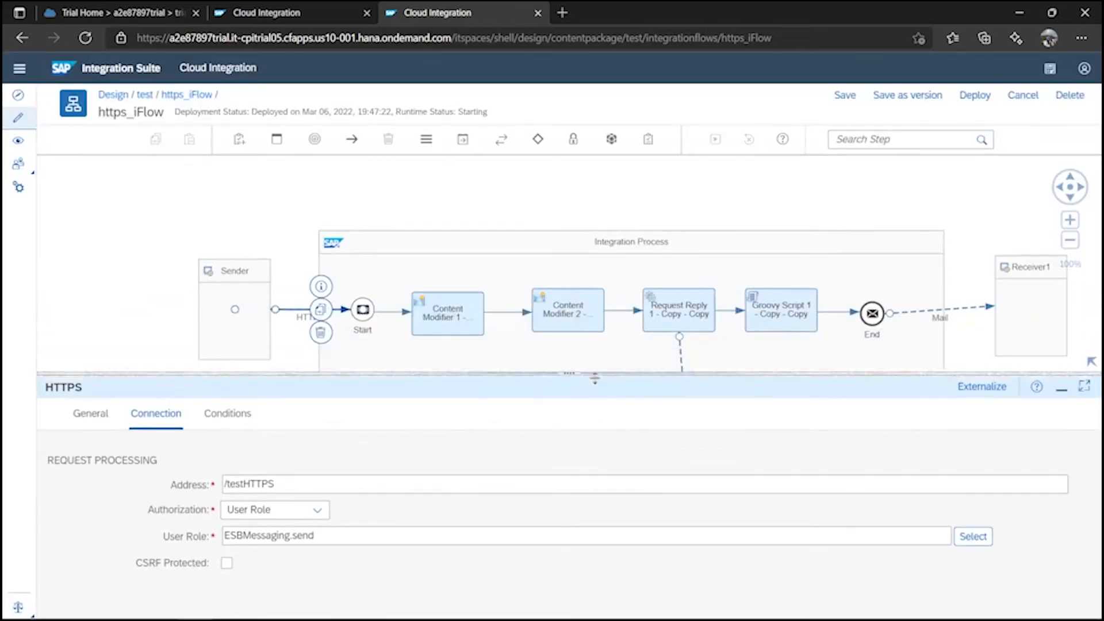
pyautogui.click(270, 13)
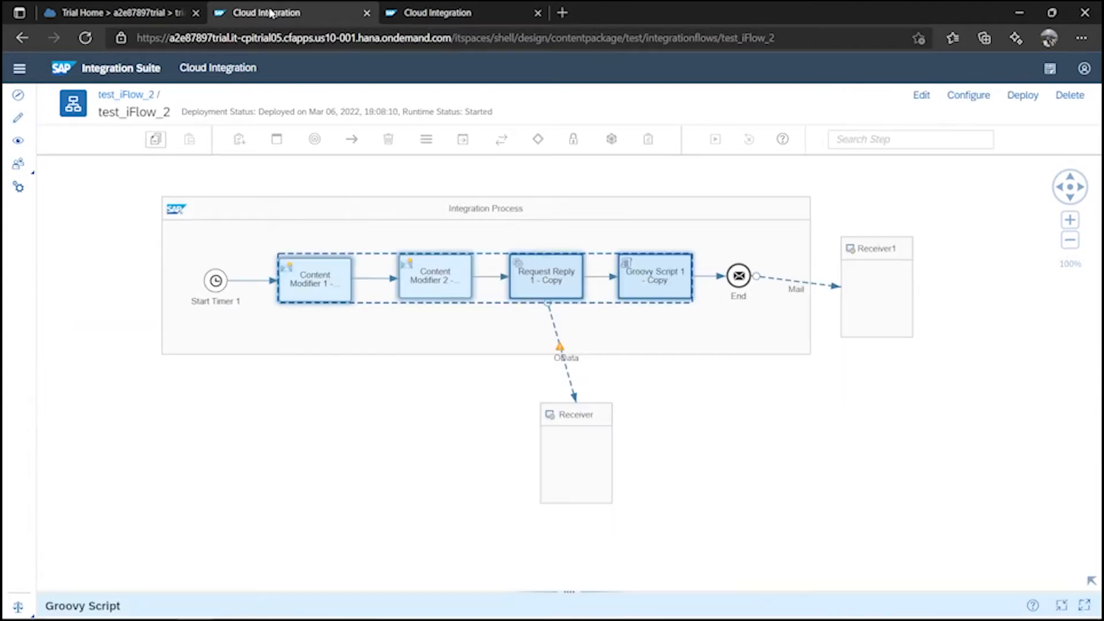
# In Monitor, open Manage Integration Content All to see https_iFlow Starting with its testHTTPS endpoint.
pyautogui.click(18, 141)
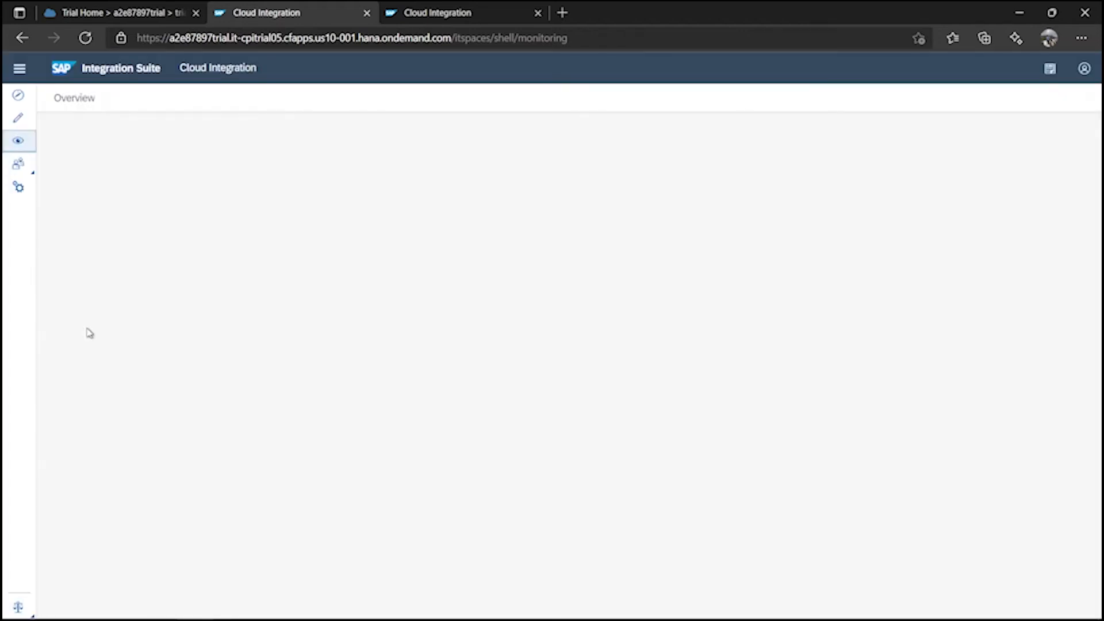
pyautogui.click(470, 17)
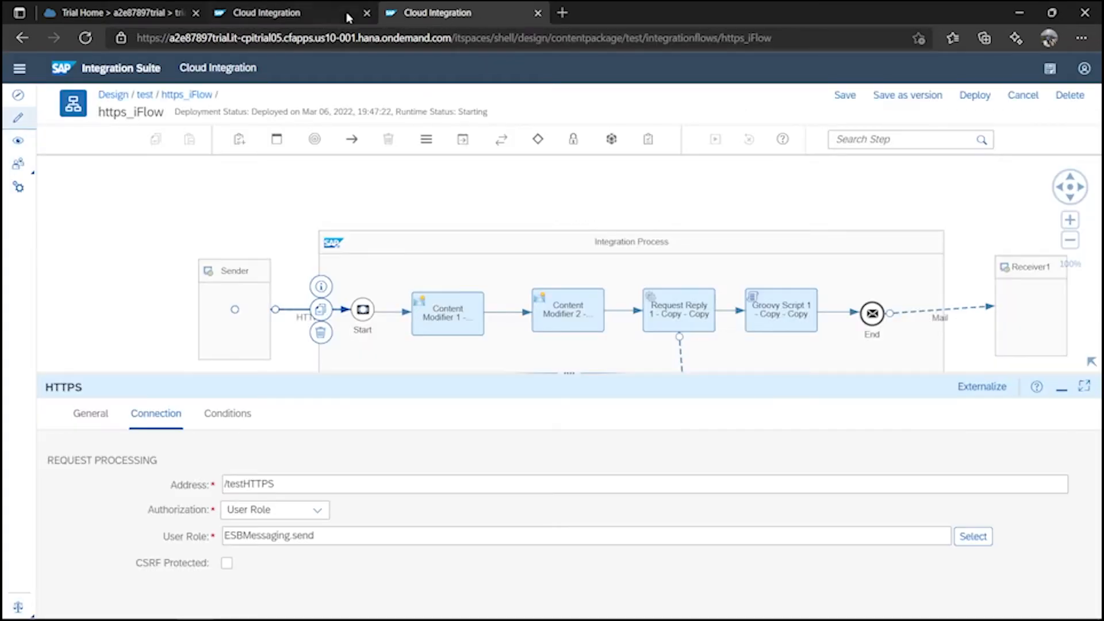
pyautogui.click(348, 17)
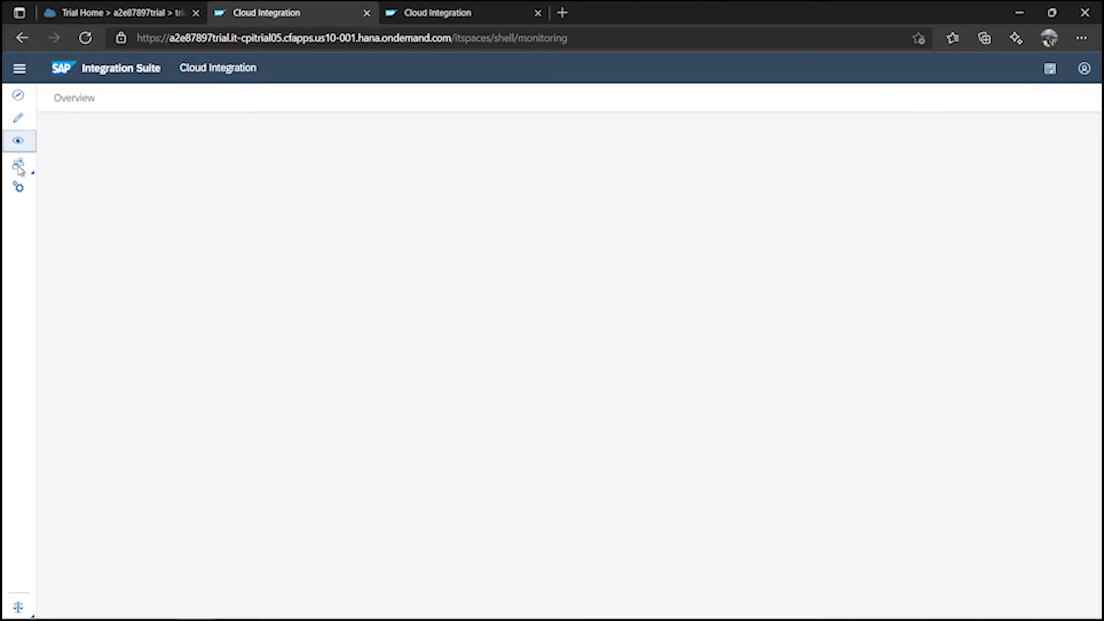
pyautogui.scroll(-5, 263, 337)
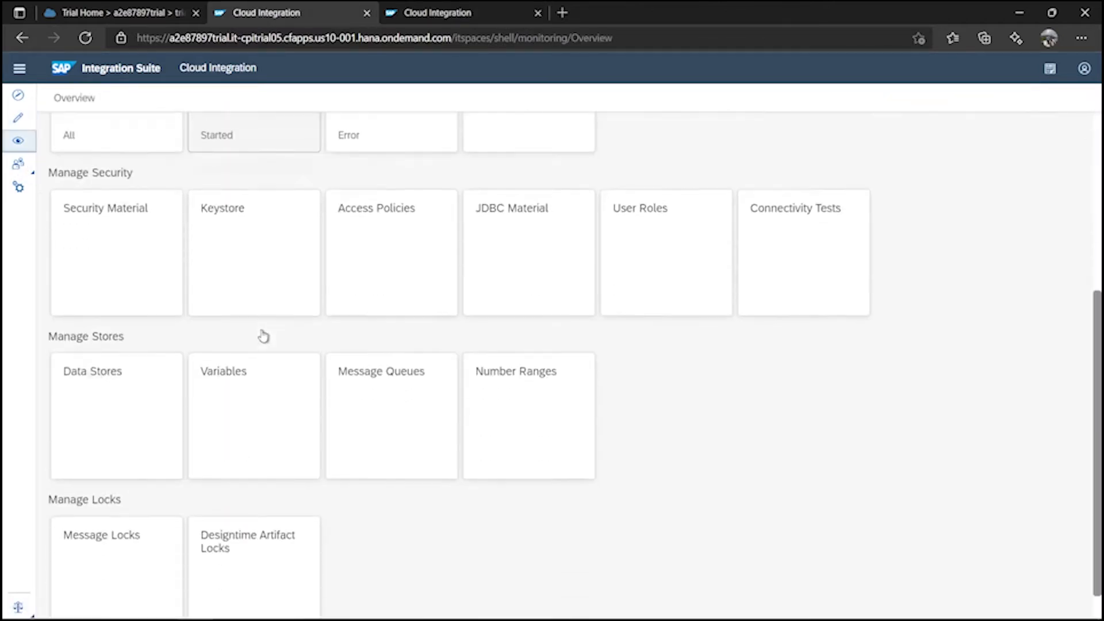
pyautogui.scroll(5, 263, 336)
pyautogui.click(113, 344)
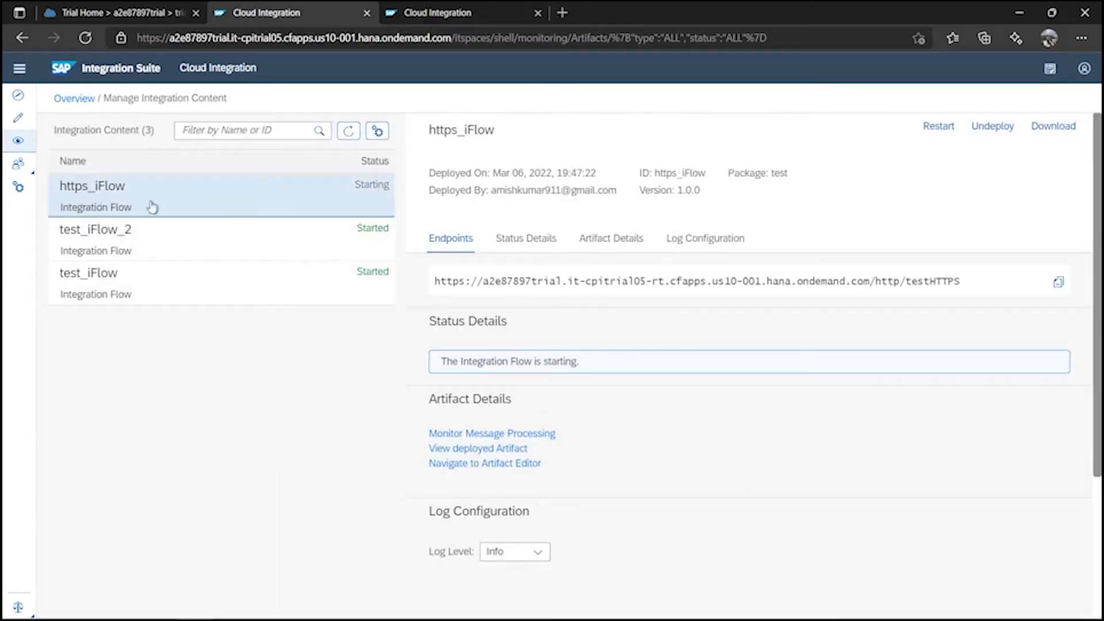
# Refresh https_iFlow's status, copy its /http/testHTTPS endpoint URL, and switch to Postman.
pyautogui.click(226, 197)
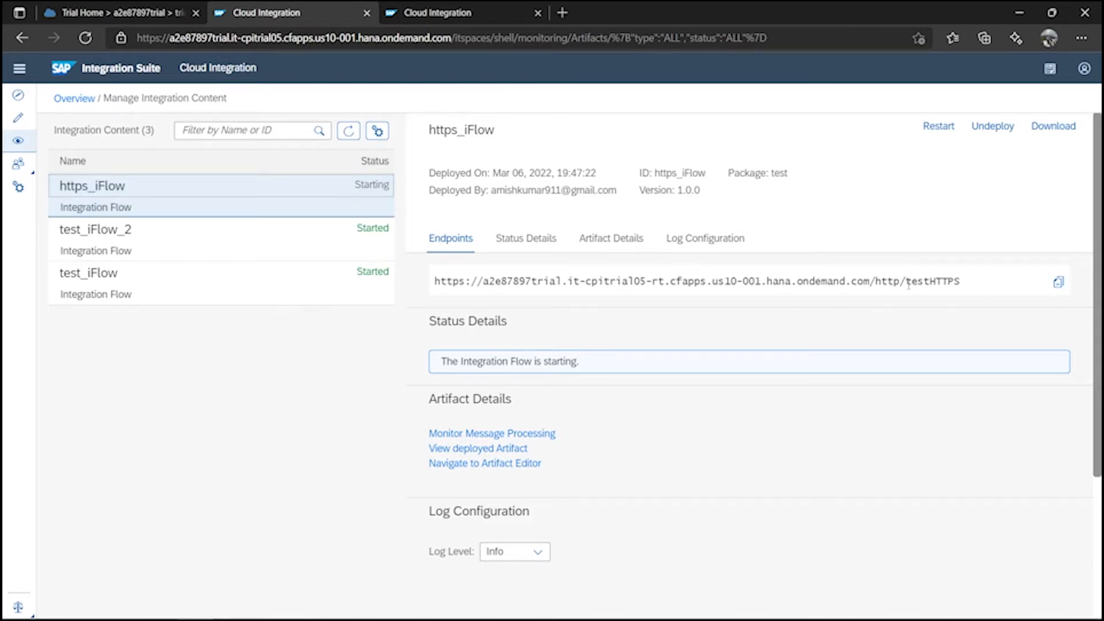
pyautogui.moveTo(907, 283); pyautogui.dragTo(971, 286)
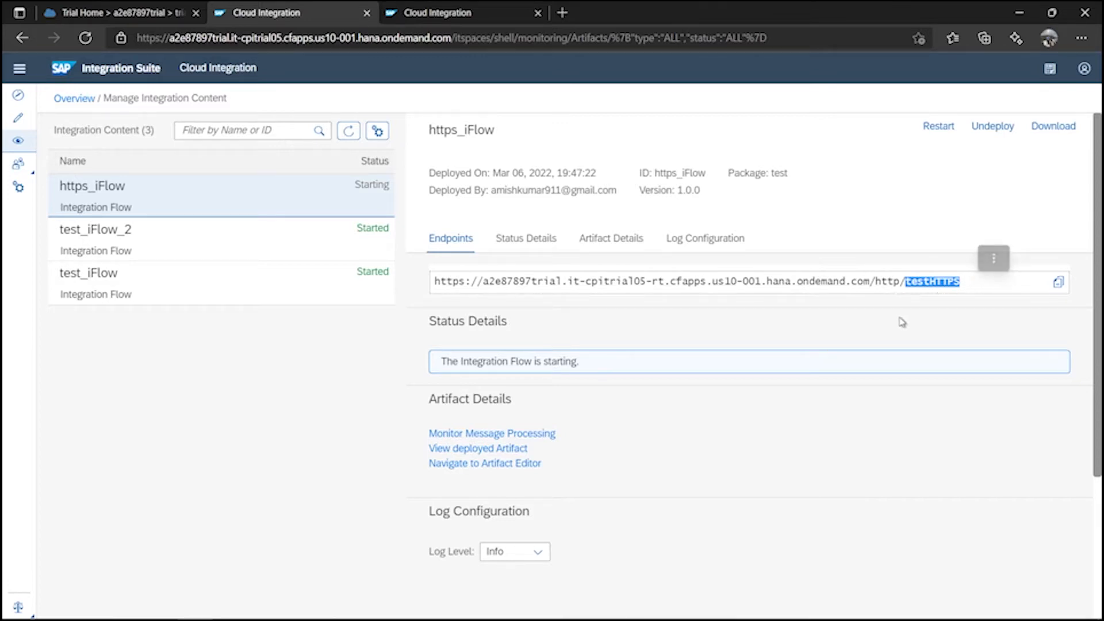
pyautogui.click(348, 131)
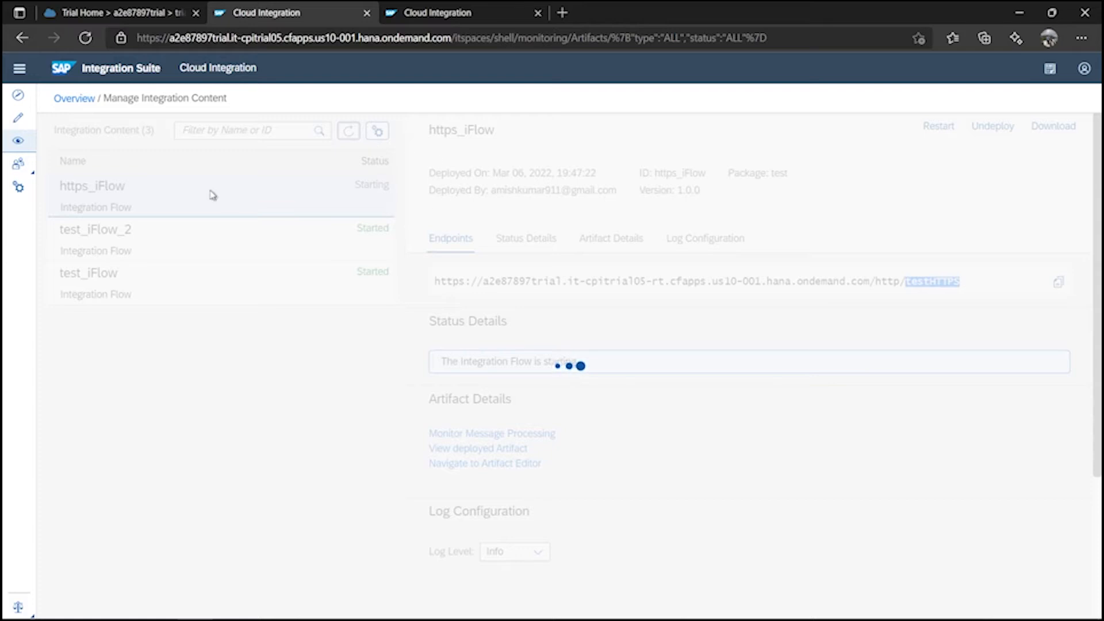
pyautogui.click(349, 138)
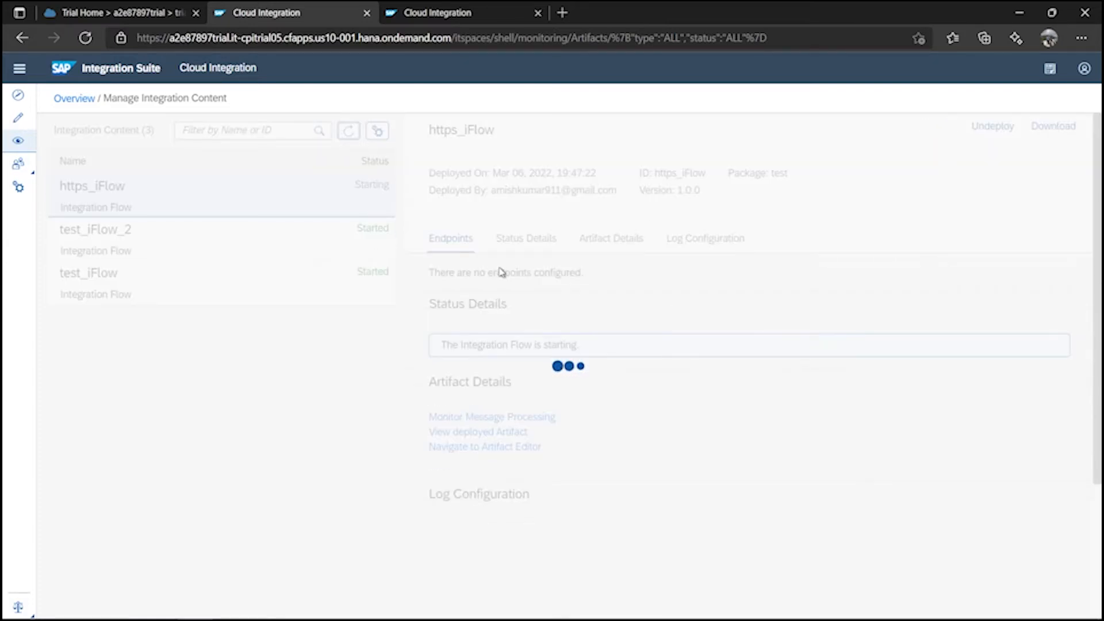
pyautogui.click(1062, 284)
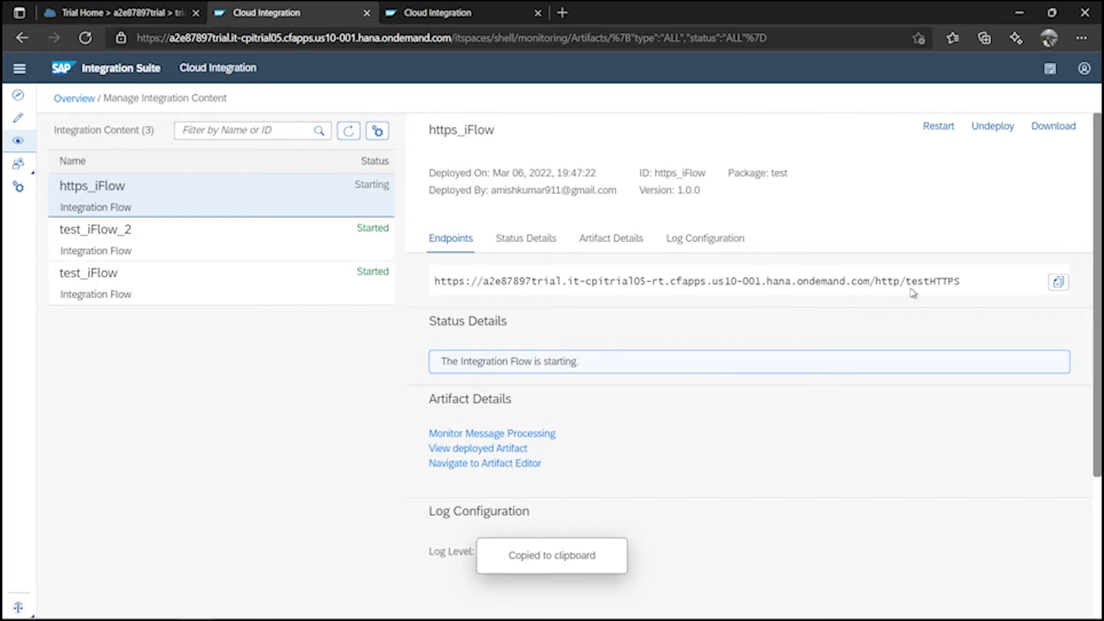
pyautogui.click(592, 612)
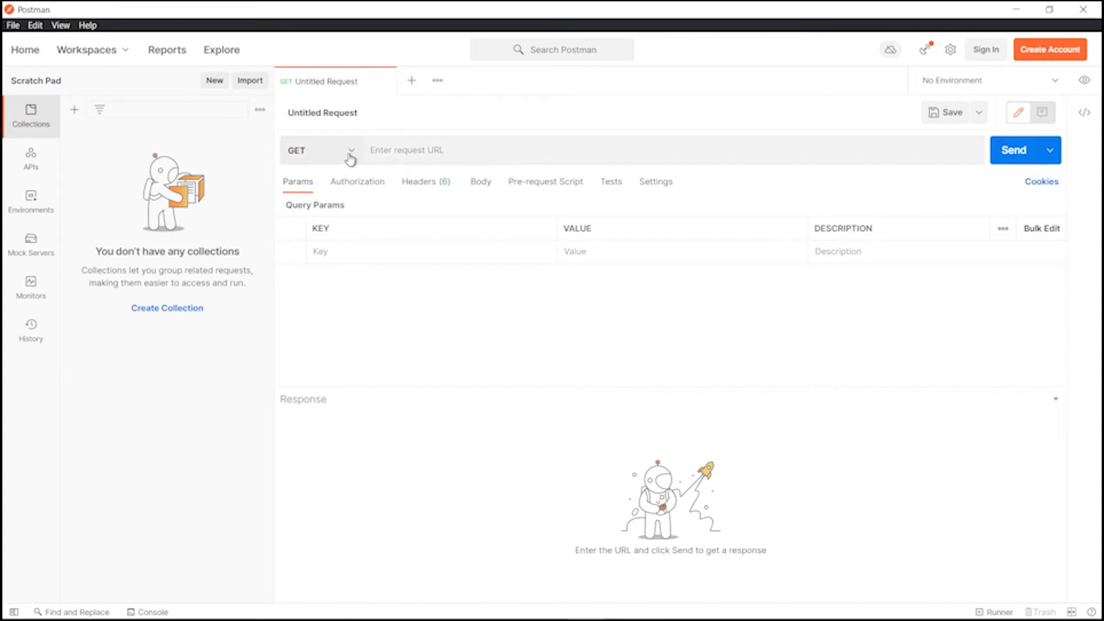
# Change the request method from GET to POST.
pyautogui.click(352, 155)
pyautogui.click(316, 205)
pyautogui.click(348, 154)
pyautogui.click(328, 206)
pyautogui.click(348, 150)
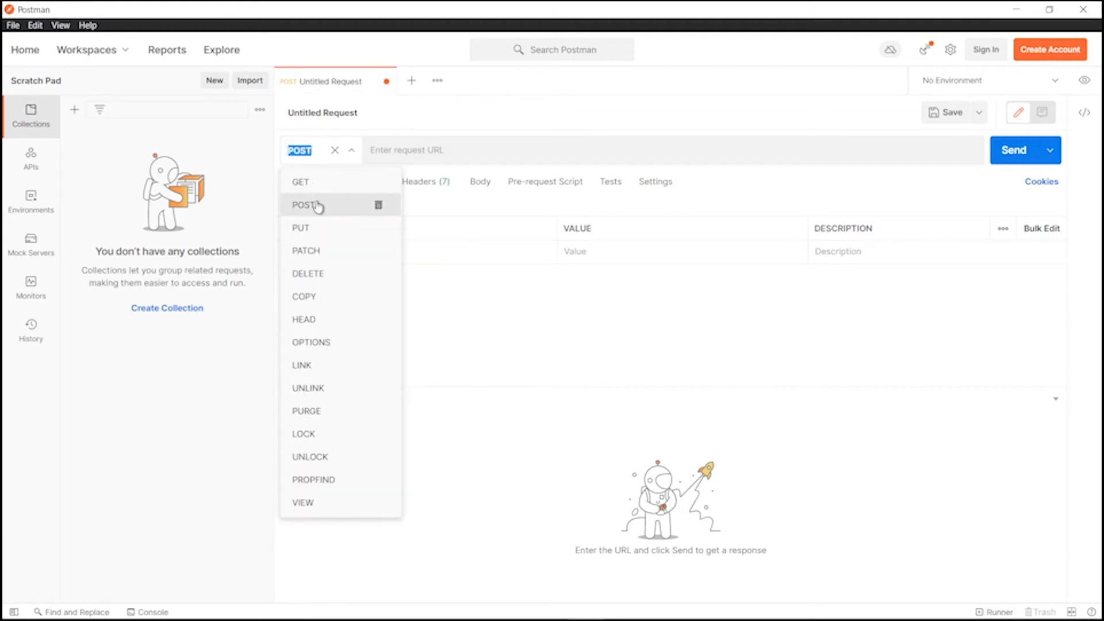
# Paste the https_iFlow /http/testHTTPS endpoint URL and view the request Body options.
pyautogui.click(447, 149)
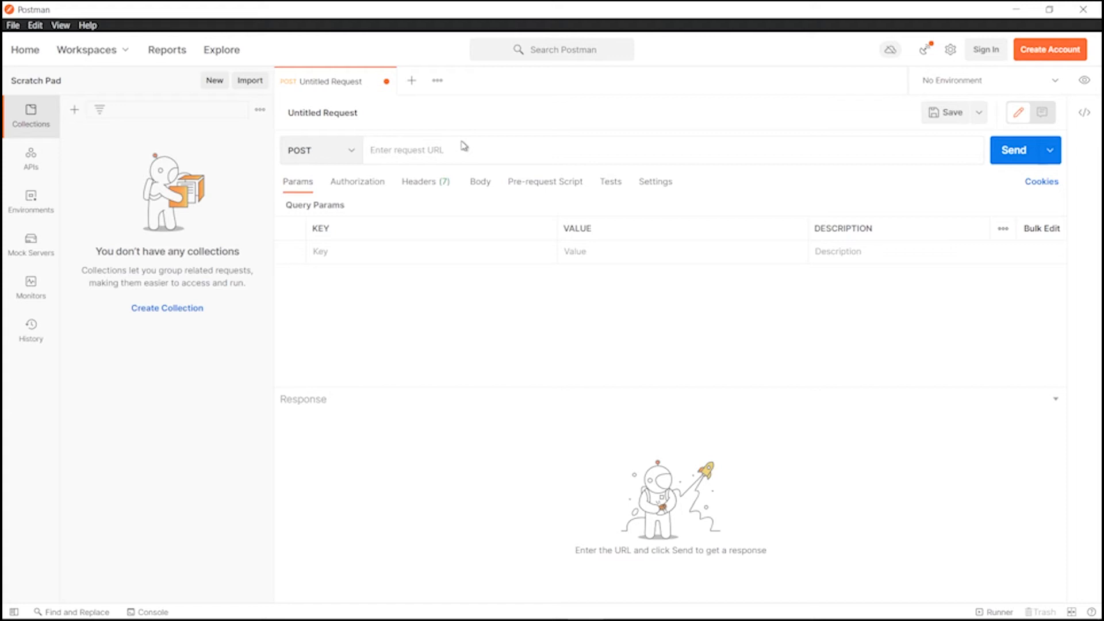
pyautogui.hotkey('ctrl', 'v')
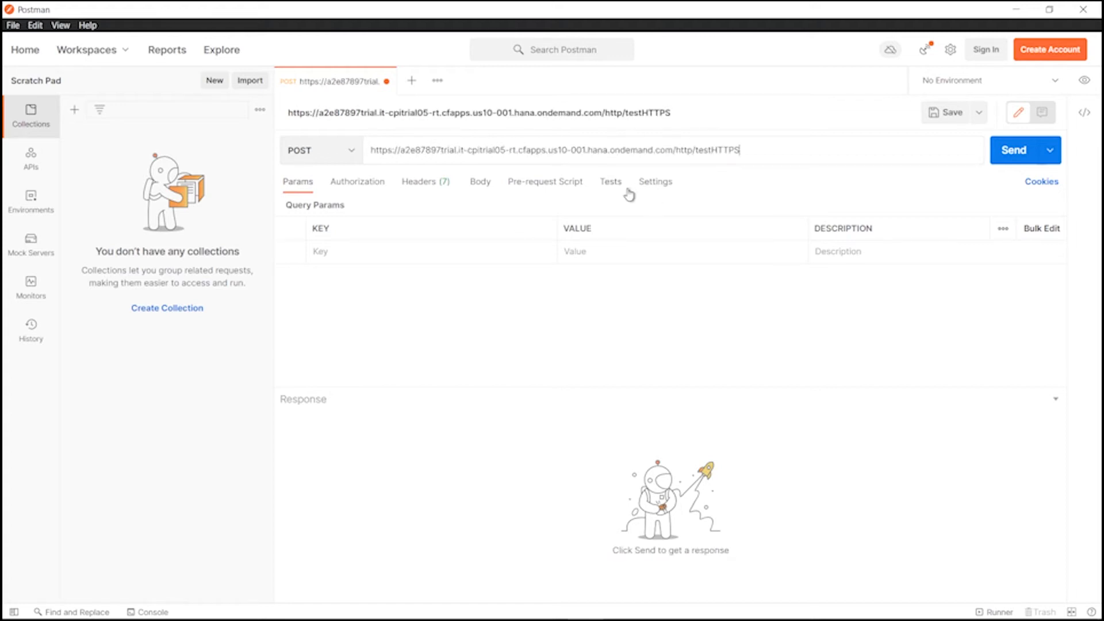
pyautogui.click(484, 184)
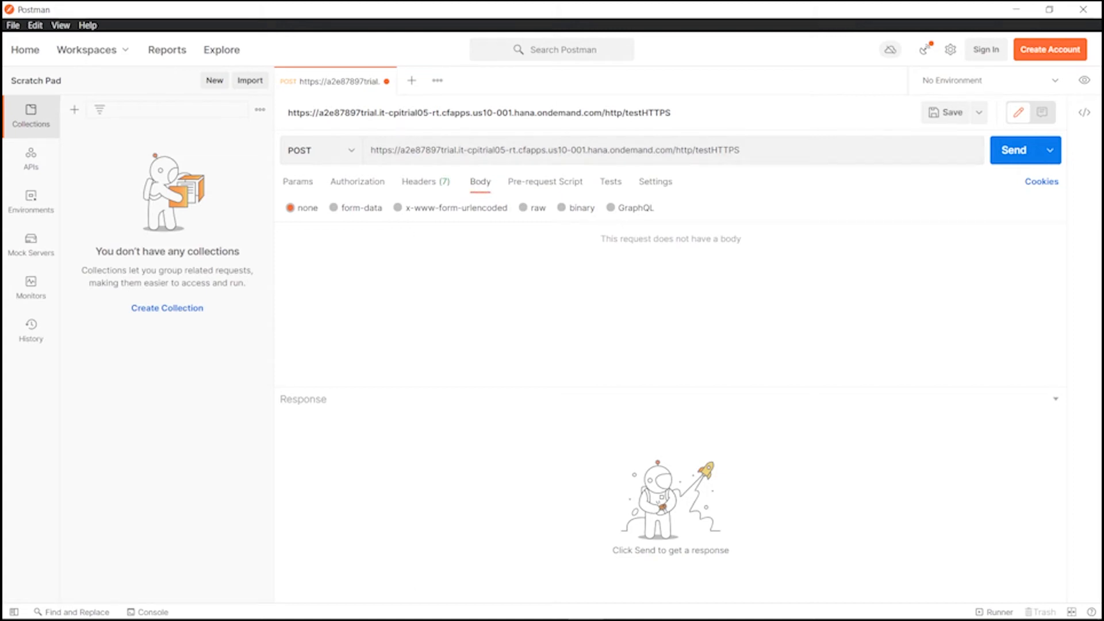
pyautogui.moveTo(420, 618)
pyautogui.click(342, 613)
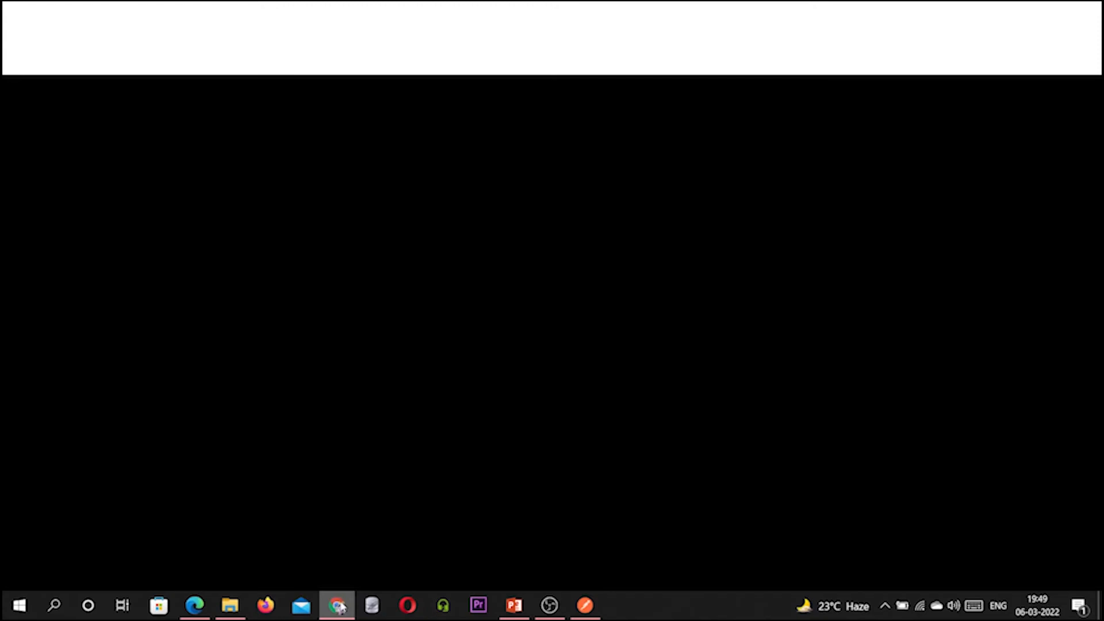
# Return from Chrome to Edge's Manage Integration Content page and refresh the https_iFlow status.
pyautogui.click(344, 604)
pyautogui.click(194, 605)
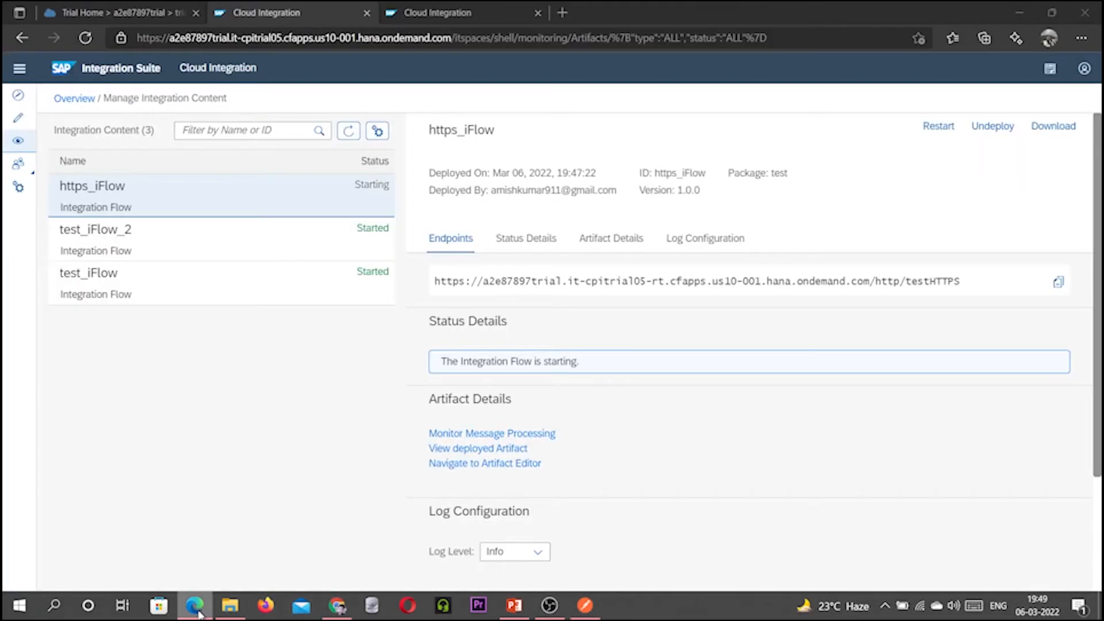
pyautogui.click(349, 132)
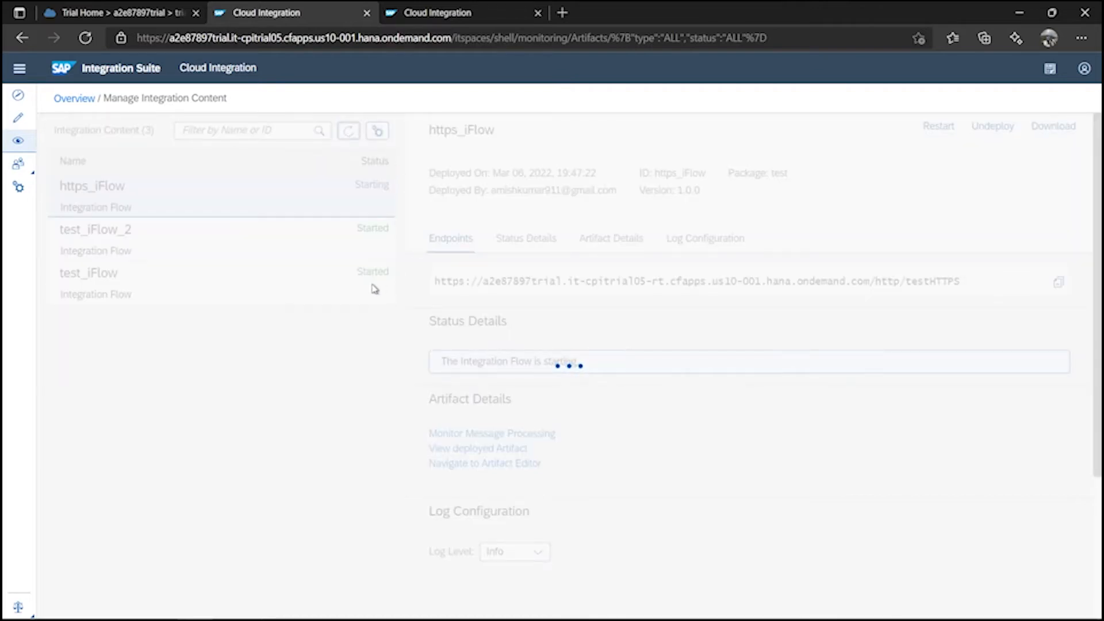
# Compare both Content Modifiers' message bodies, then delete Content Modifier 1 so Start feeds Content Modifier 2.
pyautogui.click(441, 14)
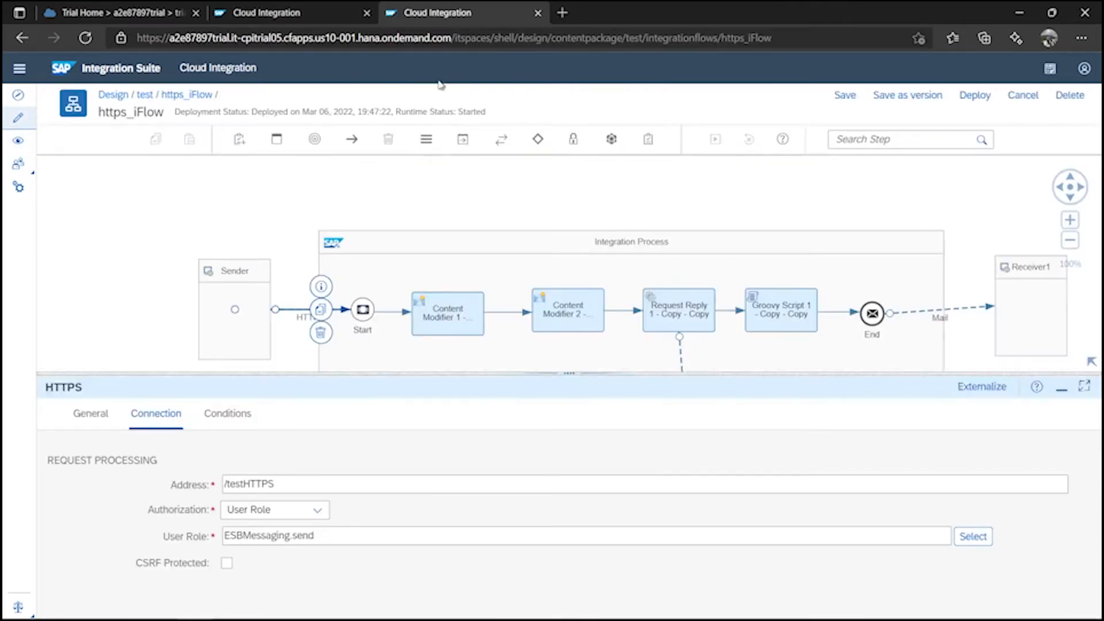
pyautogui.moveTo(570, 370); pyautogui.dragTo(570, 412)
pyautogui.click(452, 323)
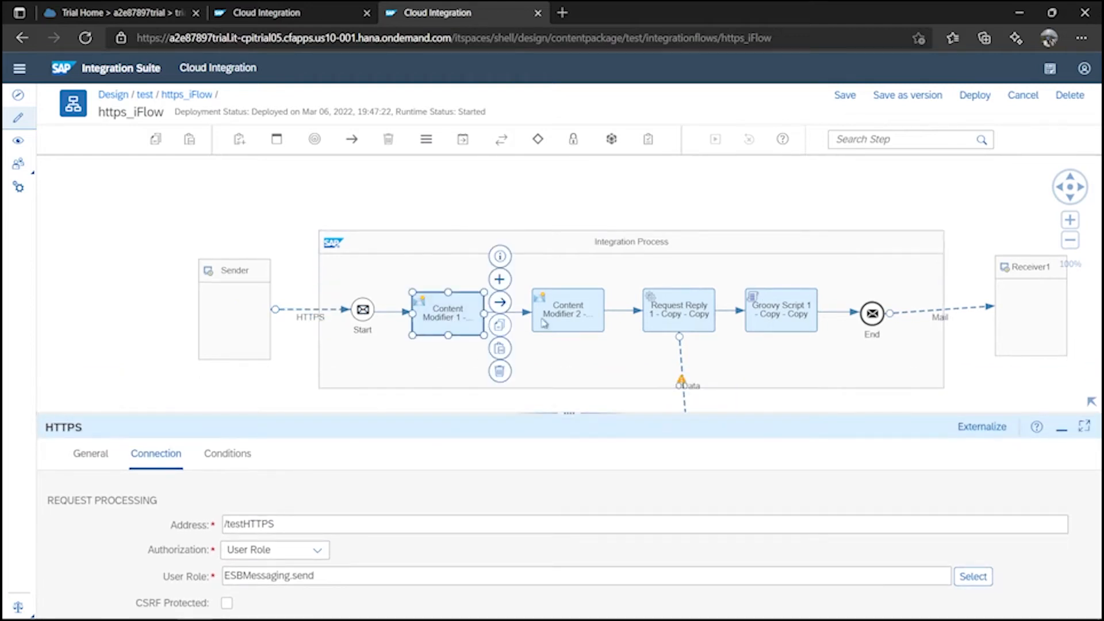
pyautogui.click(589, 323)
pyautogui.click(356, 457)
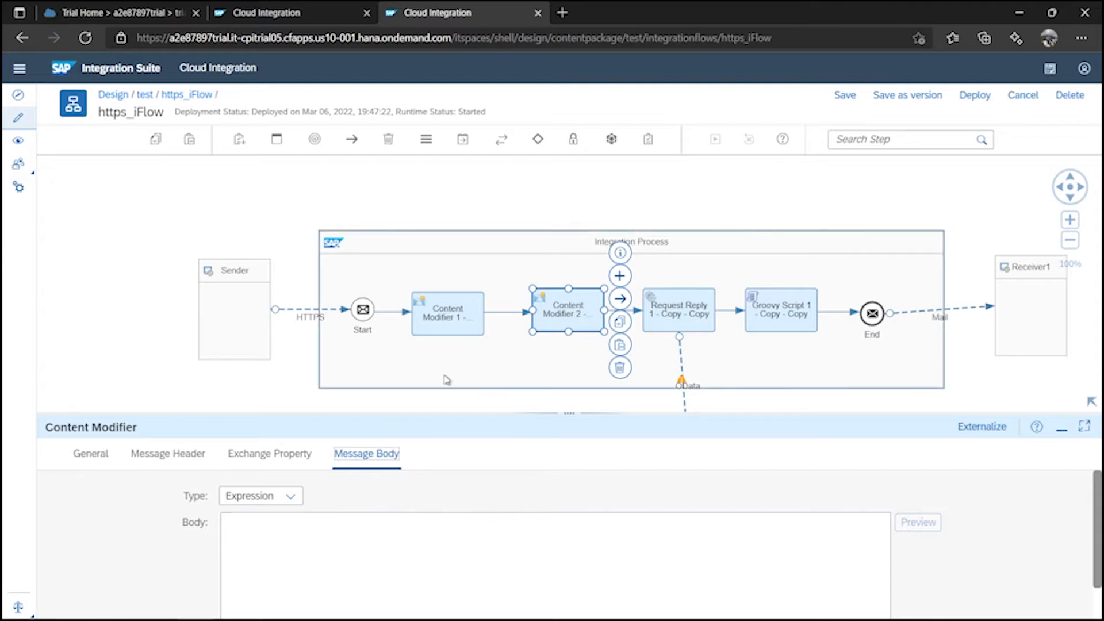
pyautogui.click(453, 331)
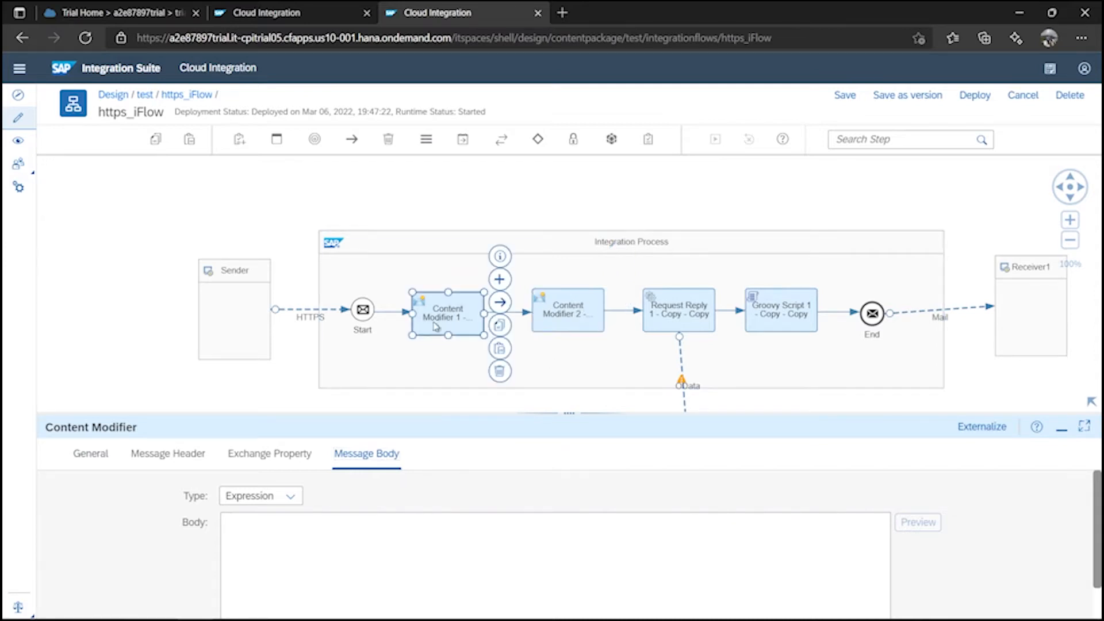
pyautogui.click(354, 460)
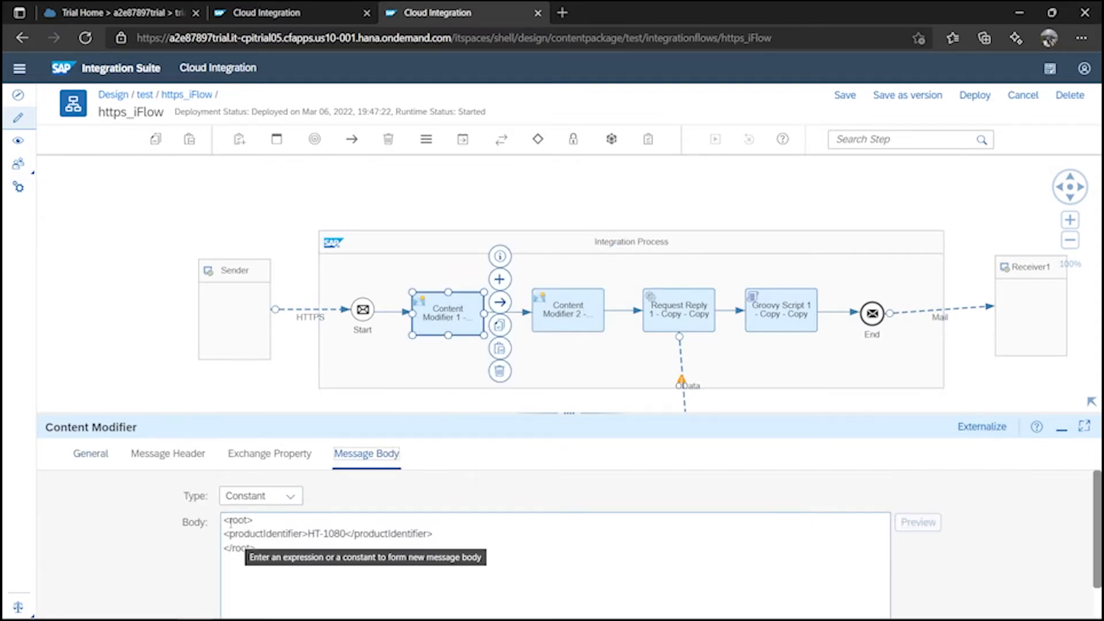
pyautogui.moveTo(223, 520); pyautogui.dragTo(282, 550)
pyautogui.click(301, 553)
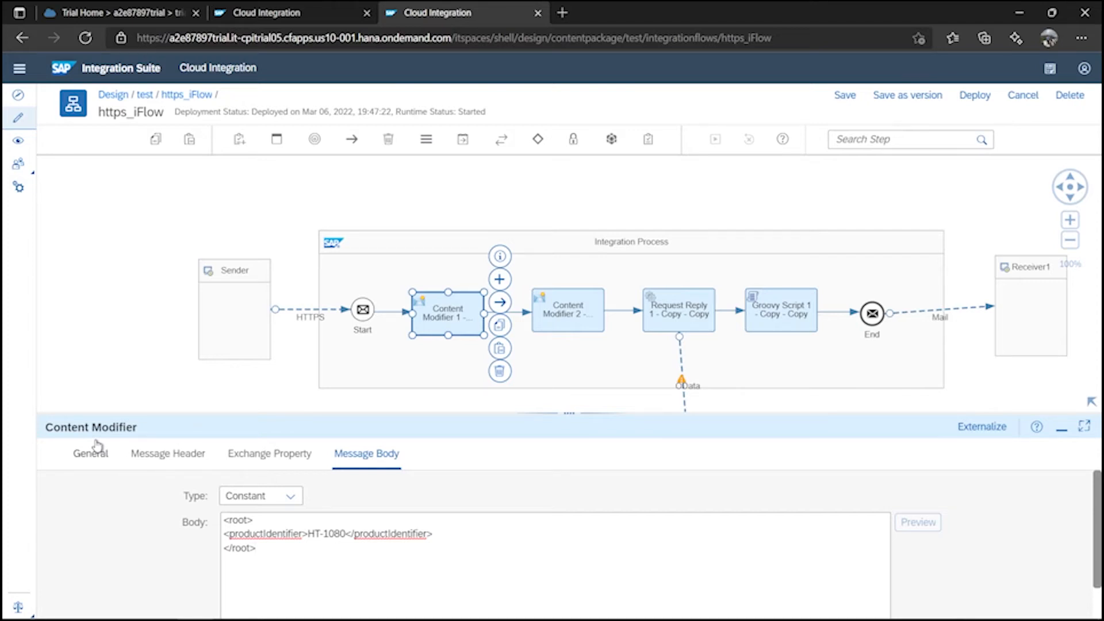
pyautogui.click(500, 371)
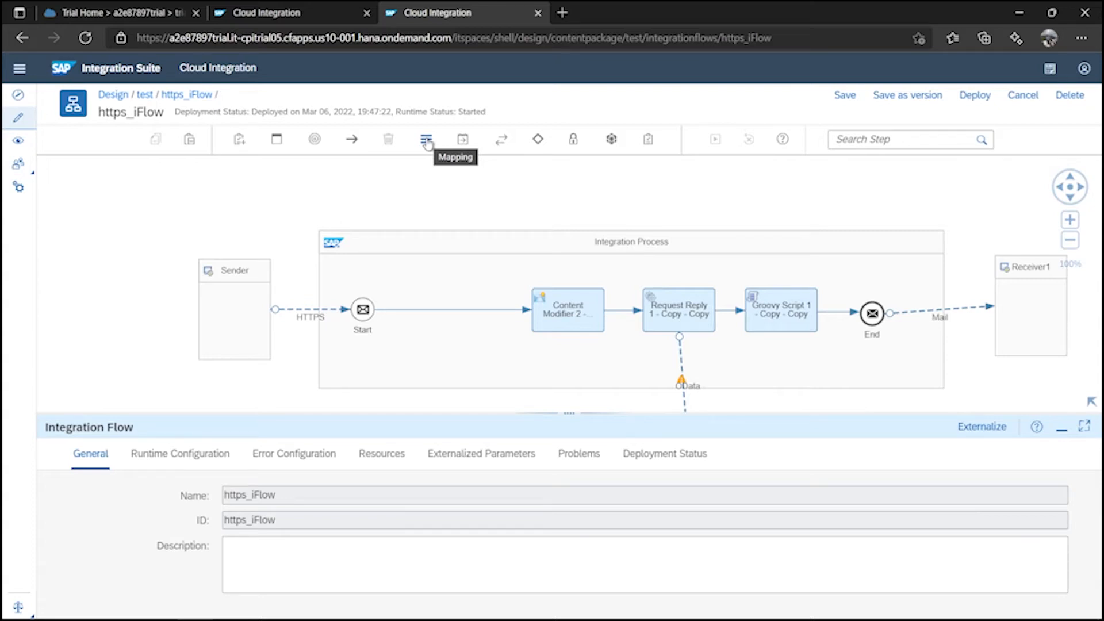
# Insert a JSON to XML Converter right after Start in https_iFlow.
pyautogui.click(426, 142)
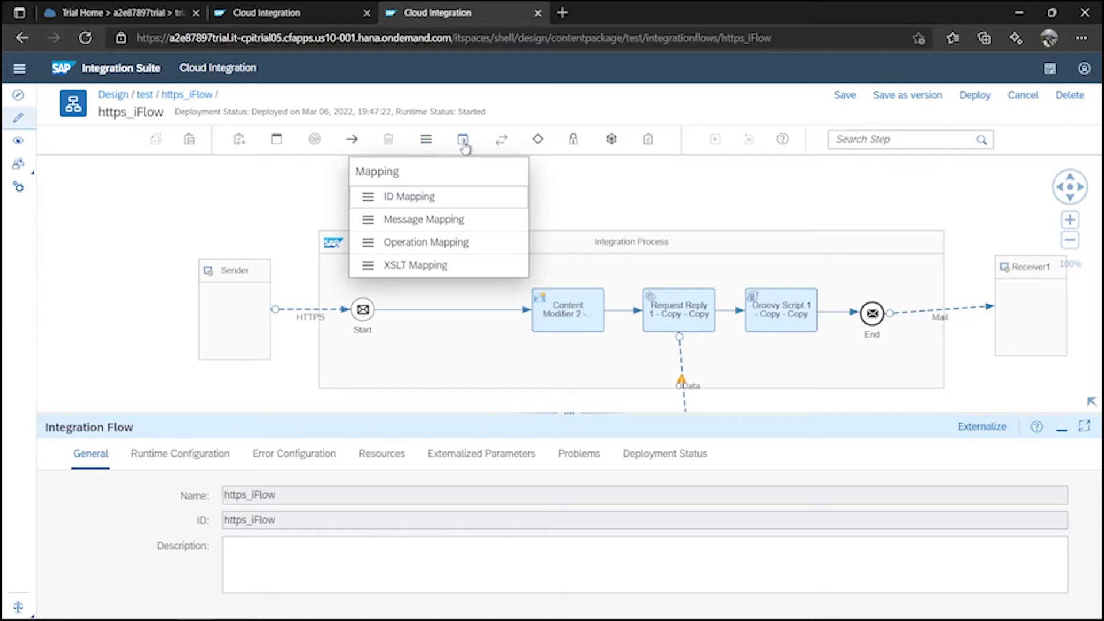
pyautogui.click(464, 142)
pyautogui.click(469, 217)
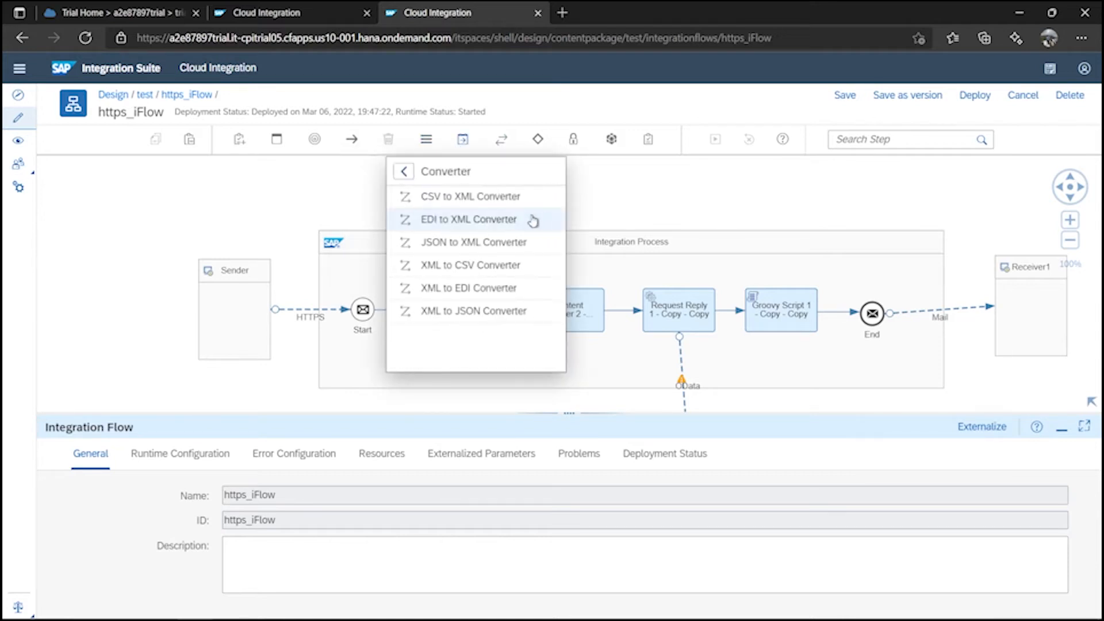
pyautogui.click(481, 241)
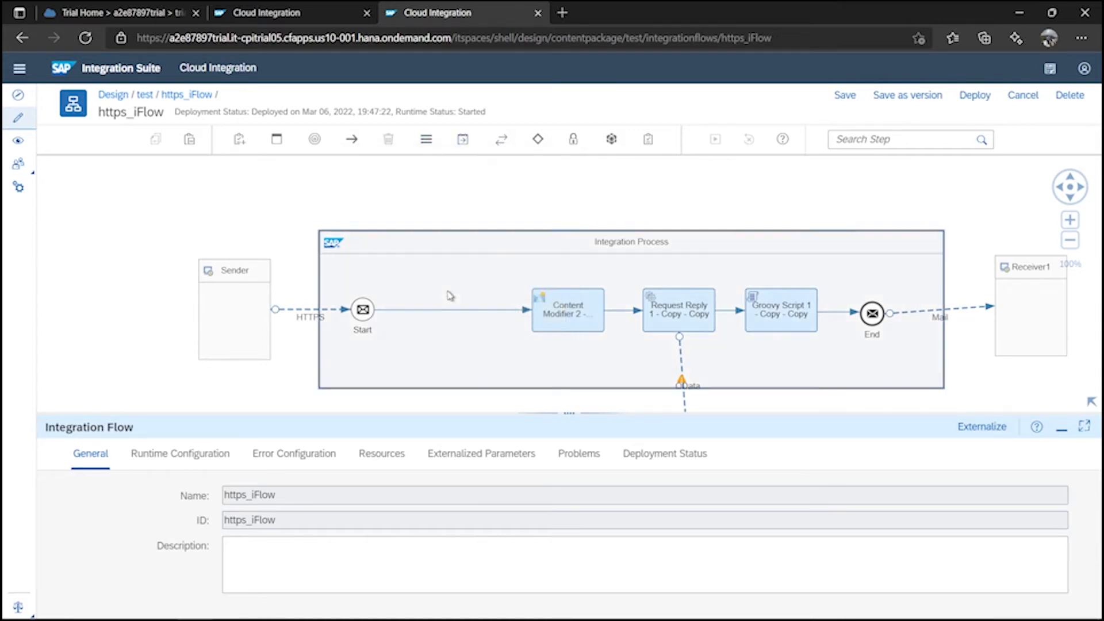
pyautogui.click(439, 317)
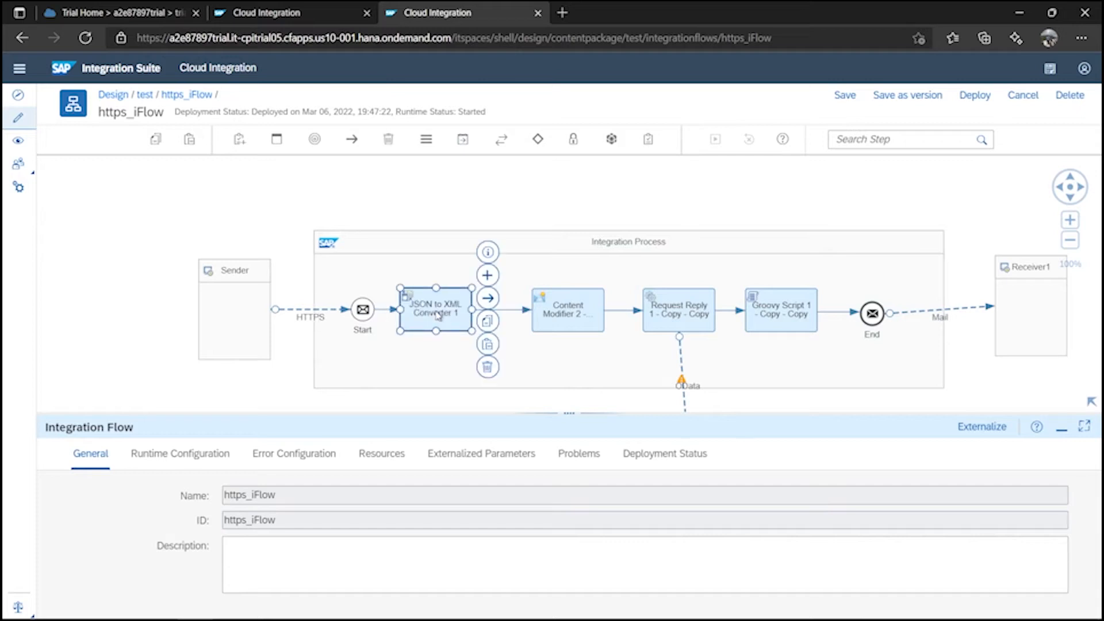
# Configure the converter's Processing settings: namespace mapping off, XML root element 'root'.
pyautogui.click(164, 454)
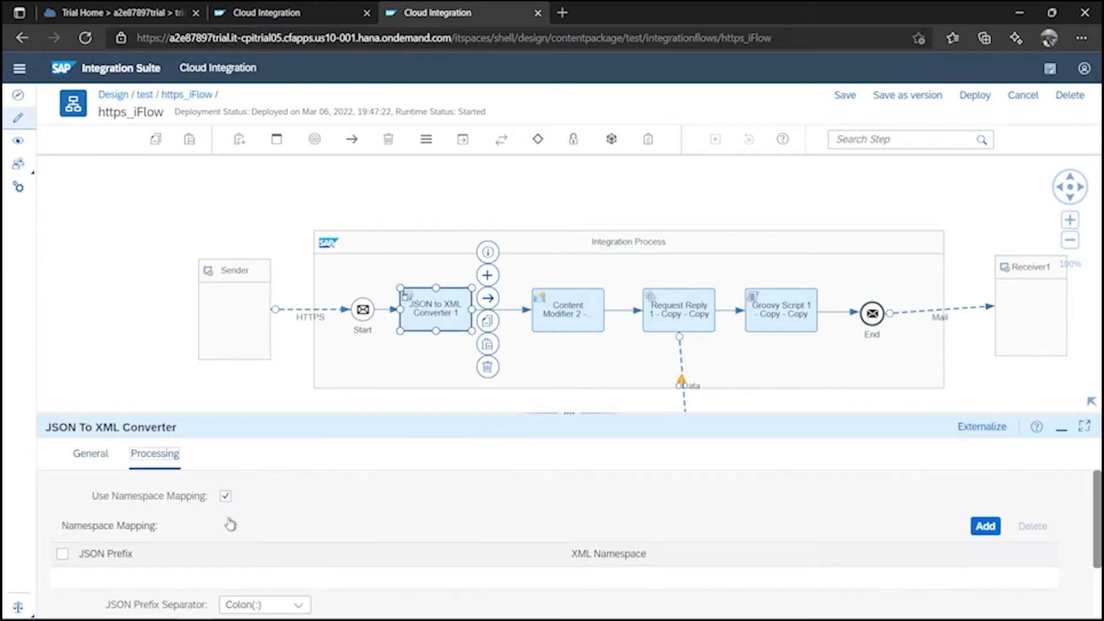
pyautogui.moveTo(567, 413); pyautogui.dragTo(569, 299)
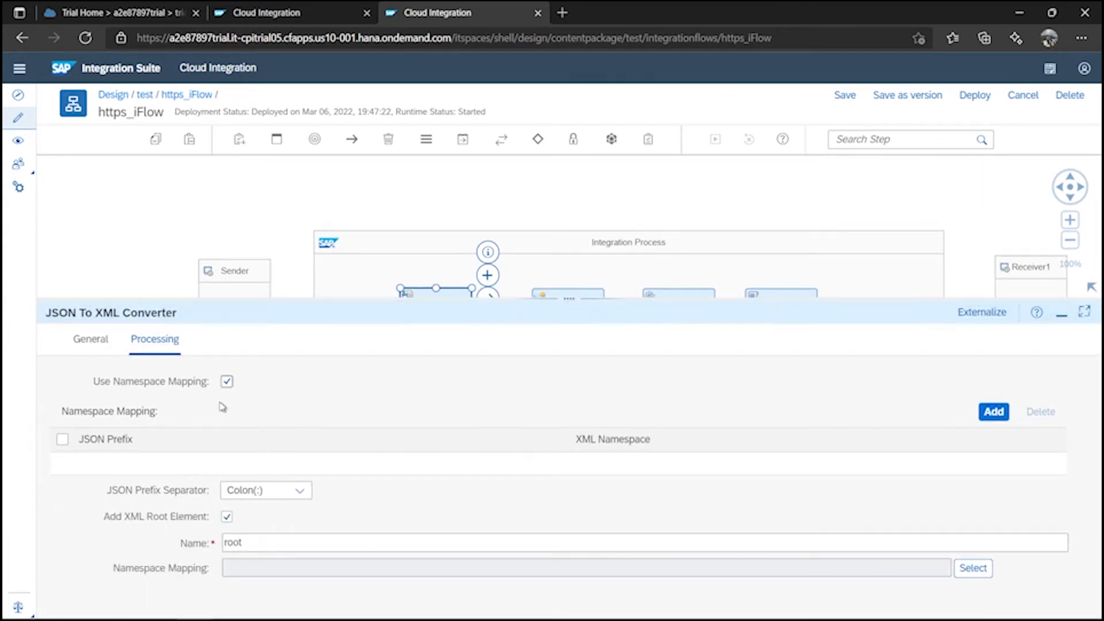
pyautogui.click(228, 382)
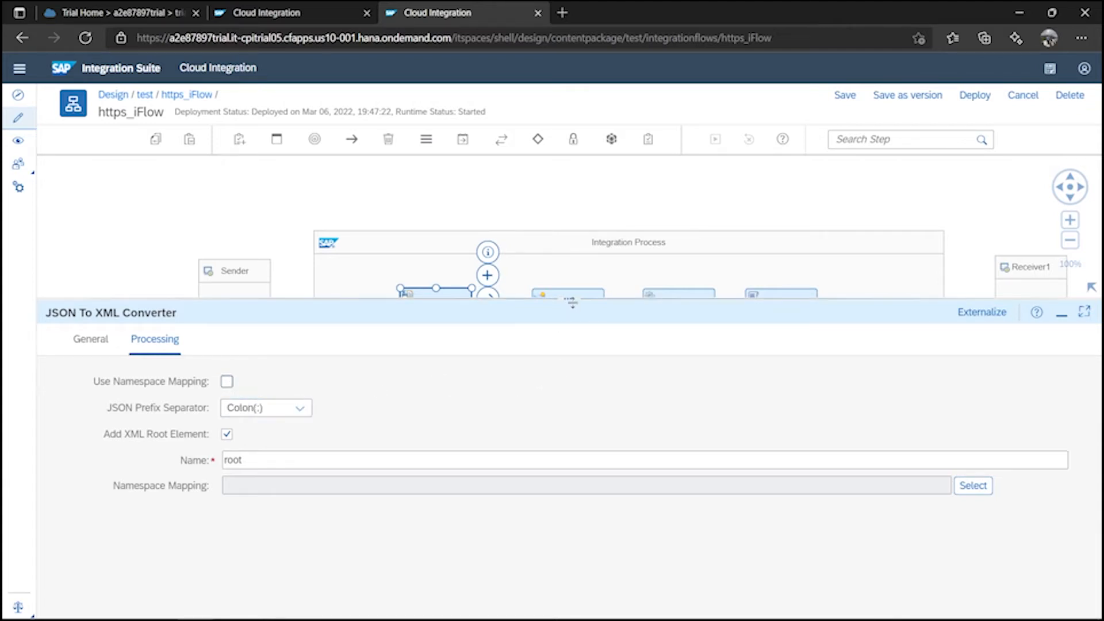
pyautogui.moveTo(571, 304); pyautogui.dragTo(571, 374)
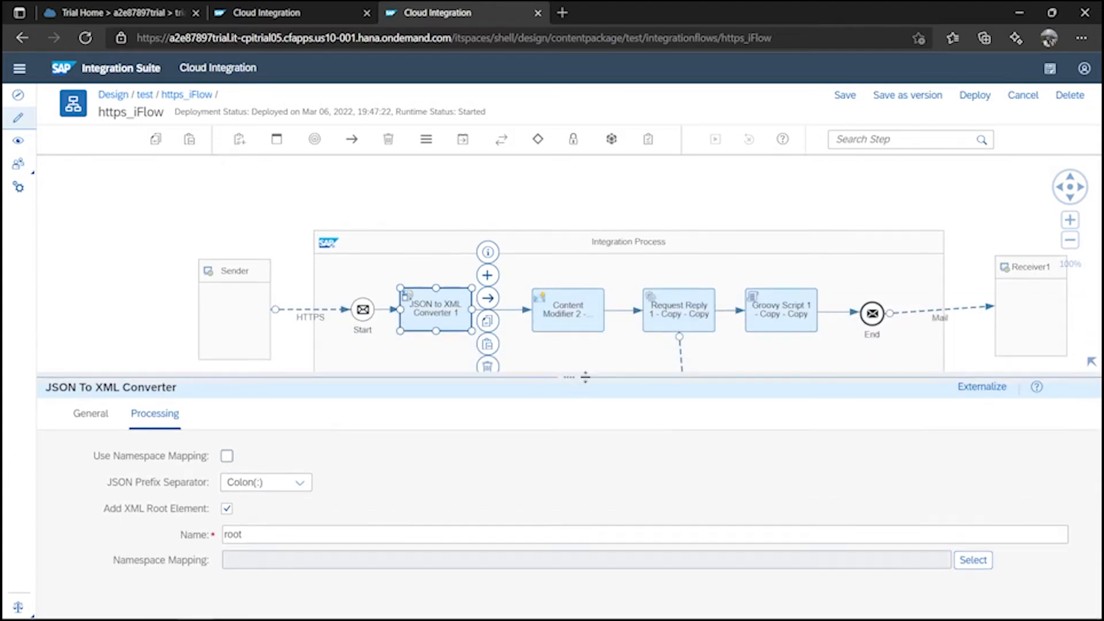
# Save and redeploy https_iFlow with the new converter, then bring Postman forward.
pyautogui.click(848, 97)
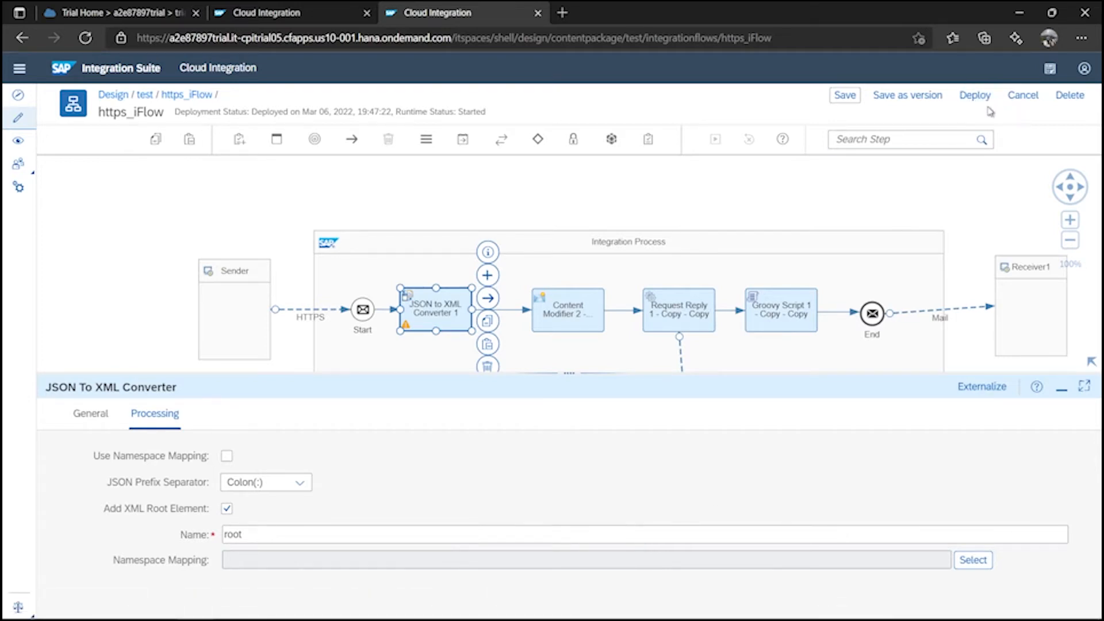
pyautogui.click(984, 104)
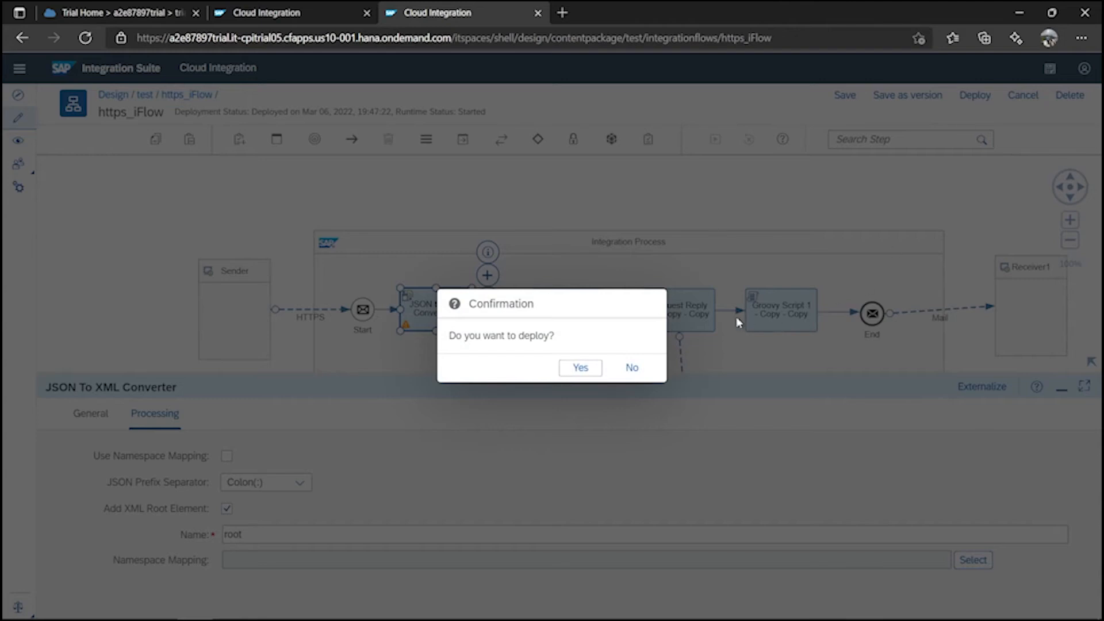
pyautogui.click(582, 368)
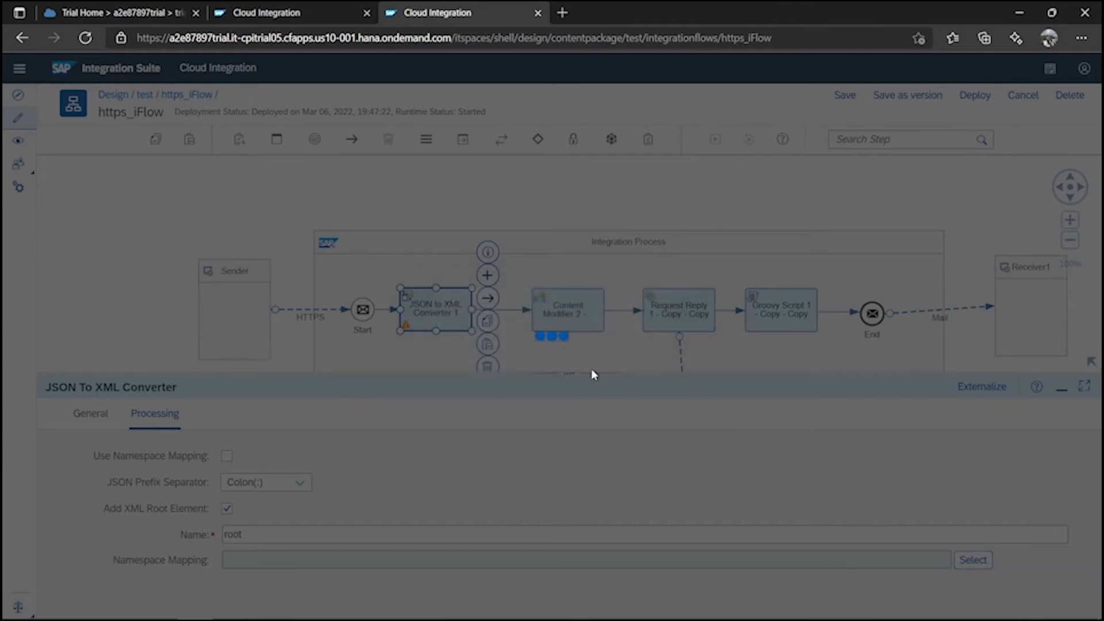
pyautogui.click(631, 365)
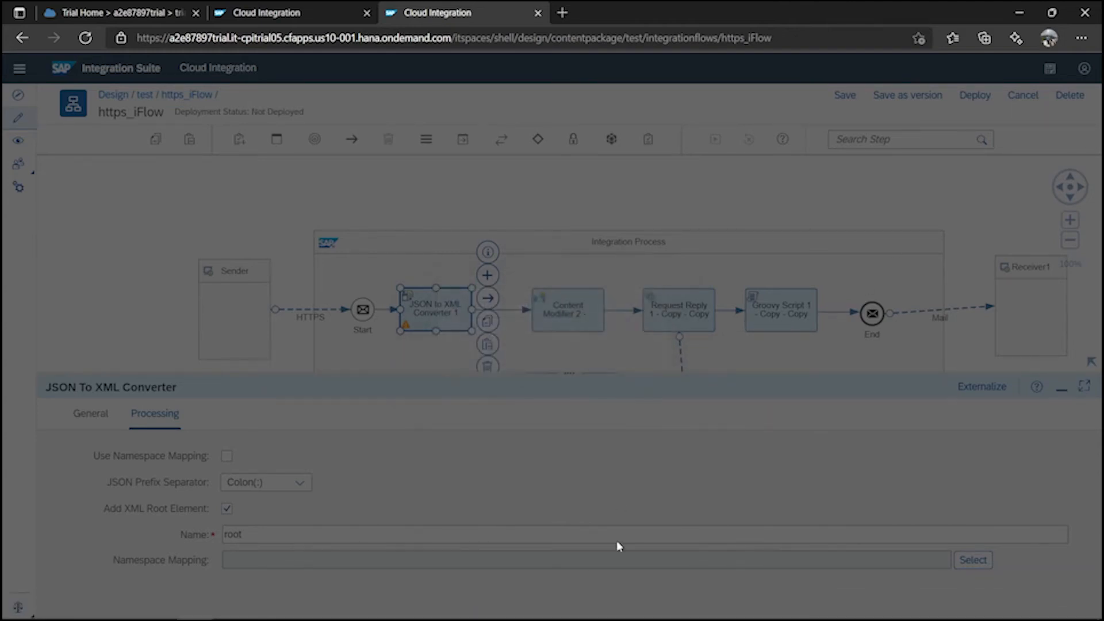
pyautogui.click(585, 605)
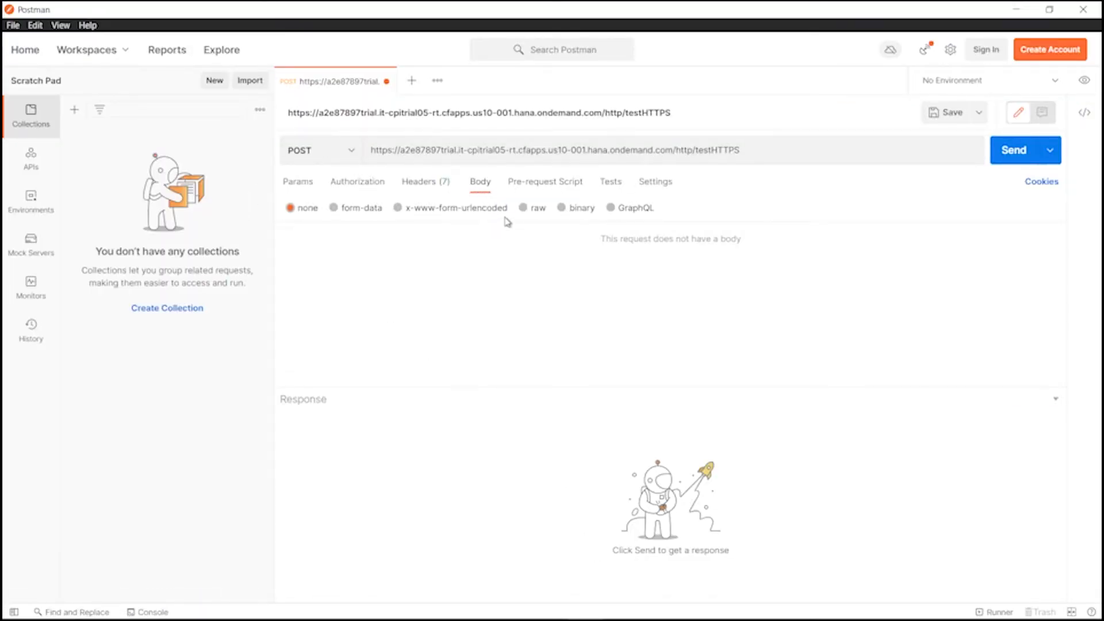
# Set the POST request body type to raw JSON.
pyautogui.click(523, 210)
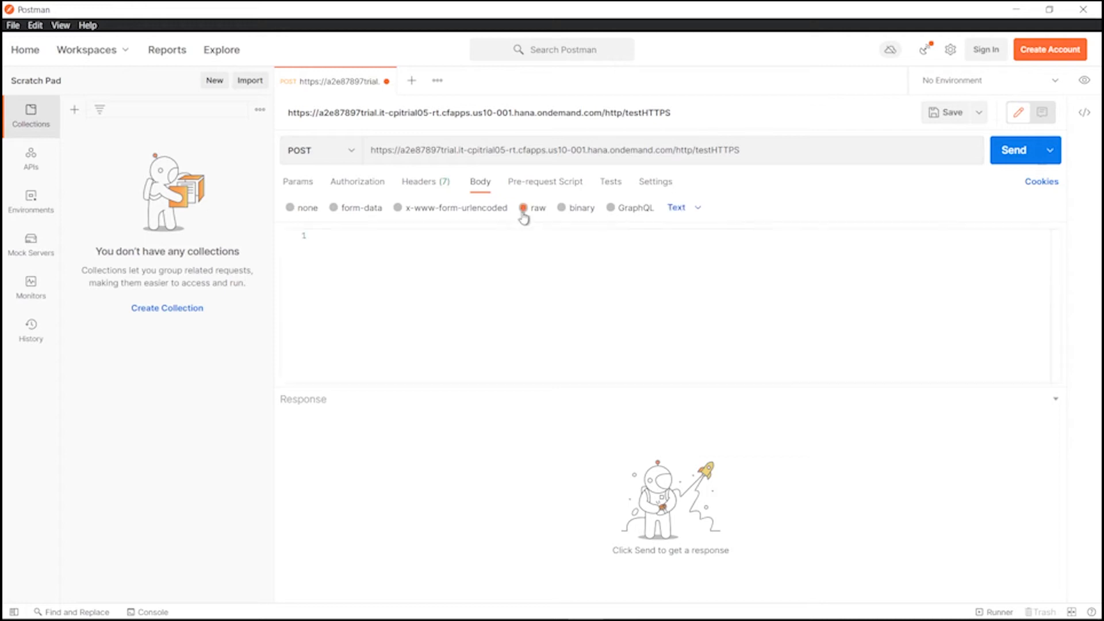
pyautogui.click(688, 212)
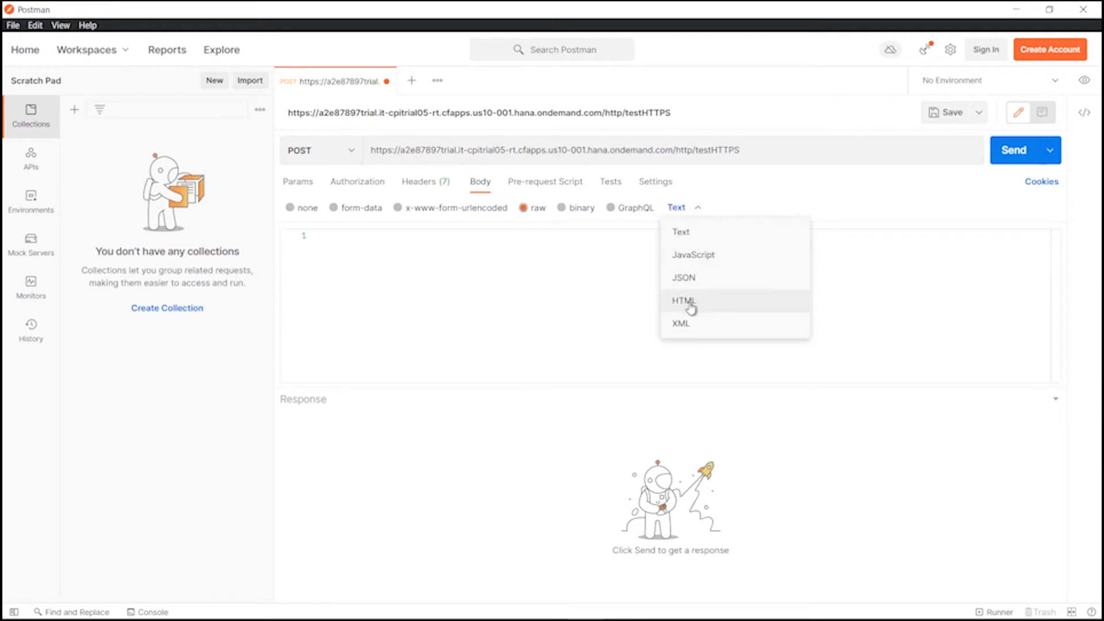
pyautogui.click(690, 282)
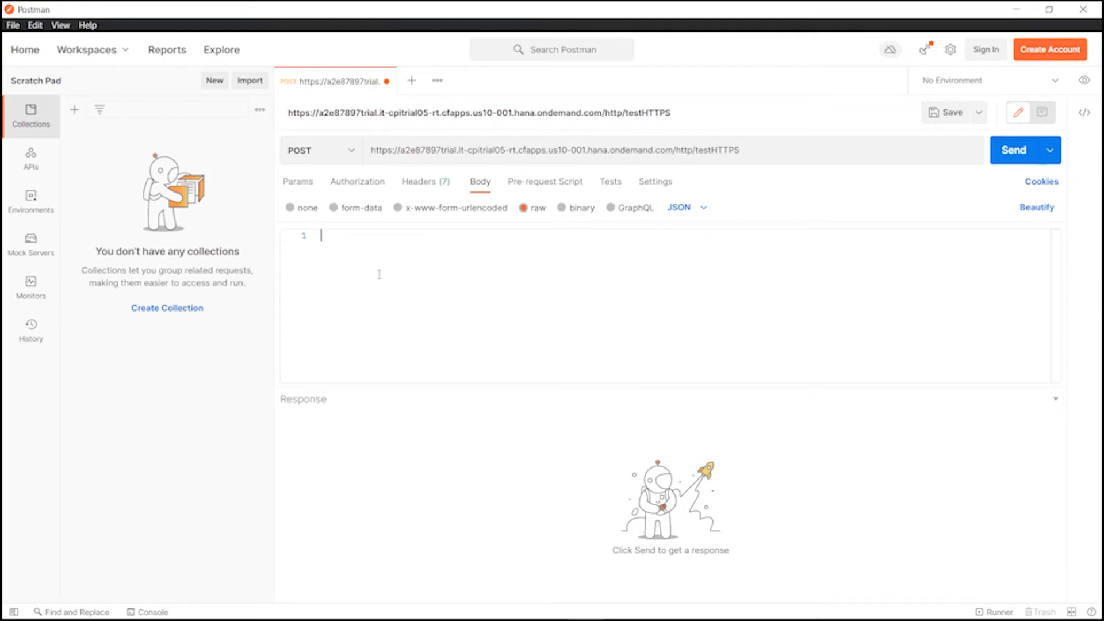
# Enter the body {"productIdentifier":"HT-1000"}.
pyautogui.write('{')
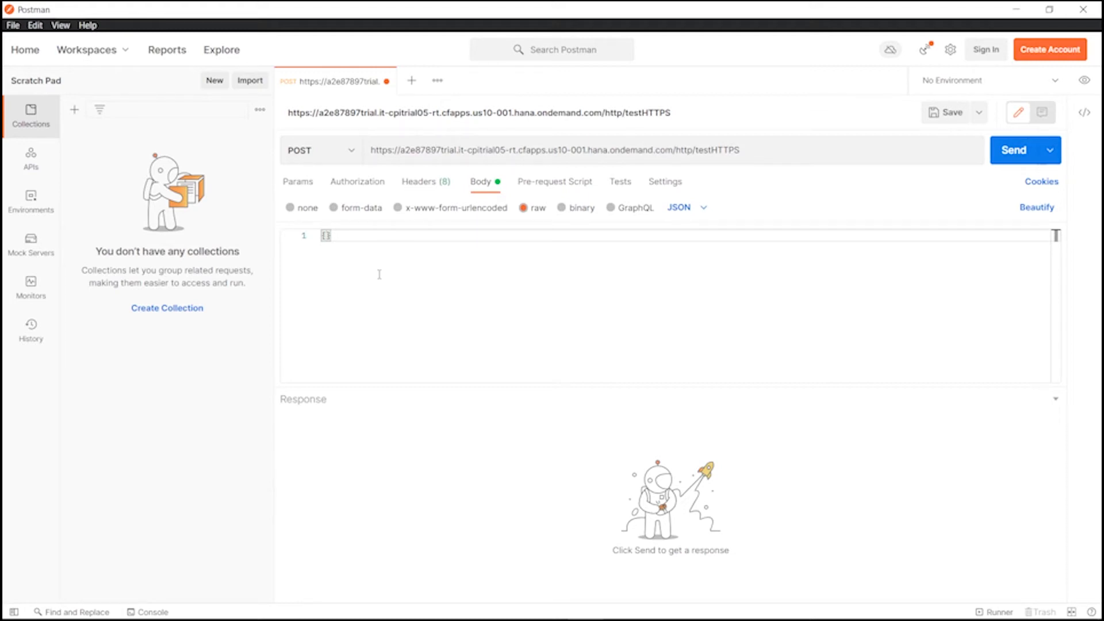
pyautogui.write('"')
pyautogui.press('super+v')
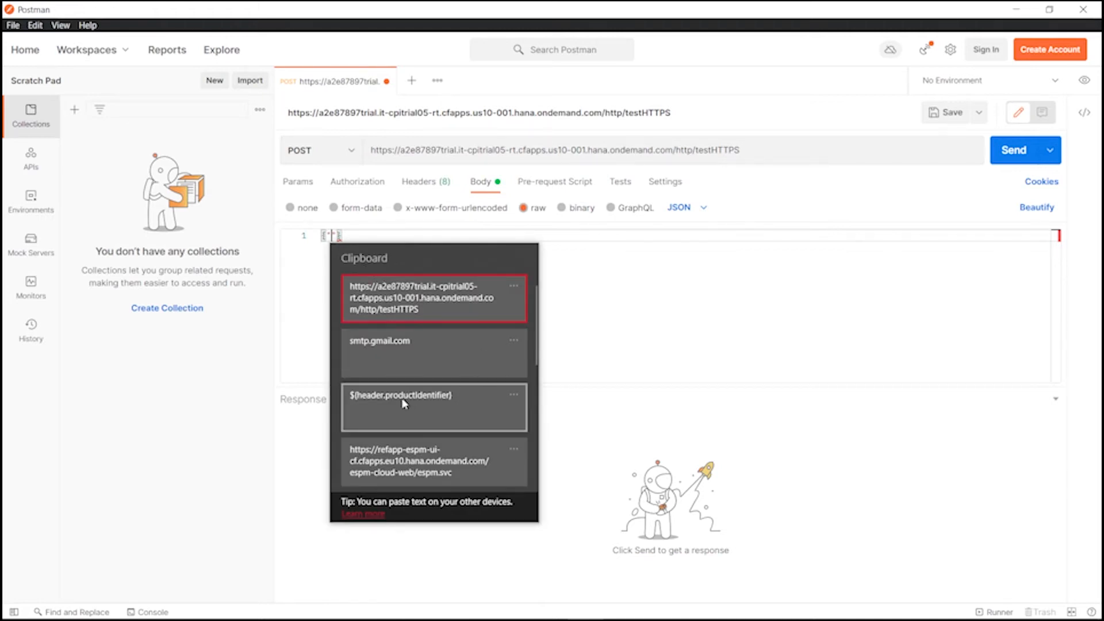
pyautogui.click(452, 411)
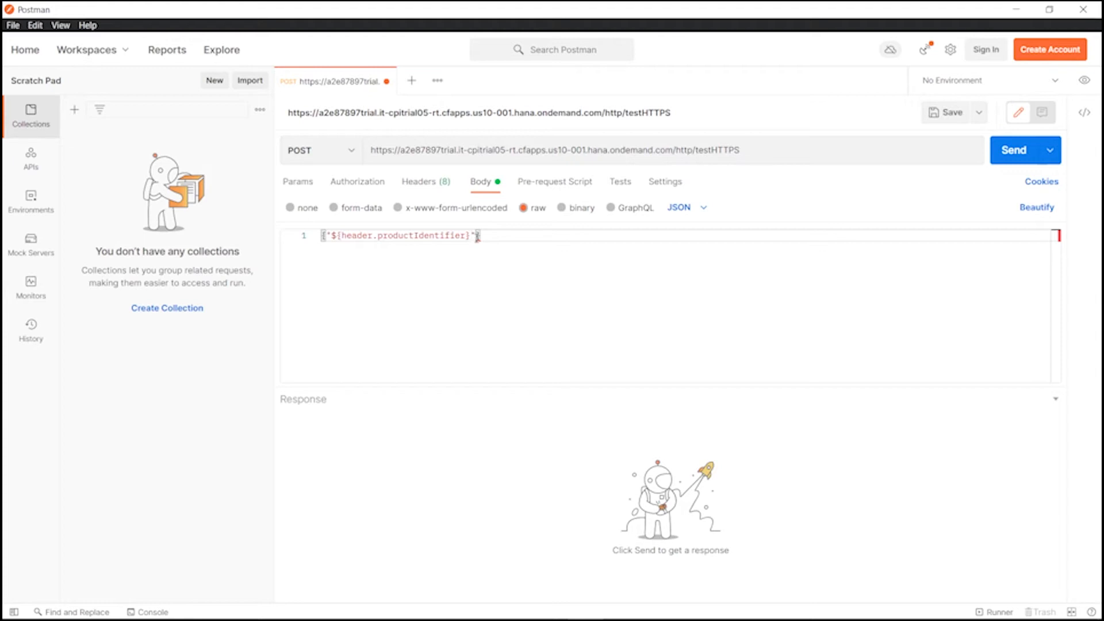
pyautogui.press('BackSpace')
pyautogui.write('"')
pyautogui.press('Left')
pyautogui.press('Left')
pyautogui.press('Left')
pyautogui.press('Left')
pyautogui.press('Left')
pyautogui.press('Left')
pyautogui.press('Left')
pyautogui.press('Left')
pyautogui.press('Left')
pyautogui.press('Left')
pyautogui.press('Left')
pyautogui.press('Left')
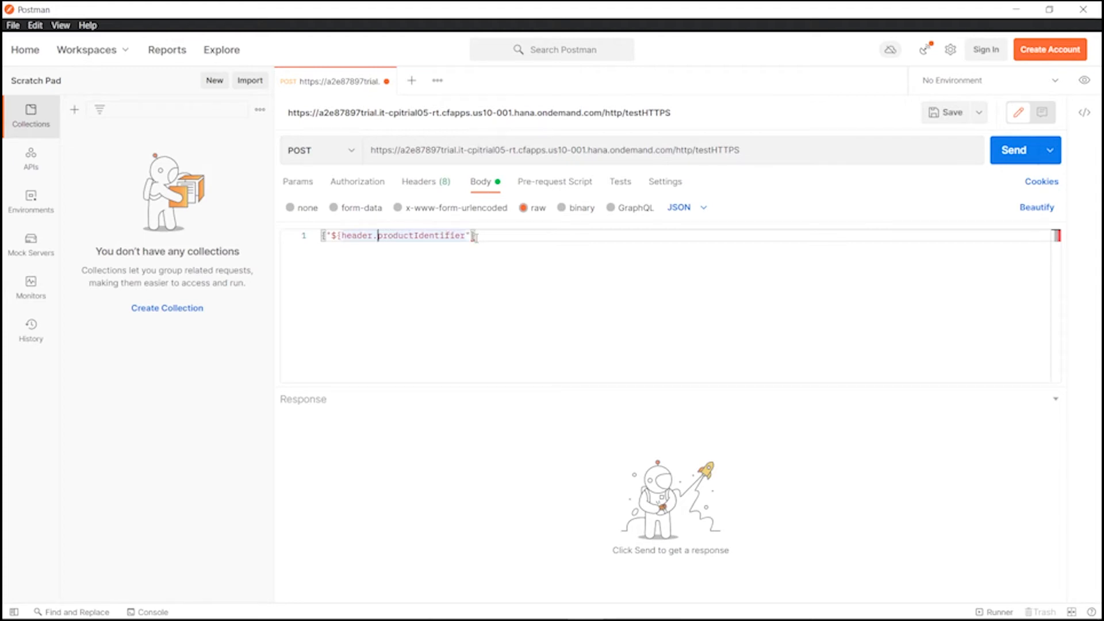
pyautogui.write('\\\\\\')
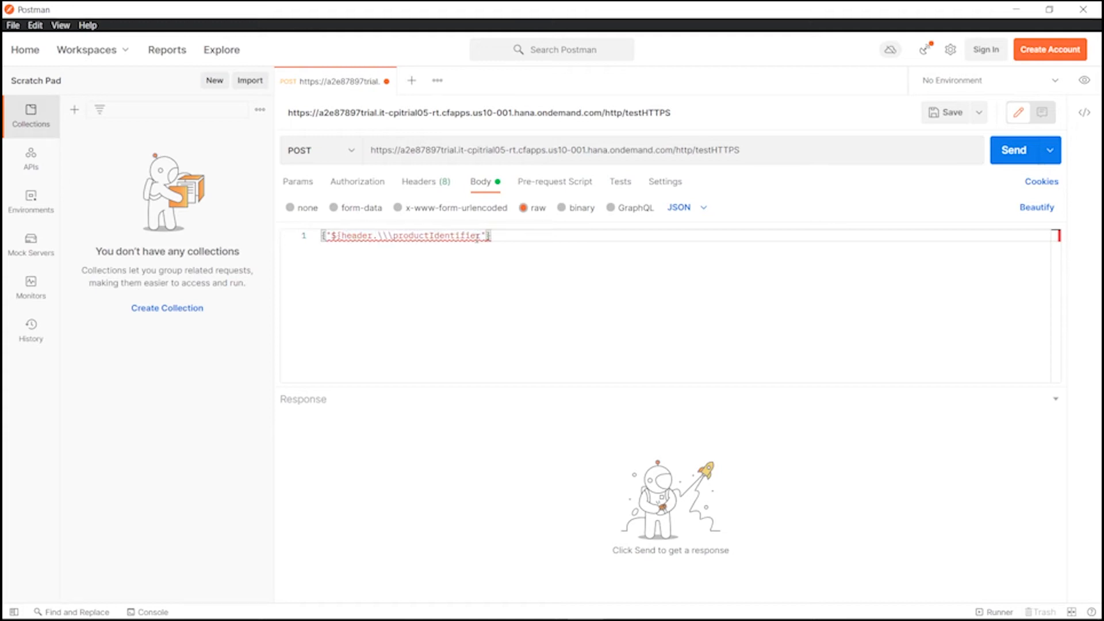
pyautogui.press('BackSpace')
pyautogui.press('BackSpace')
pyautogui.press('BackSpace')
pyautogui.press('BackSpace')
pyautogui.press('BackSpace')
pyautogui.press('BackSpace')
pyautogui.press('BackSpace')
pyautogui.press('BackSpace')
pyautogui.press('BackSpace')
pyautogui.press('BackSpace')
pyautogui.press('BackSpace')
pyautogui.press('BackSpace')
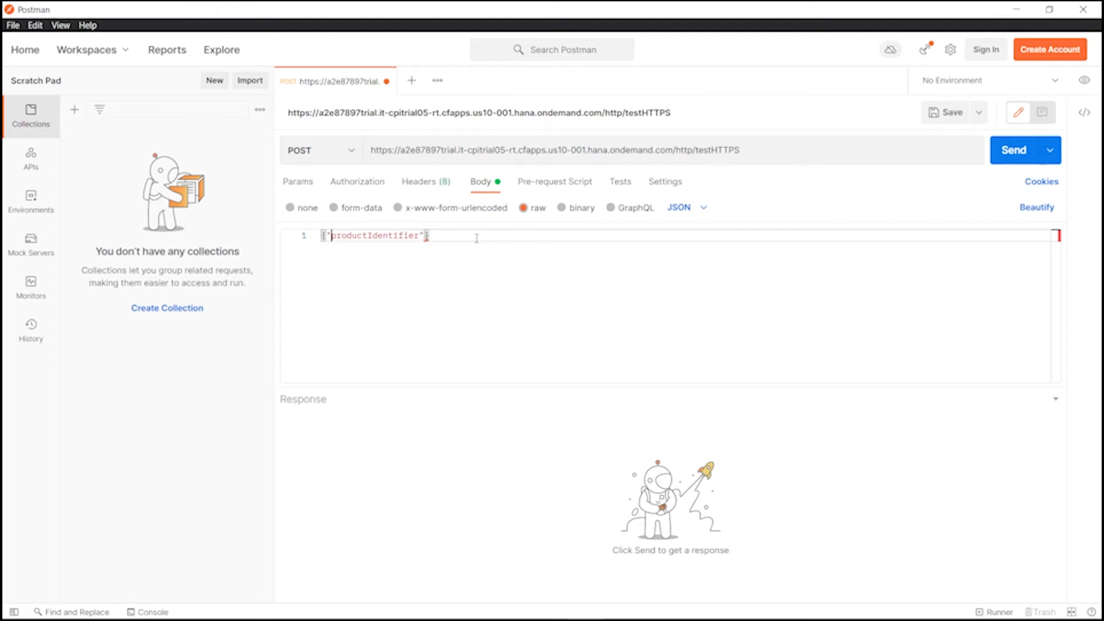
pyautogui.press('Right')
pyautogui.press('Right')
pyautogui.press('Right')
pyautogui.press('Right')
pyautogui.press('Right')
pyautogui.press('Right')
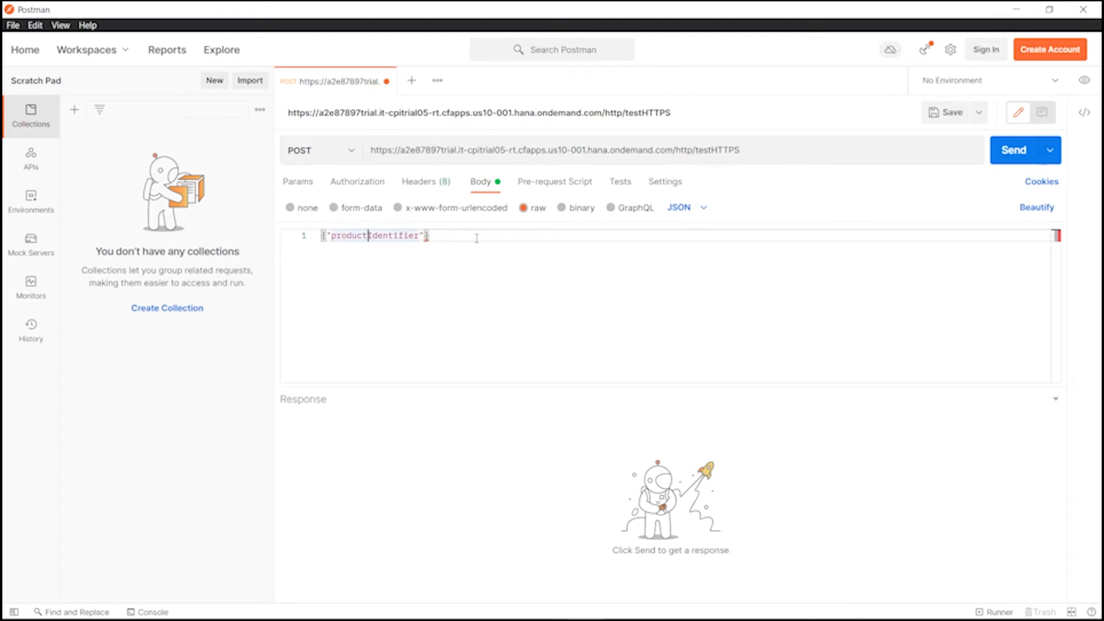
pyautogui.press('Right')
pyautogui.press('Right')
pyautogui.write(':')
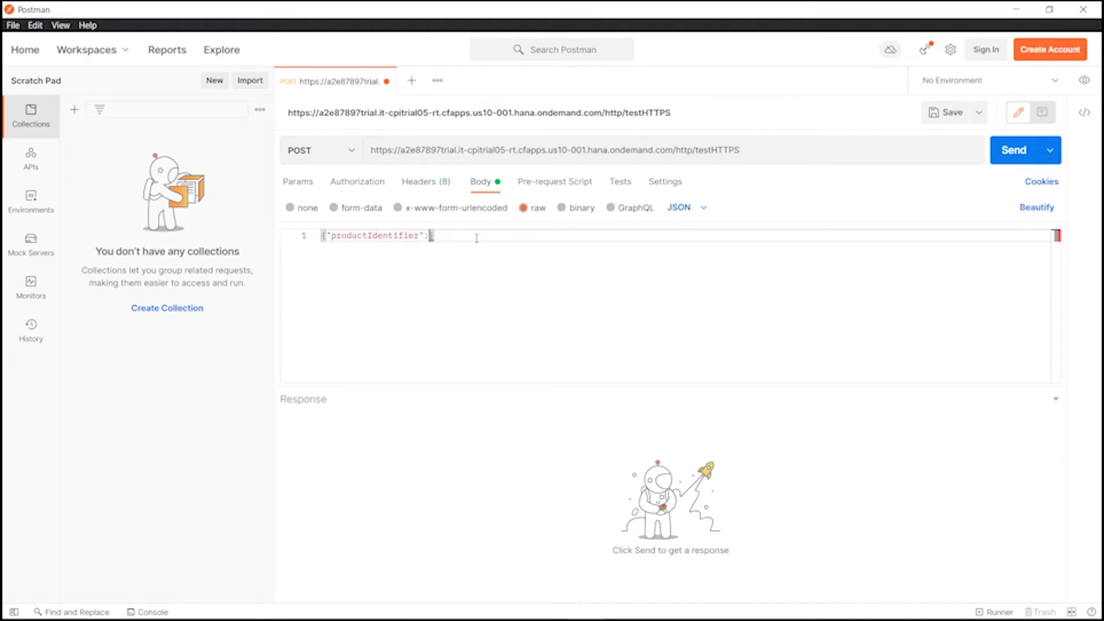
pyautogui.write('"')
pyautogui.press('BackSpace')
pyautogui.write('"HT_')
pyautogui.press('BackSpace')
pyautogui.write('-1000')
# Beautify the JSON body and send the POST to testHTTPS, getting 401 Unauthorized.
pyautogui.click(1036, 209)
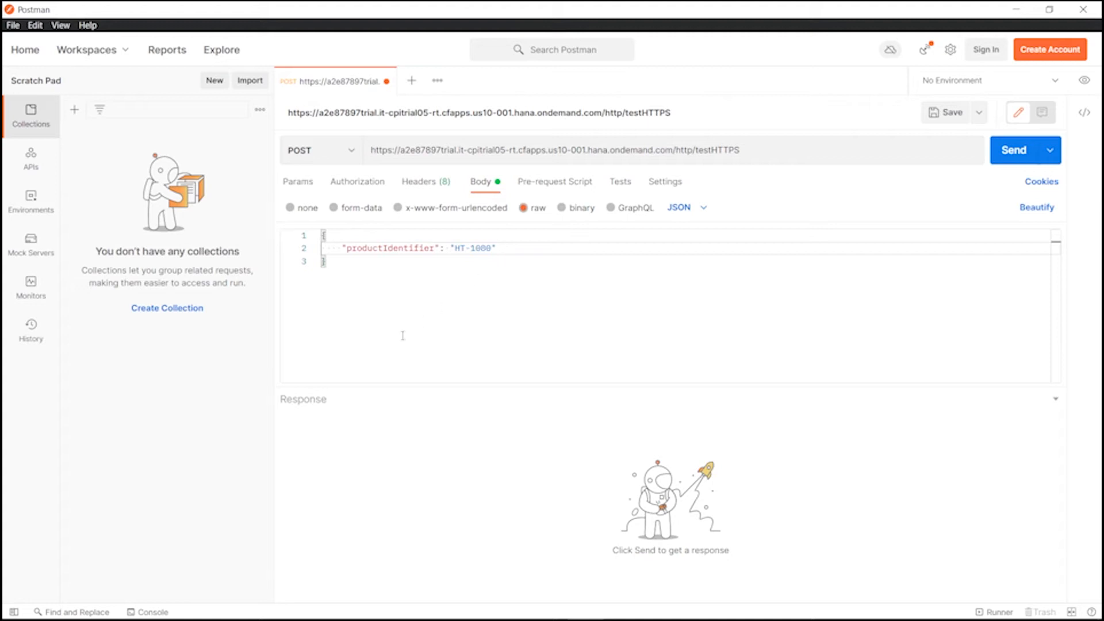
pyautogui.click(366, 187)
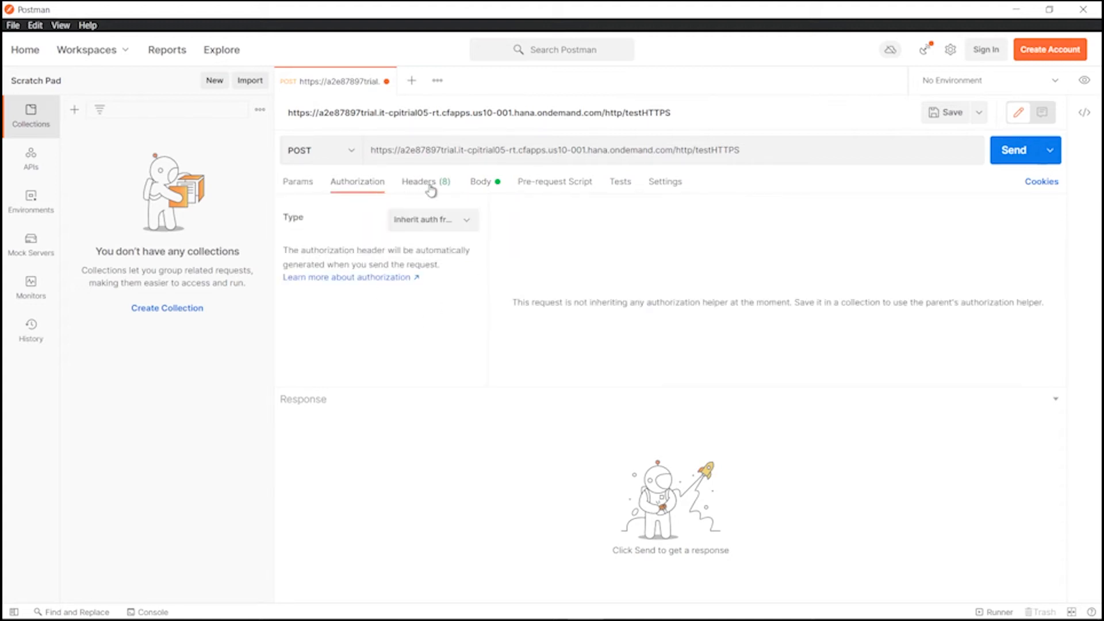
pyautogui.click(490, 184)
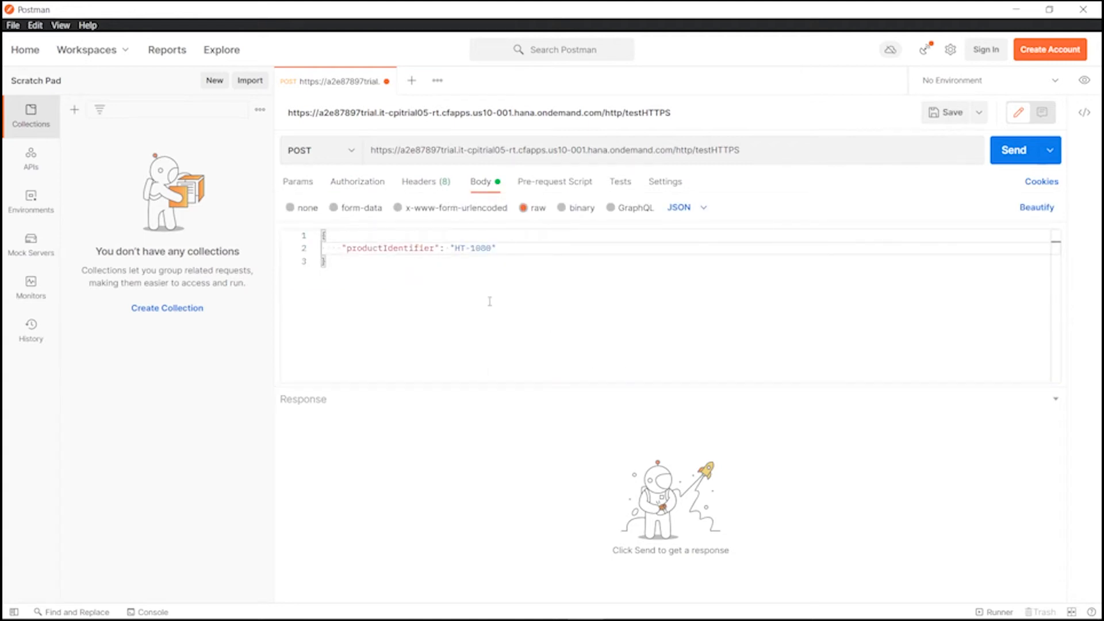
pyautogui.click(1021, 162)
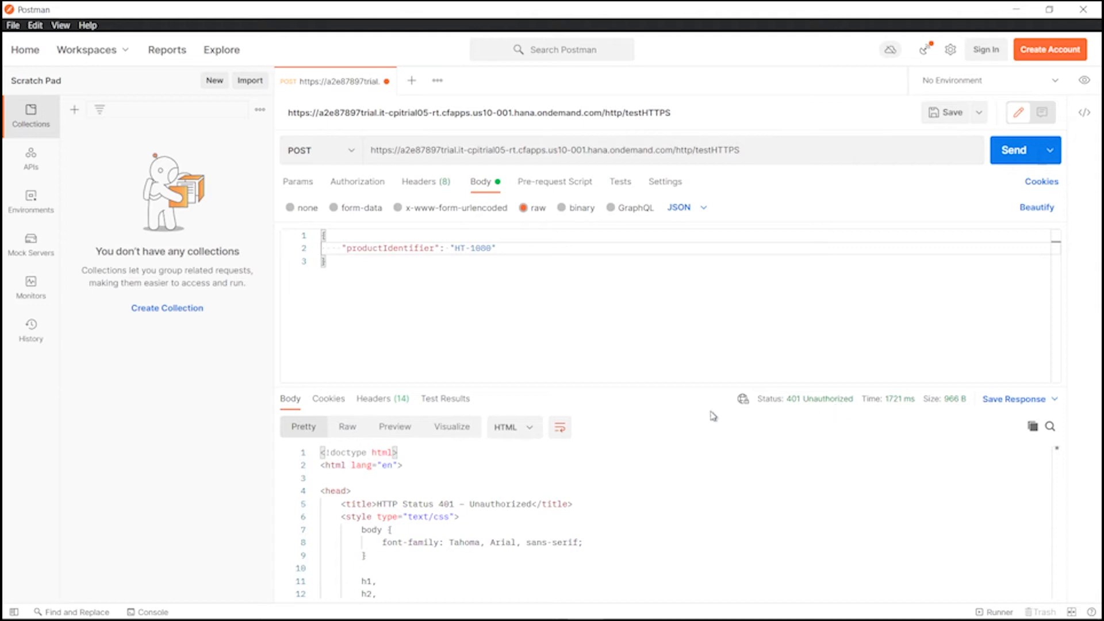
pyautogui.moveTo(619, 388); pyautogui.dragTo(619, 382)
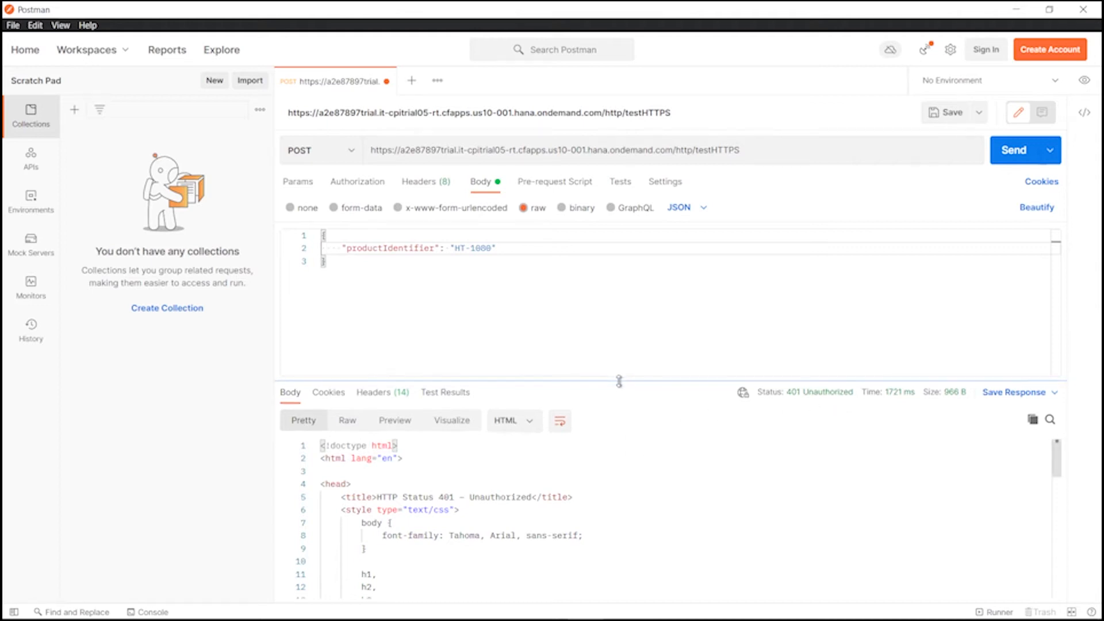
pyautogui.click(763, 150)
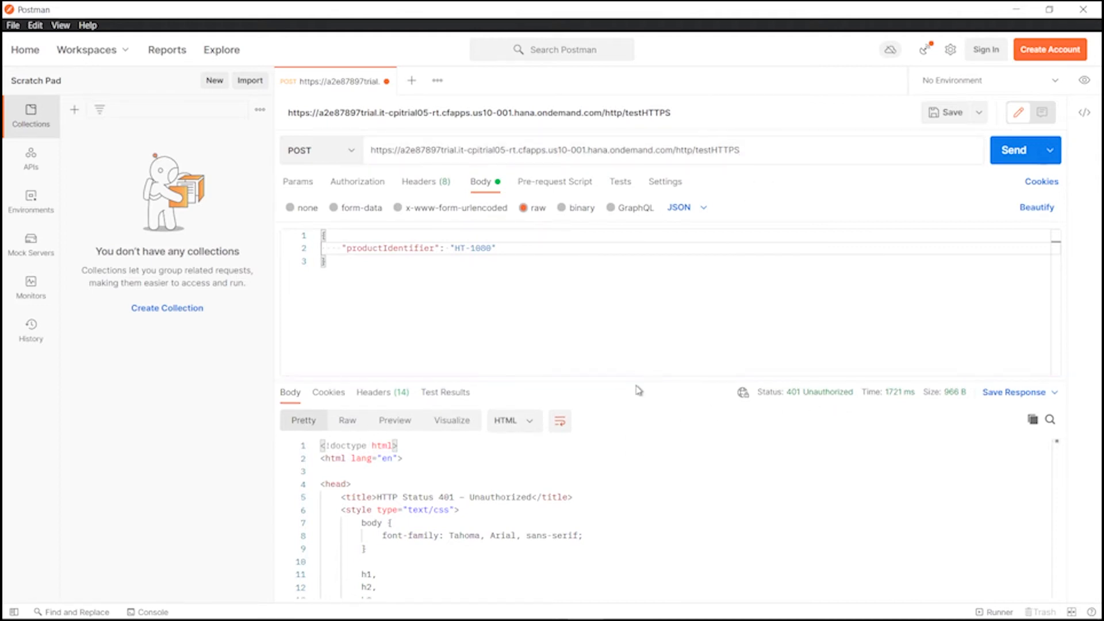
pyautogui.moveTo(639, 386); pyautogui.dragTo(654, 363)
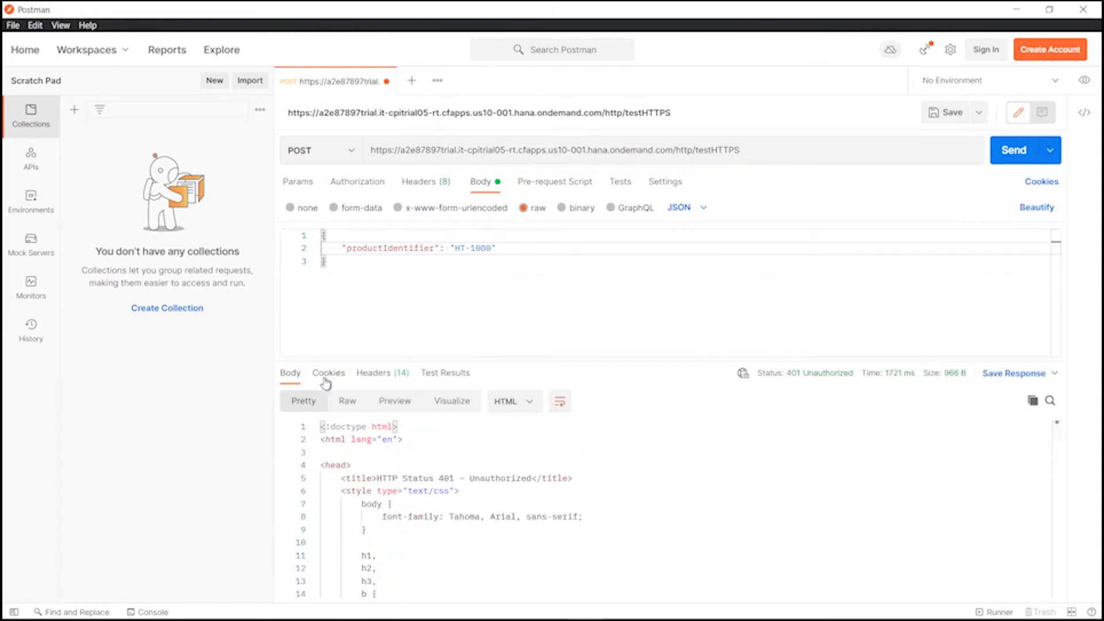
# Check https_iFlow in Manage Integration Content and Monitor, then open BTP Cockpit's Instances and Subscriptions.
pyautogui.click(197, 609)
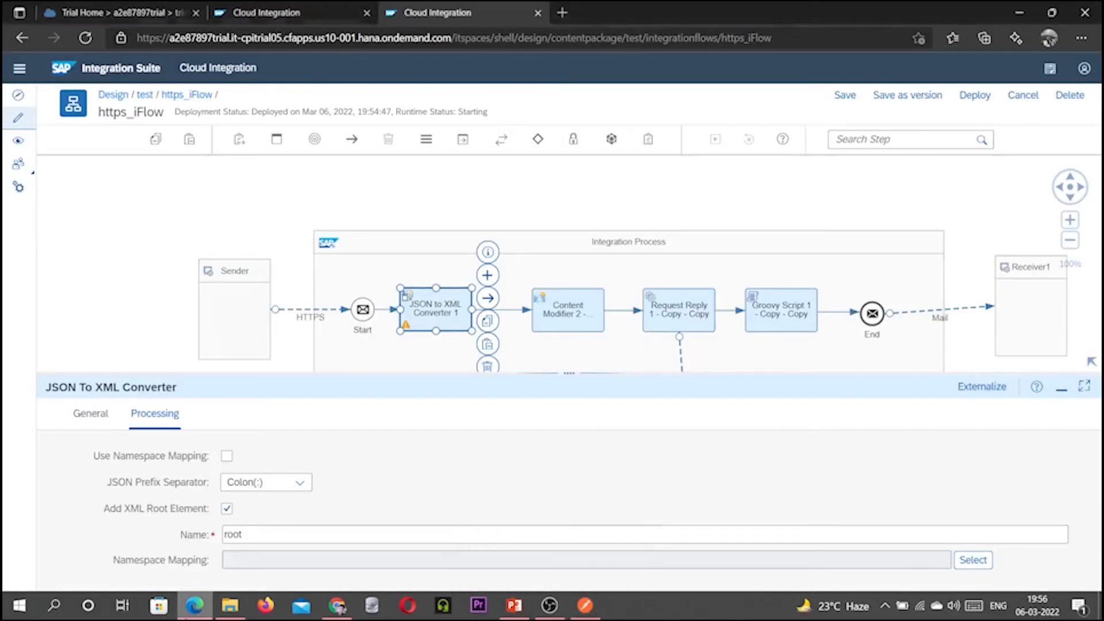
pyautogui.click(303, 15)
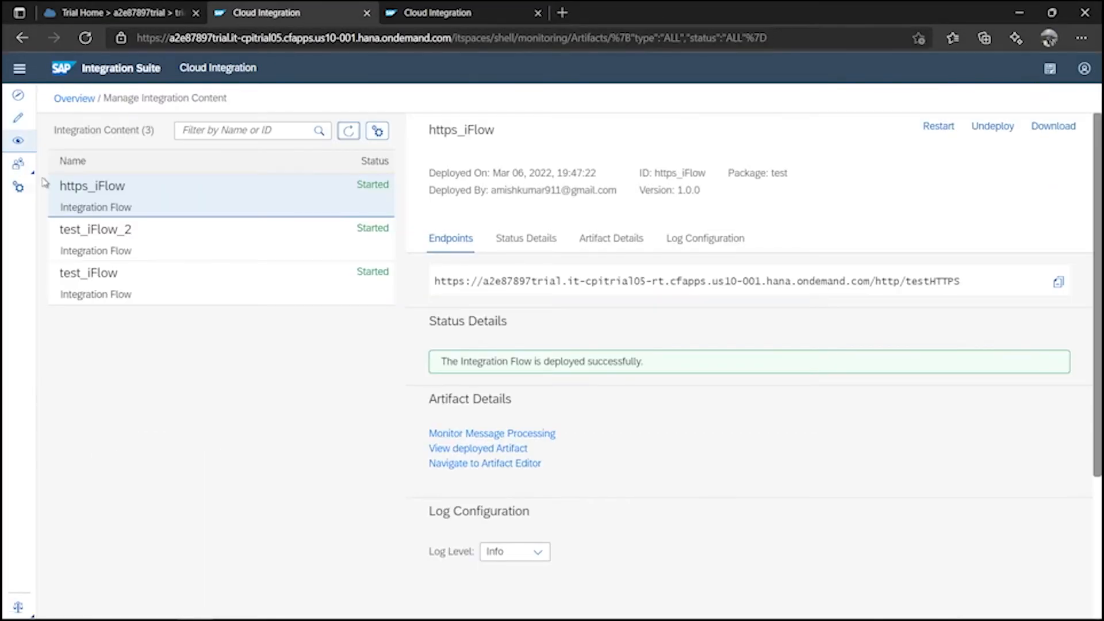
pyautogui.click(17, 141)
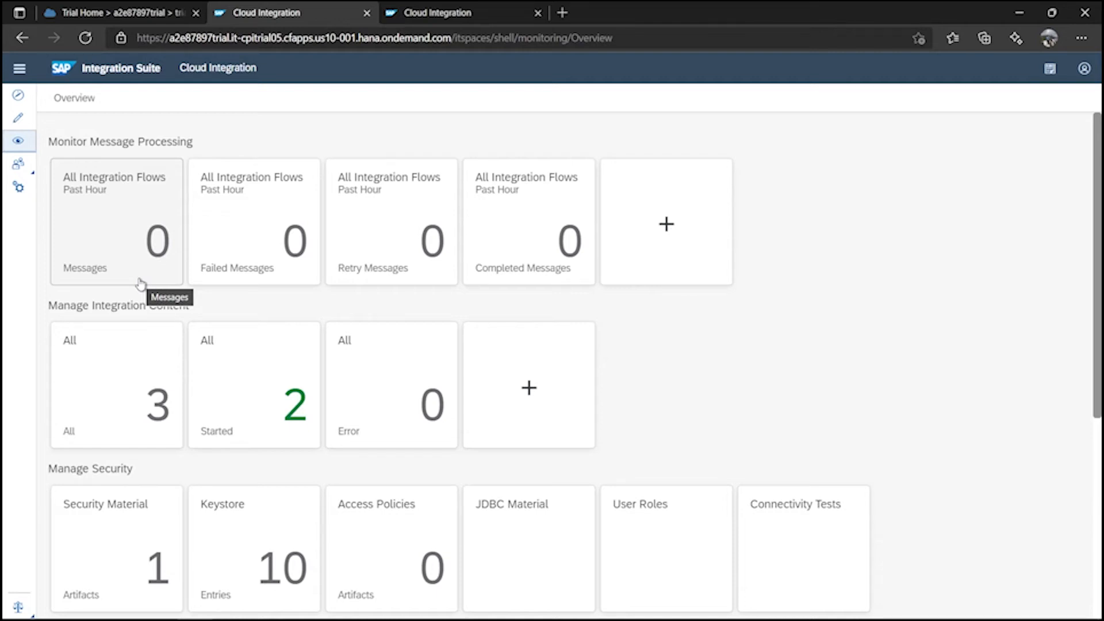
pyautogui.click(104, 15)
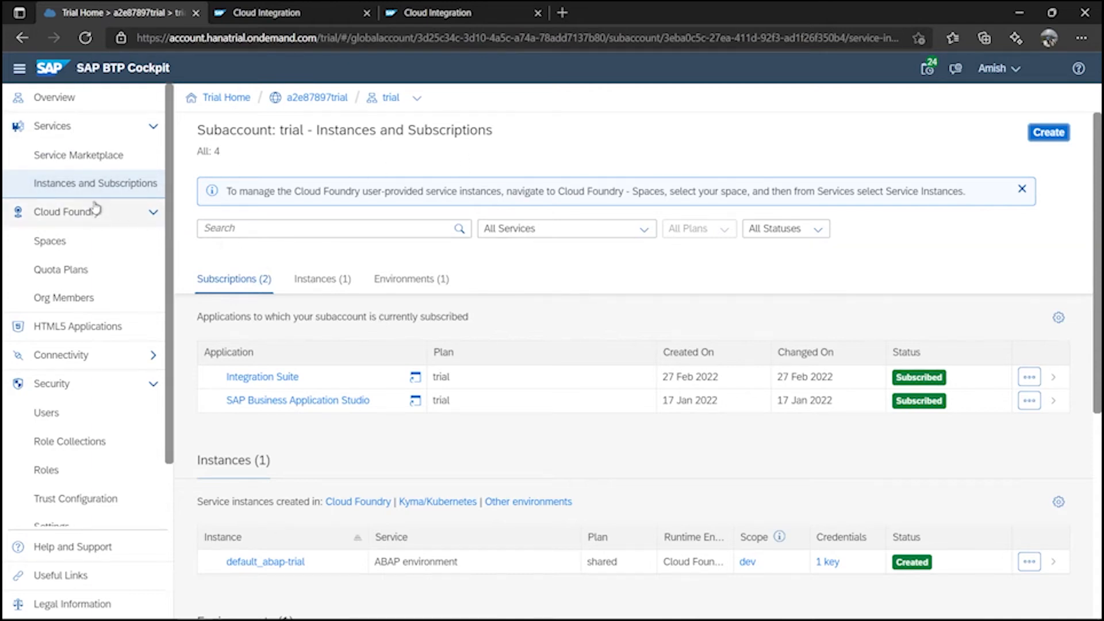
# Reload after the expired session, dismiss the cookie banner, and open the Service Marketplace.
pyautogui.click(101, 166)
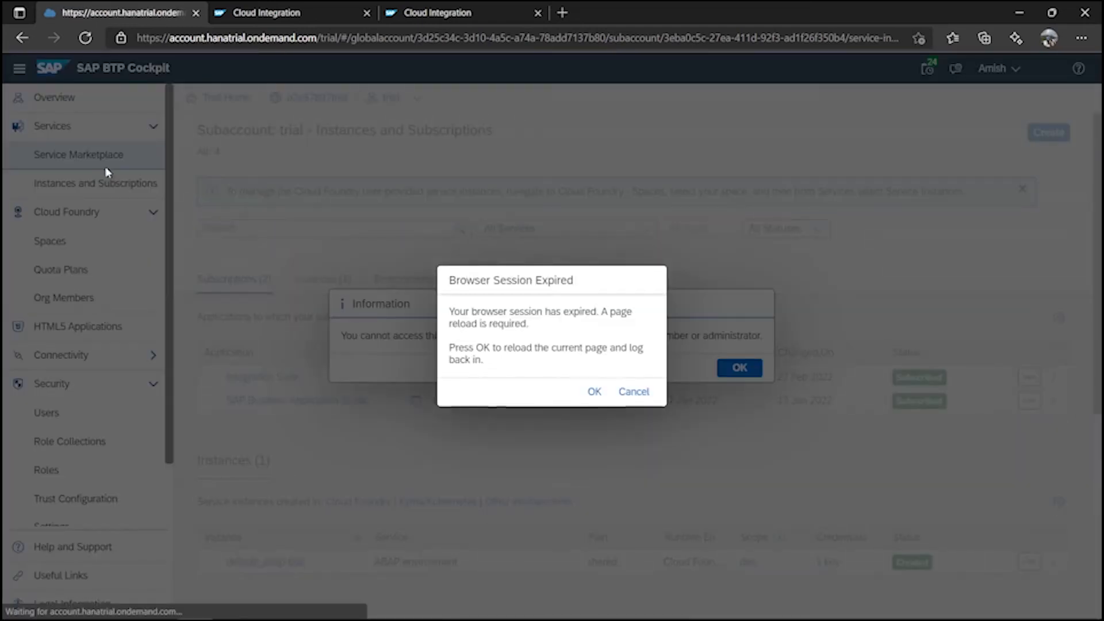
pyautogui.click(595, 392)
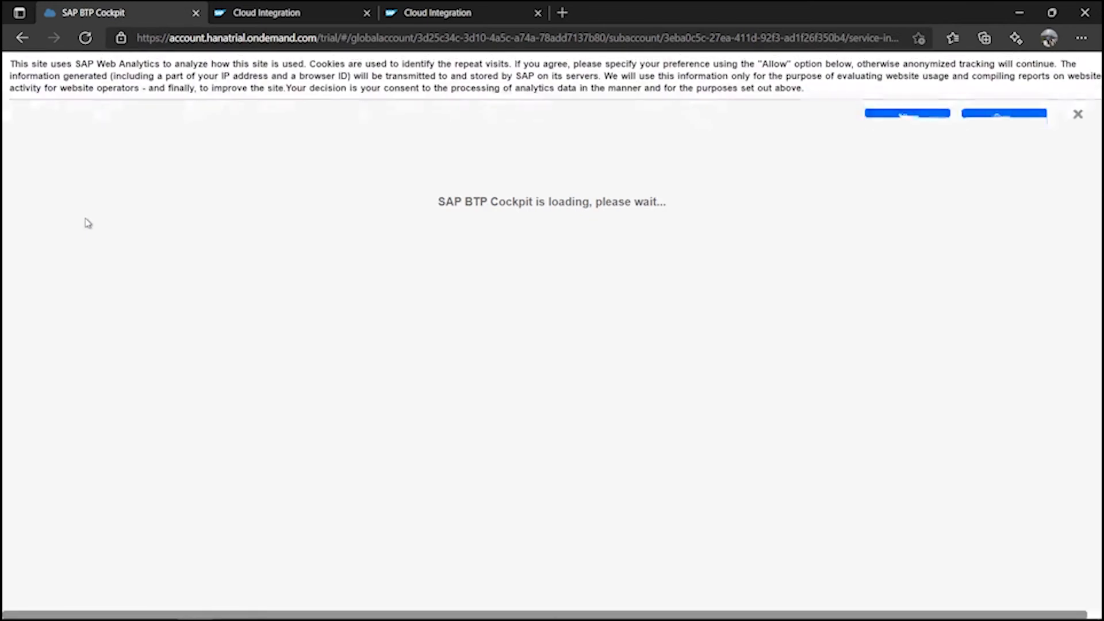
pyautogui.click(1078, 116)
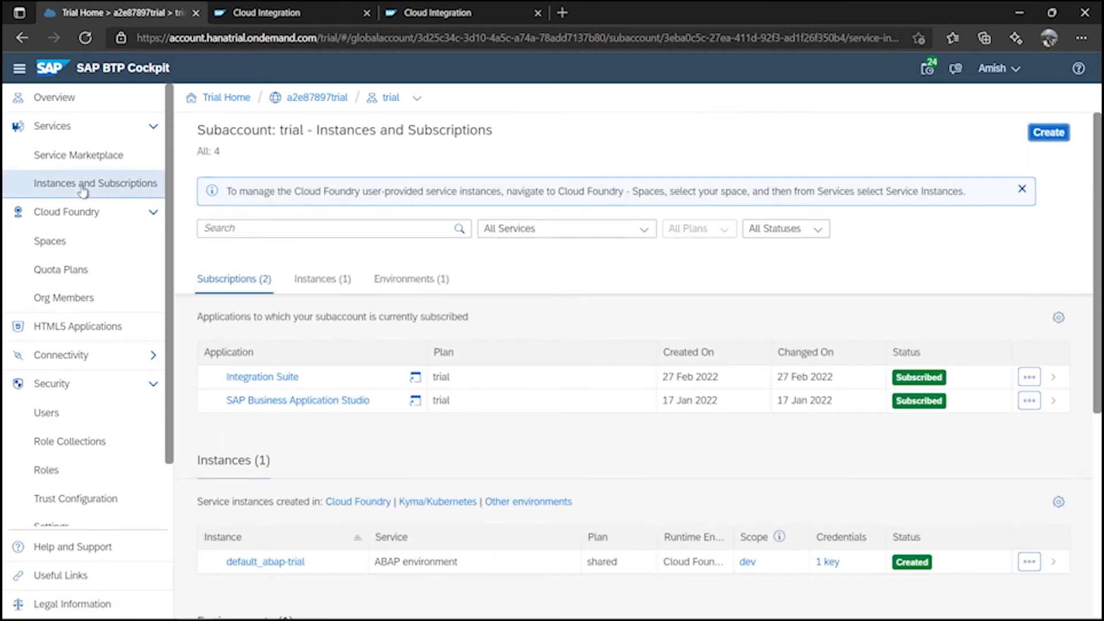
pyautogui.click(69, 159)
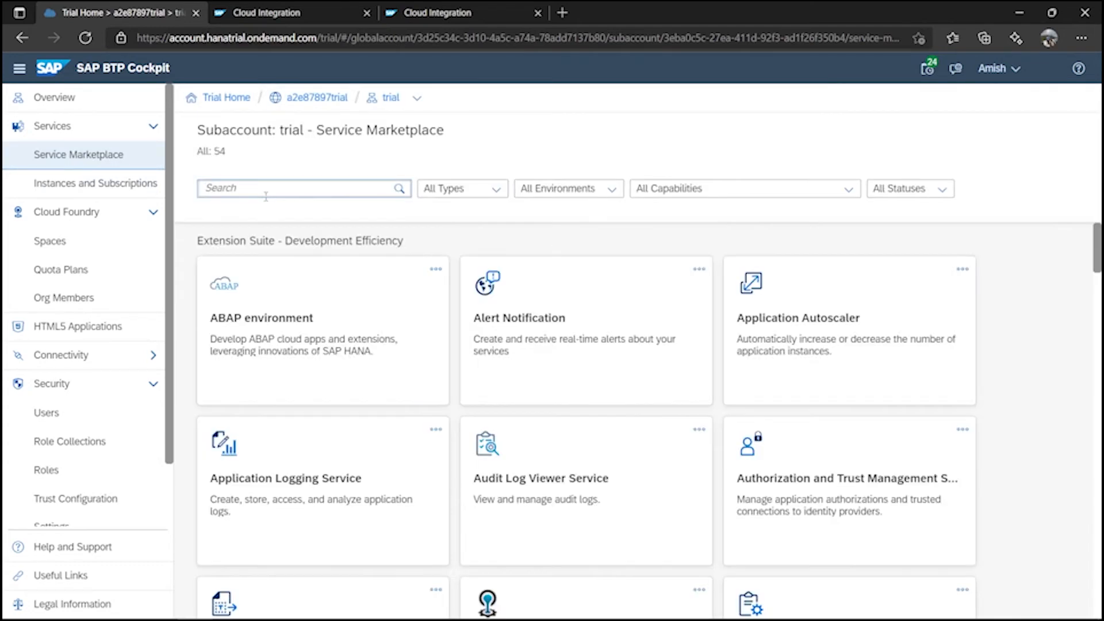
# Search 'proce' in the marketplace, open Process Integration Runtime, and start Create.
pyautogui.write('pro')
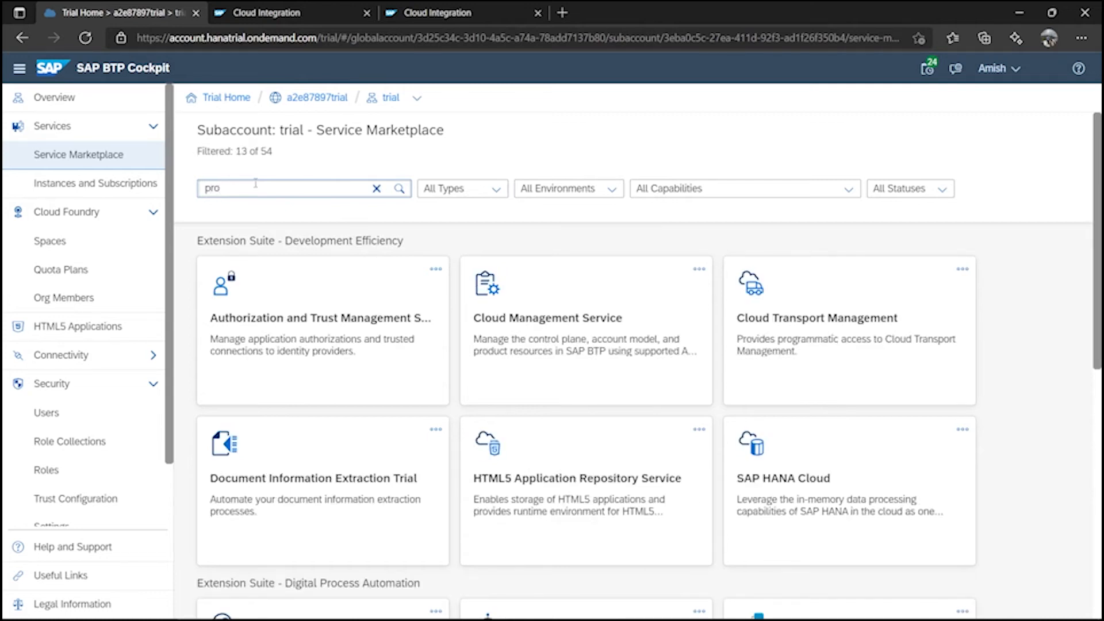
pyautogui.write('ces')
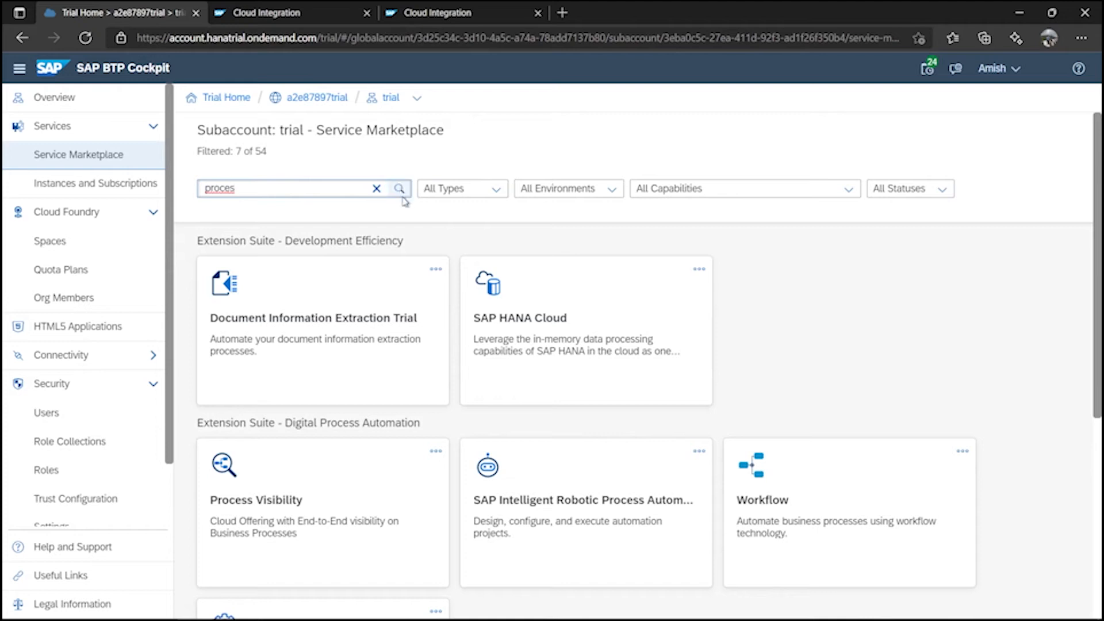
pyautogui.scroll(-6, 740, 374)
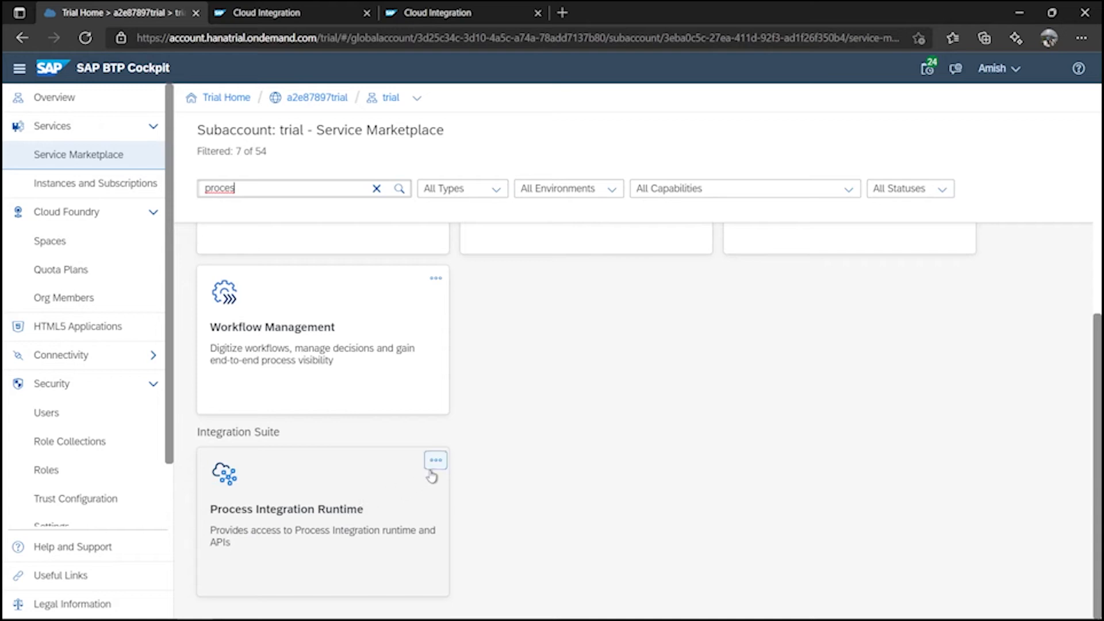
pyautogui.click(341, 487)
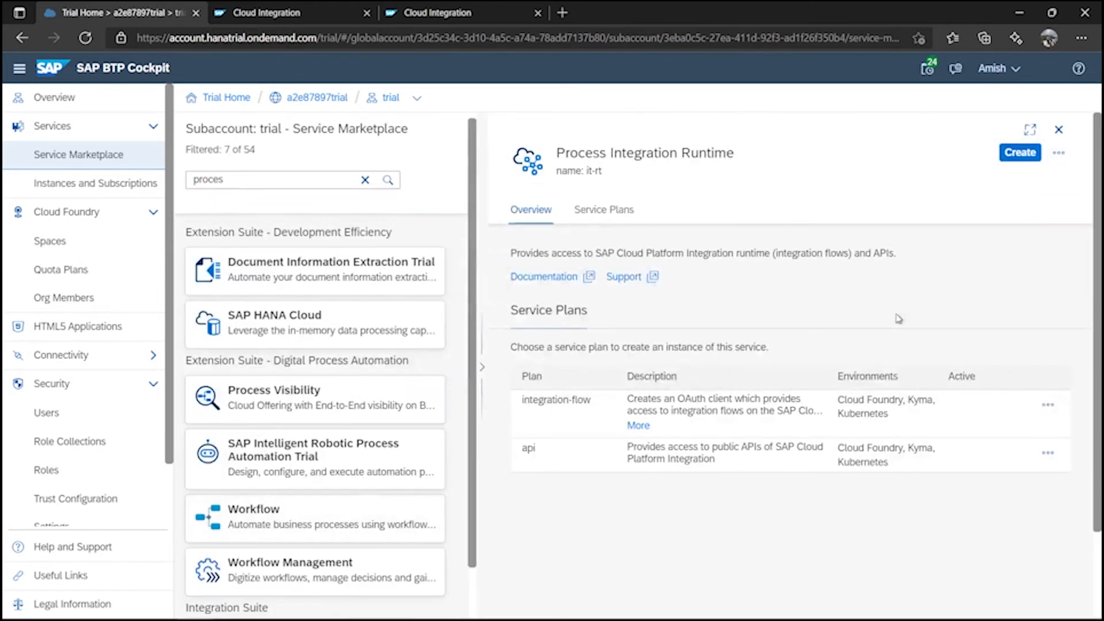
pyautogui.click(1027, 155)
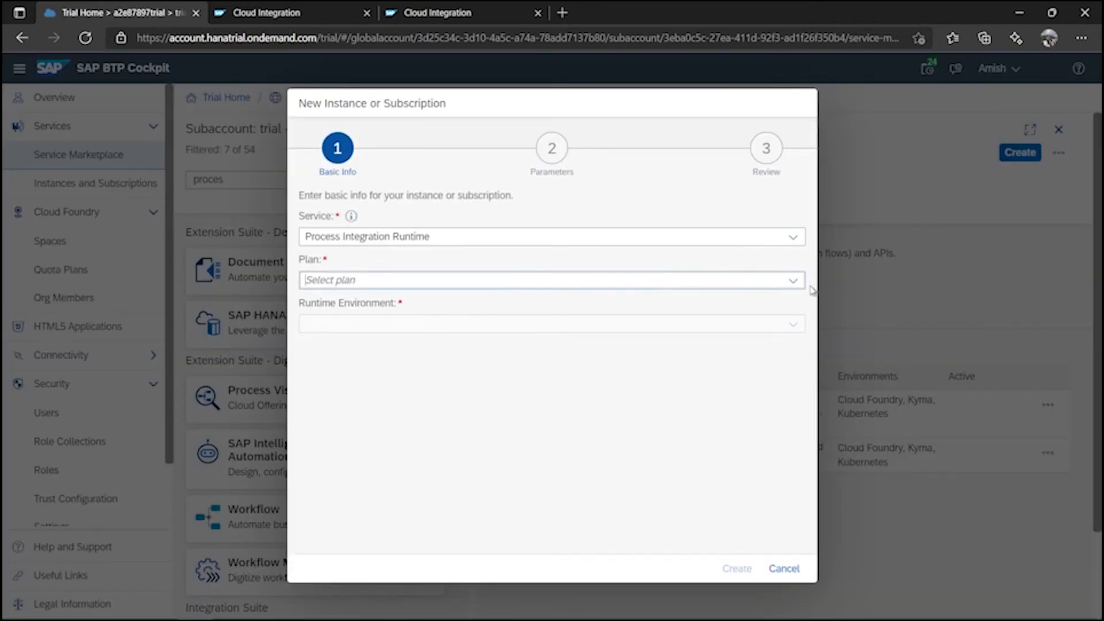
# Choose the integration-flow plan and name the instance ProcessIntegrationRuntime, without spaces.
pyautogui.click(794, 280)
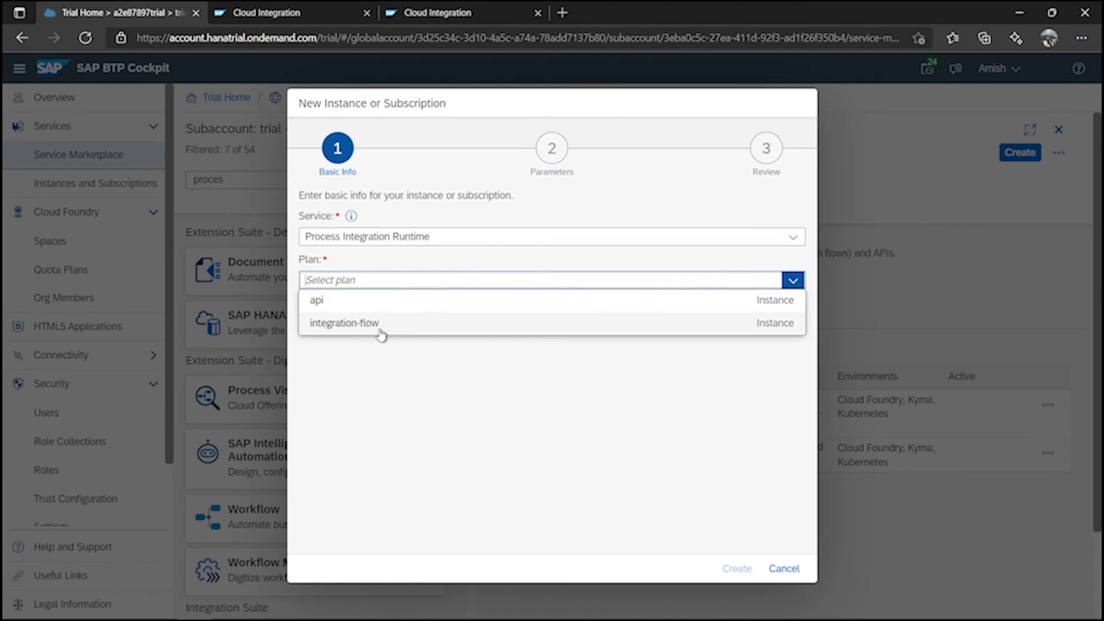
pyautogui.click(332, 324)
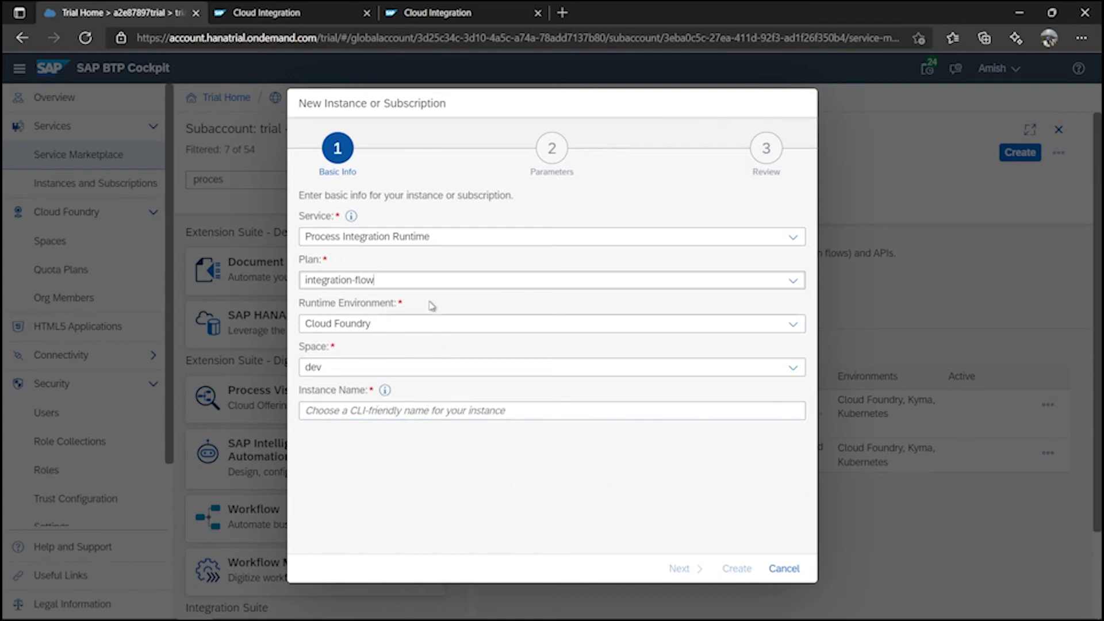
pyautogui.click(436, 240)
pyautogui.hotkey('ctrl', 'c')
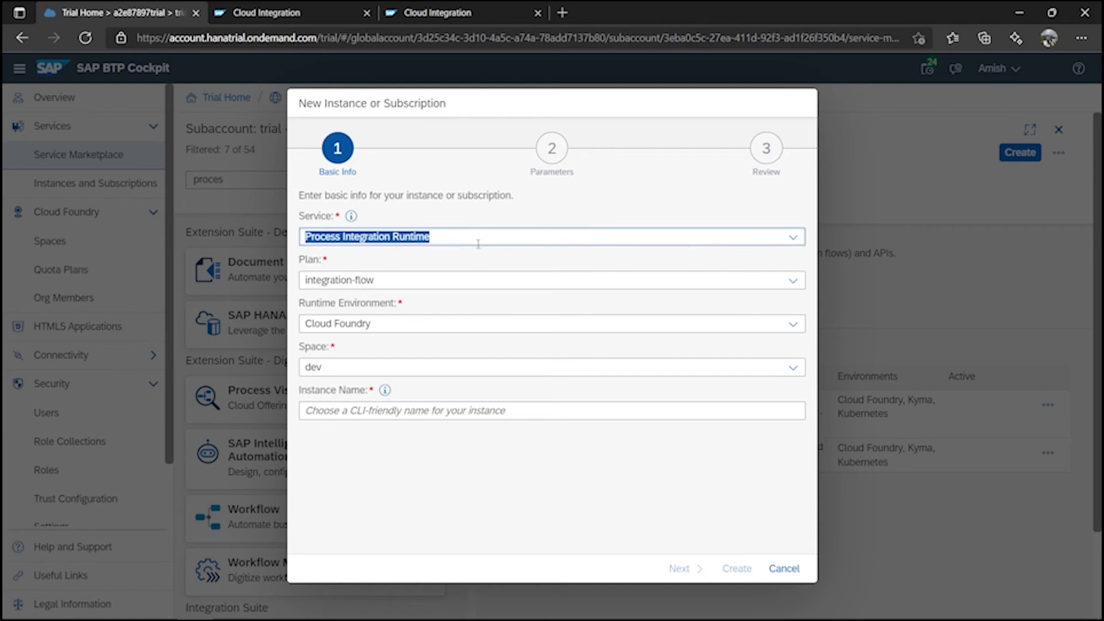
pyautogui.click(396, 412)
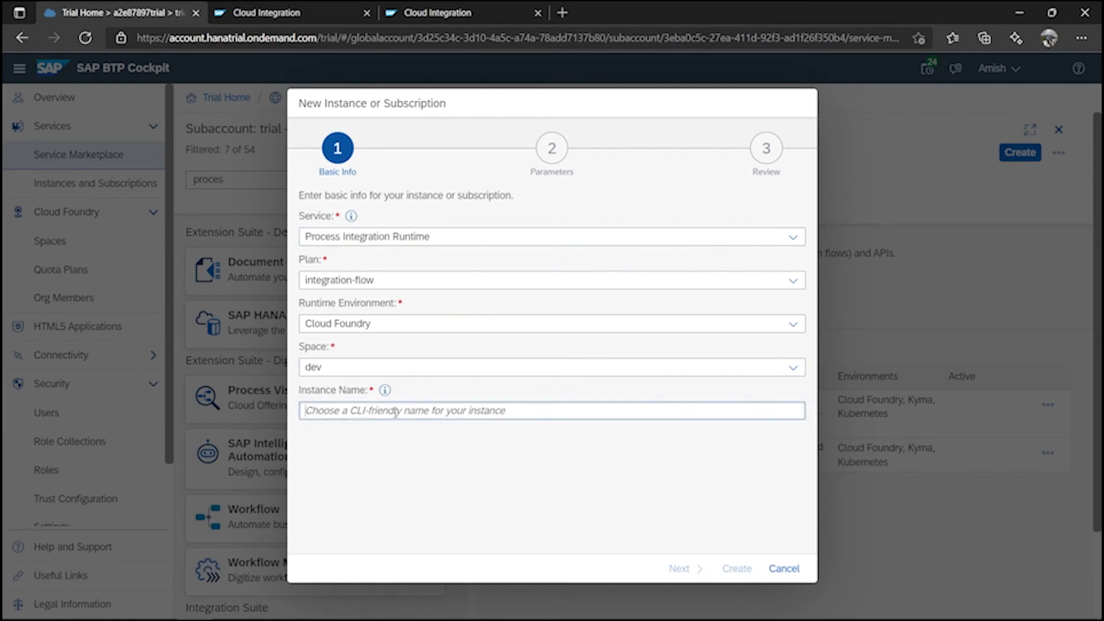
pyautogui.hotkey('ctrl', 'v')
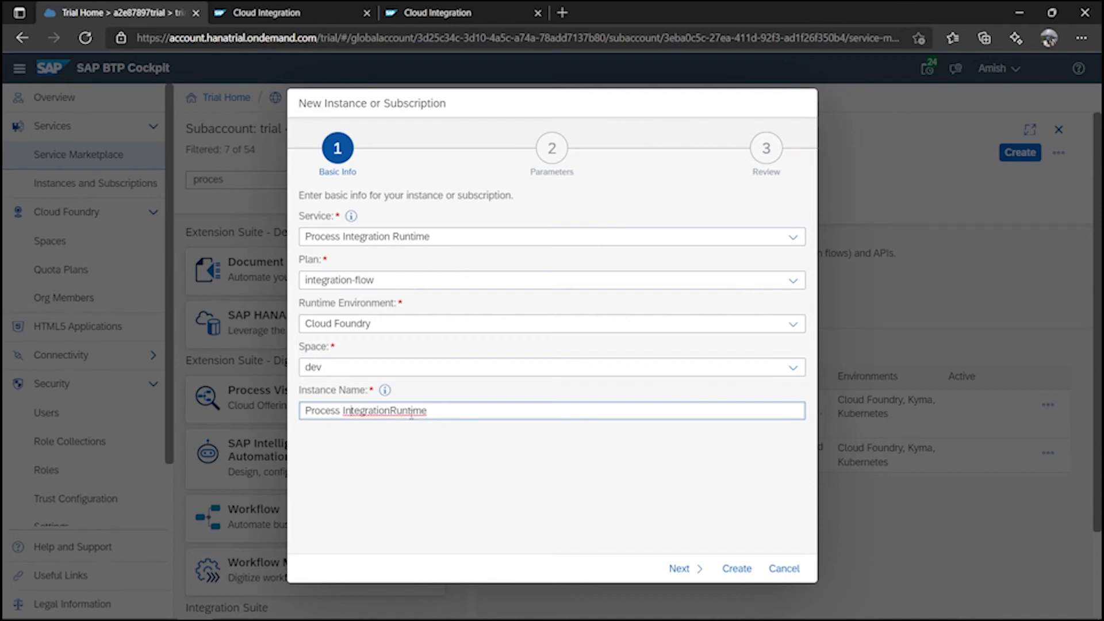
pyautogui.press('BackSpace')
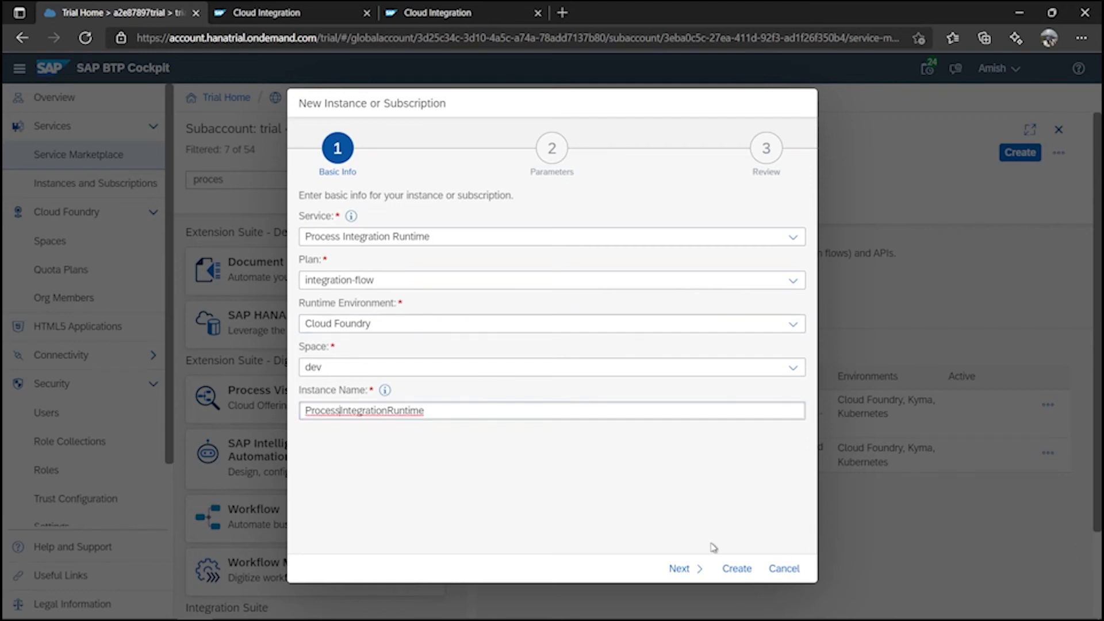
# Review the client_credentials and ESBMessaging.send parameters as JSON and create the instance.
pyautogui.click(679, 568)
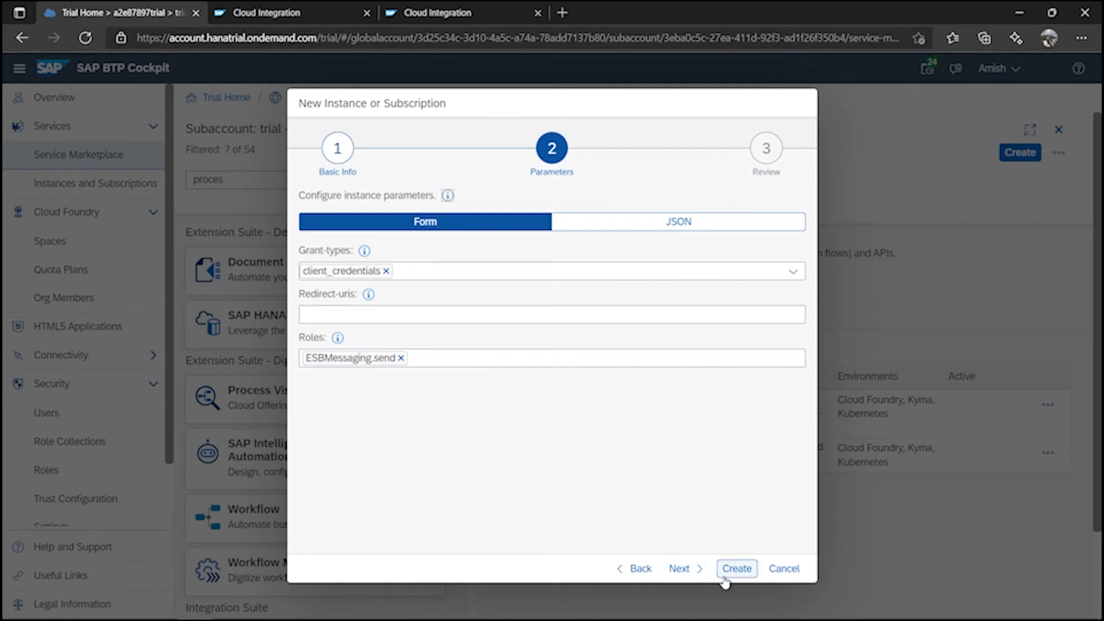
pyautogui.click(703, 222)
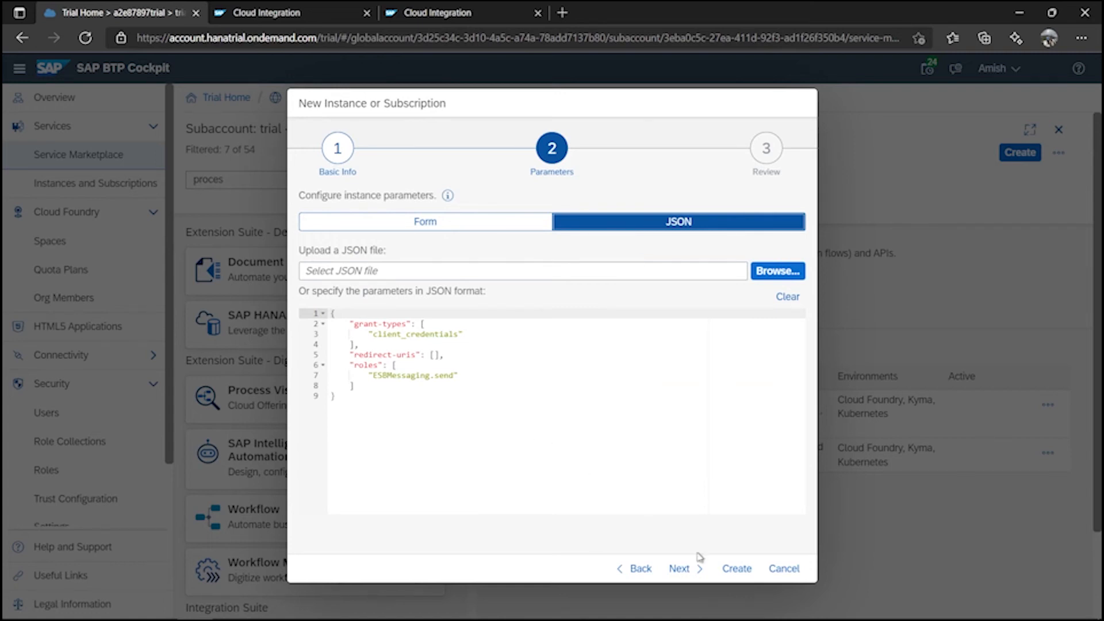
pyautogui.click(737, 568)
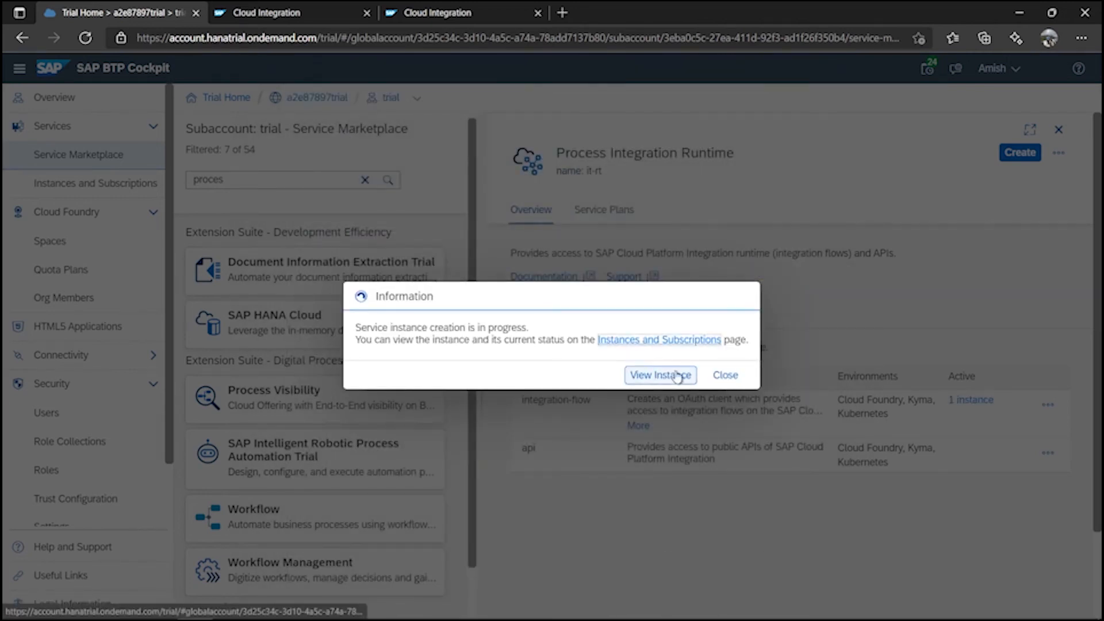
# Open the ProcessIntegrationRuntime instance's Service Keys tab and begin creating a new service key.
pyautogui.click(677, 375)
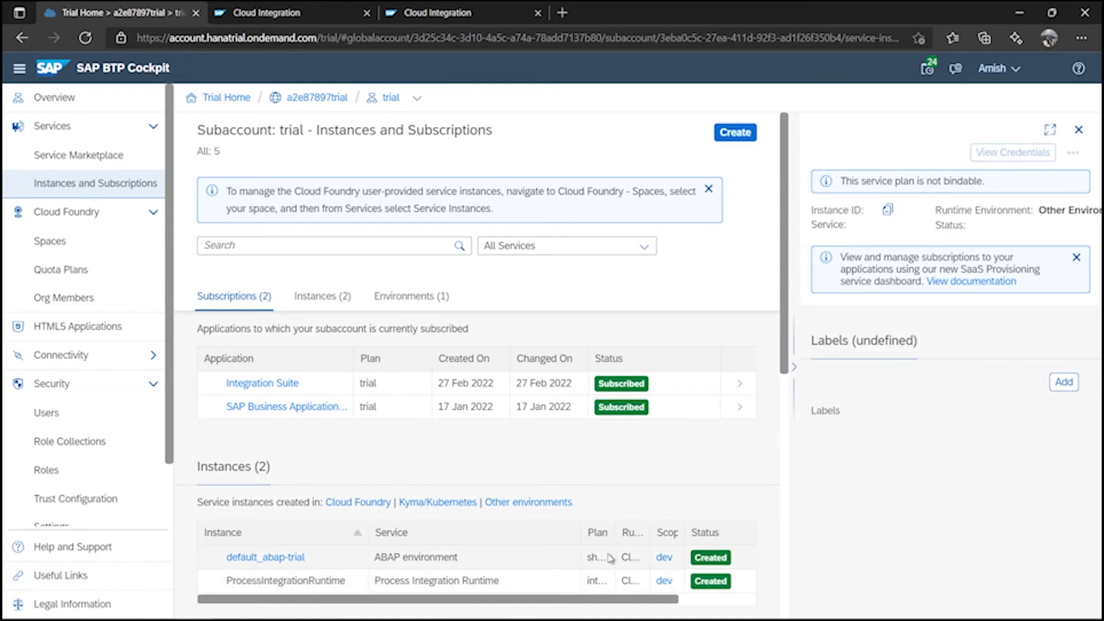
pyautogui.click(282, 581)
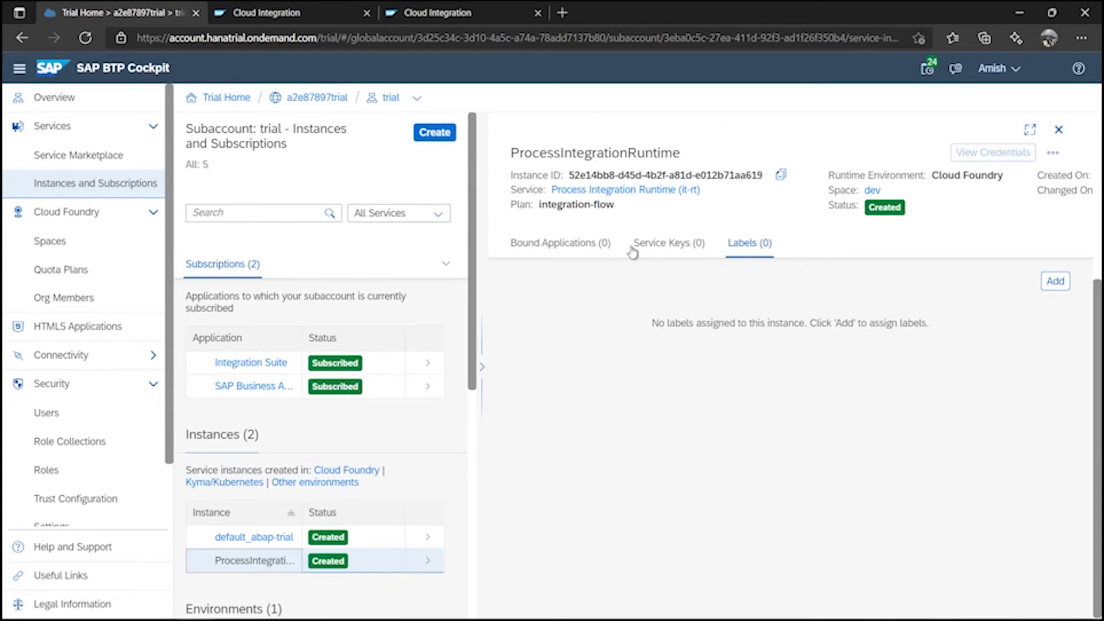
pyautogui.click(662, 252)
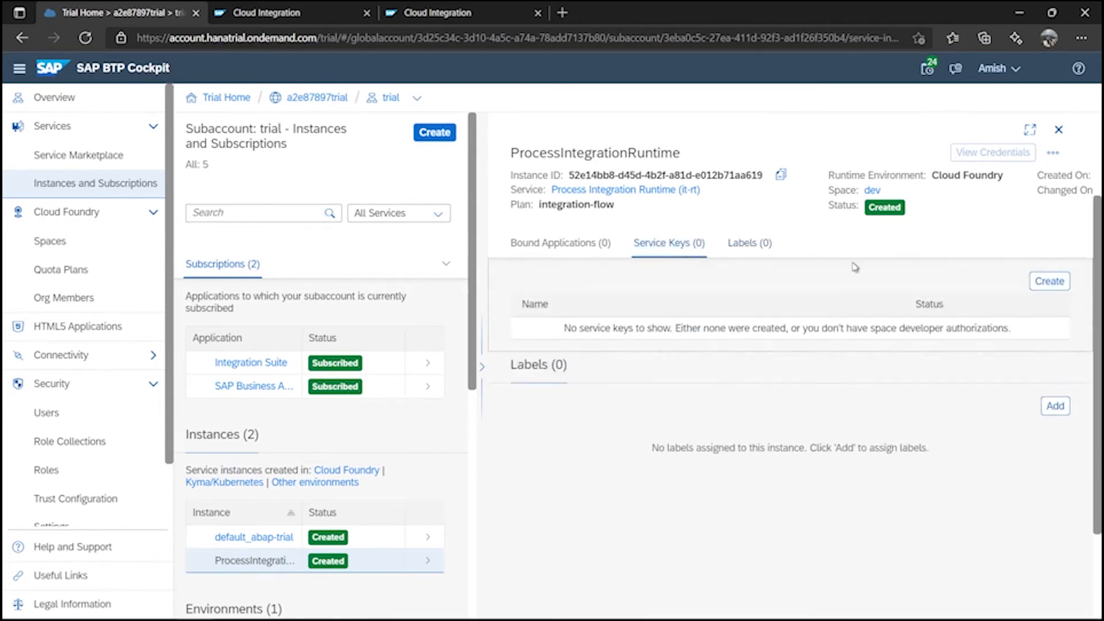
pyautogui.scroll(2, 776, 410)
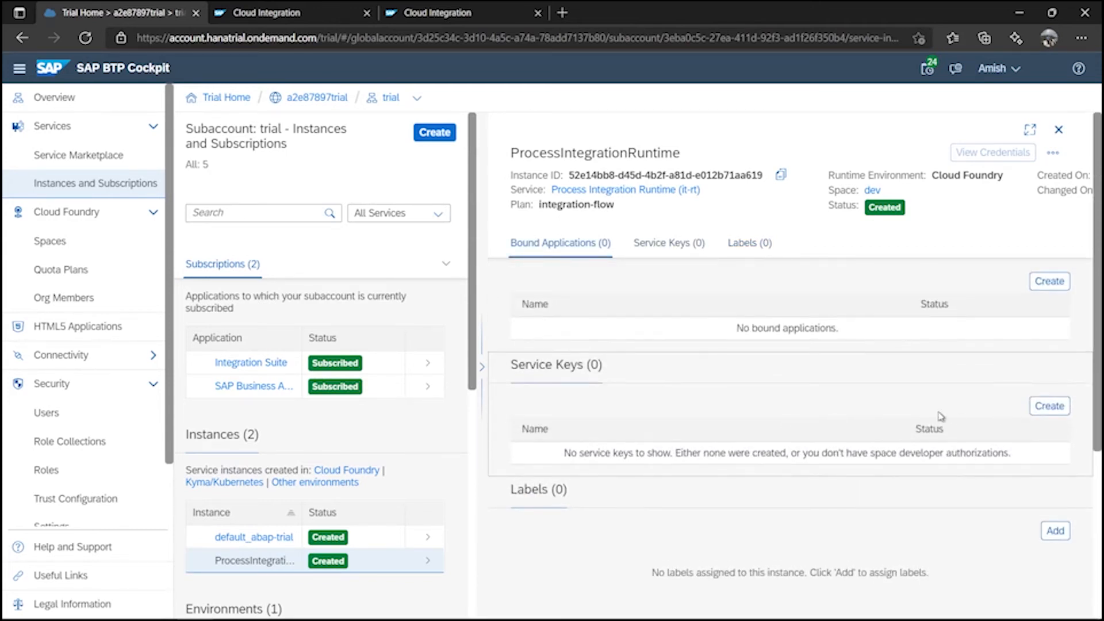
pyautogui.click(1049, 406)
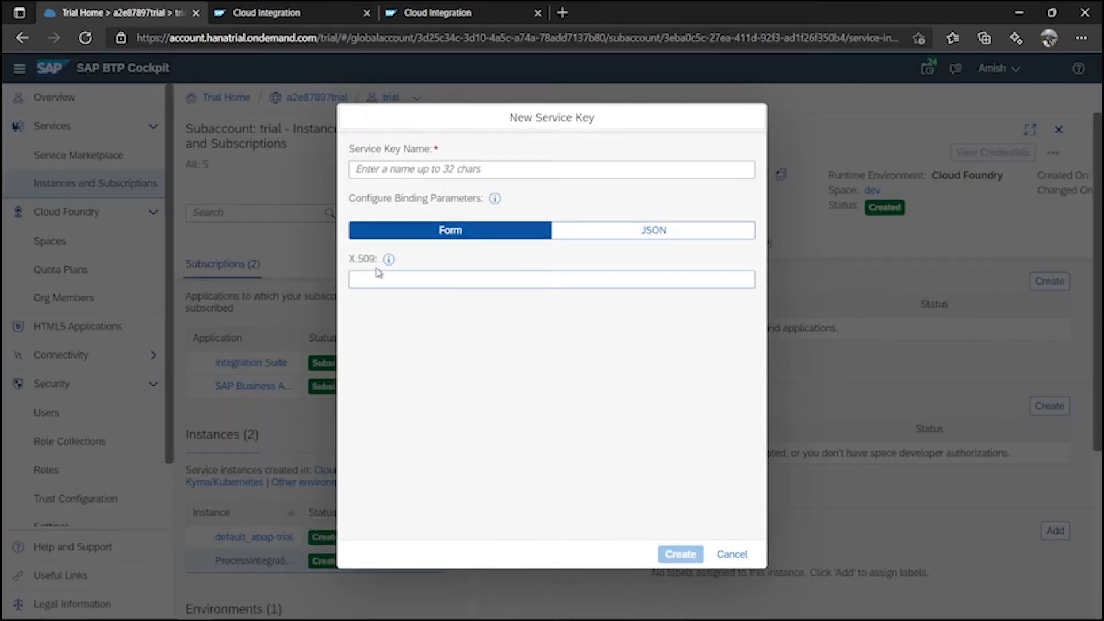
# Create a service key named 'key' and display its OAuth credentials JSON.
pyautogui.click(460, 171)
pyautogui.write('key')
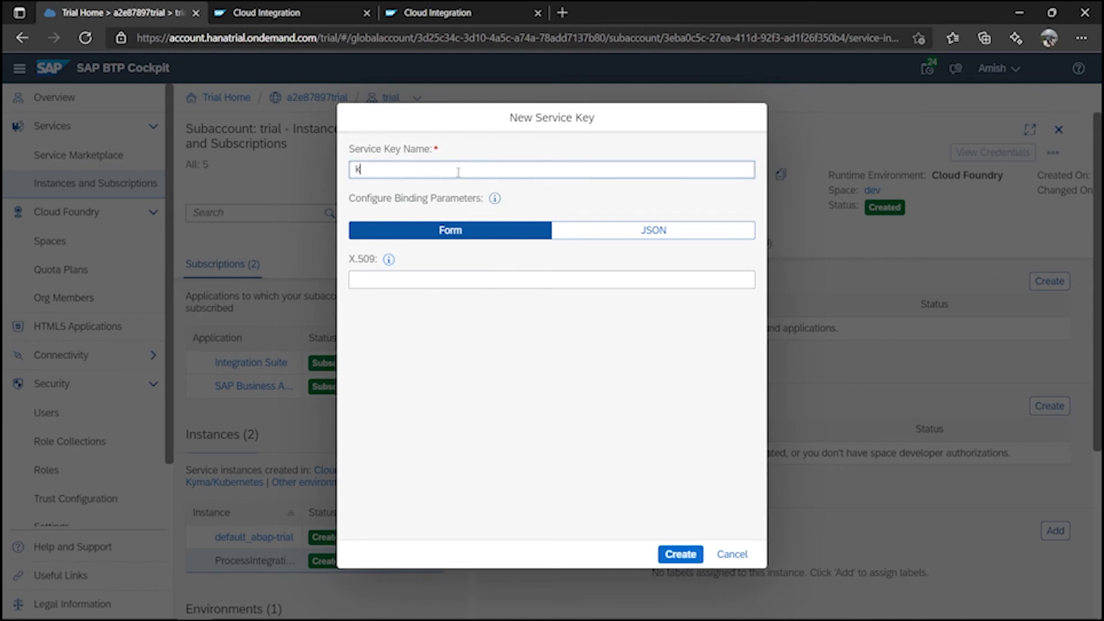
pyautogui.click(684, 554)
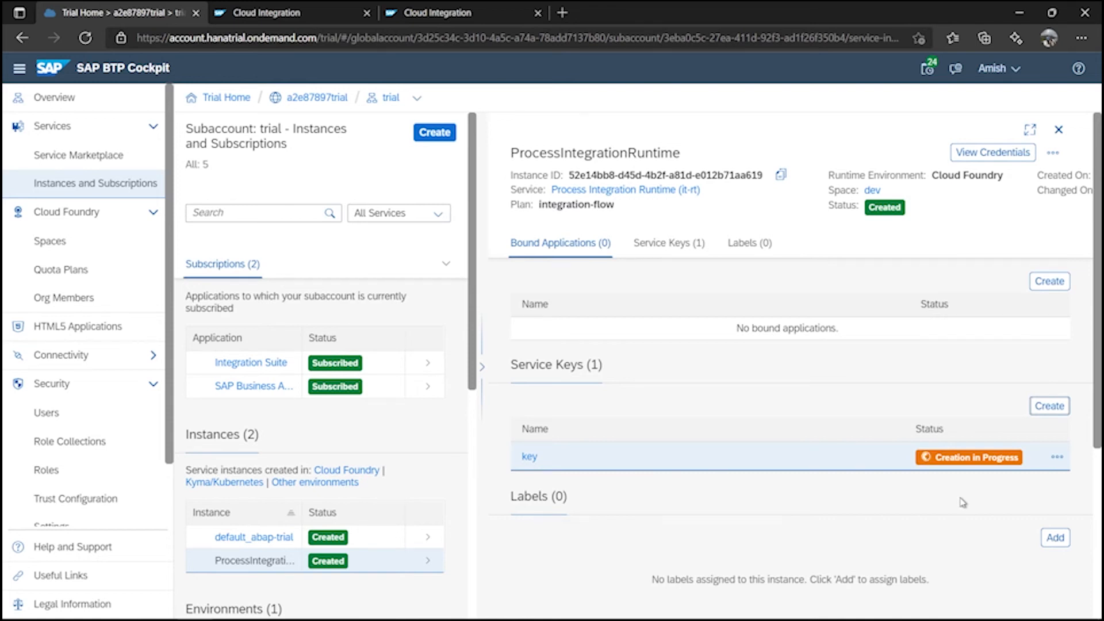
pyautogui.click(528, 457)
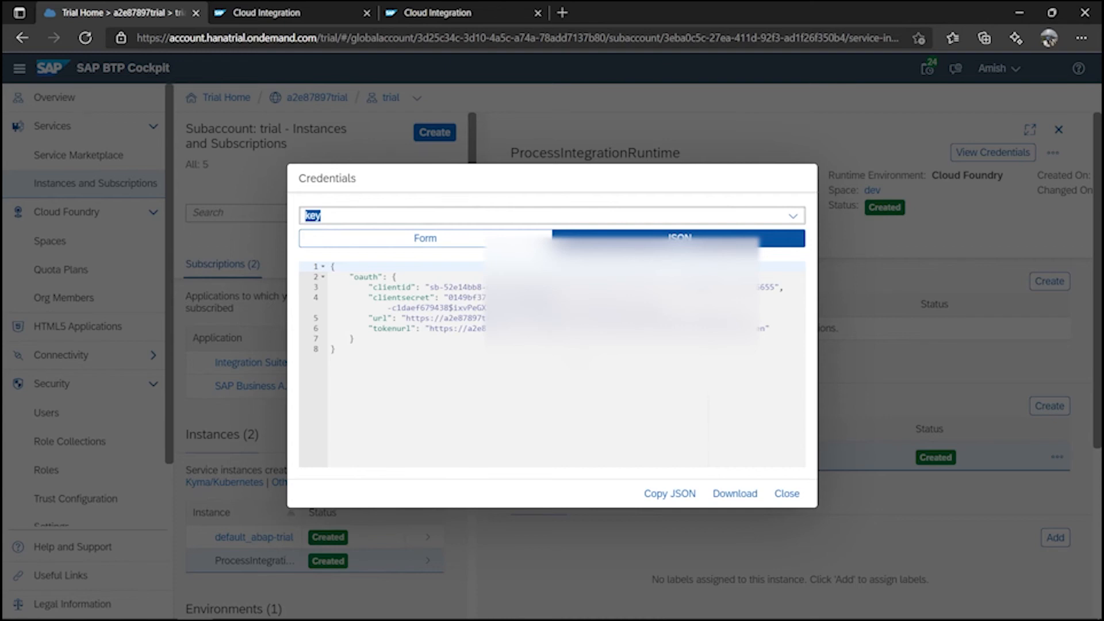
# Switch the Postman request's authorization type to OAuth 2.0.
pyautogui.click(585, 612)
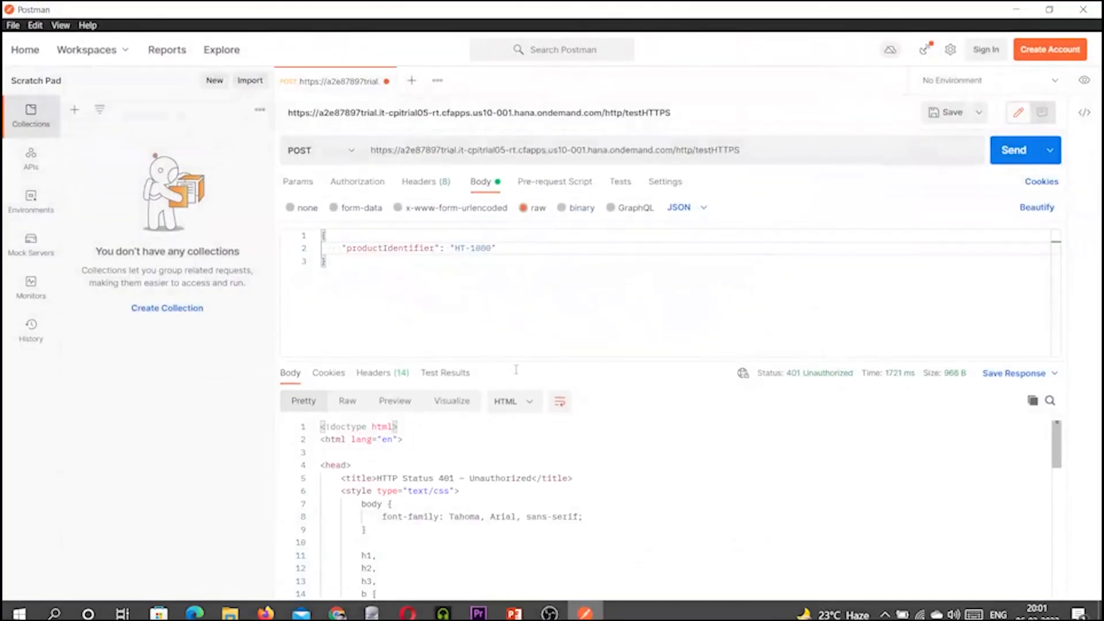
pyautogui.click(354, 184)
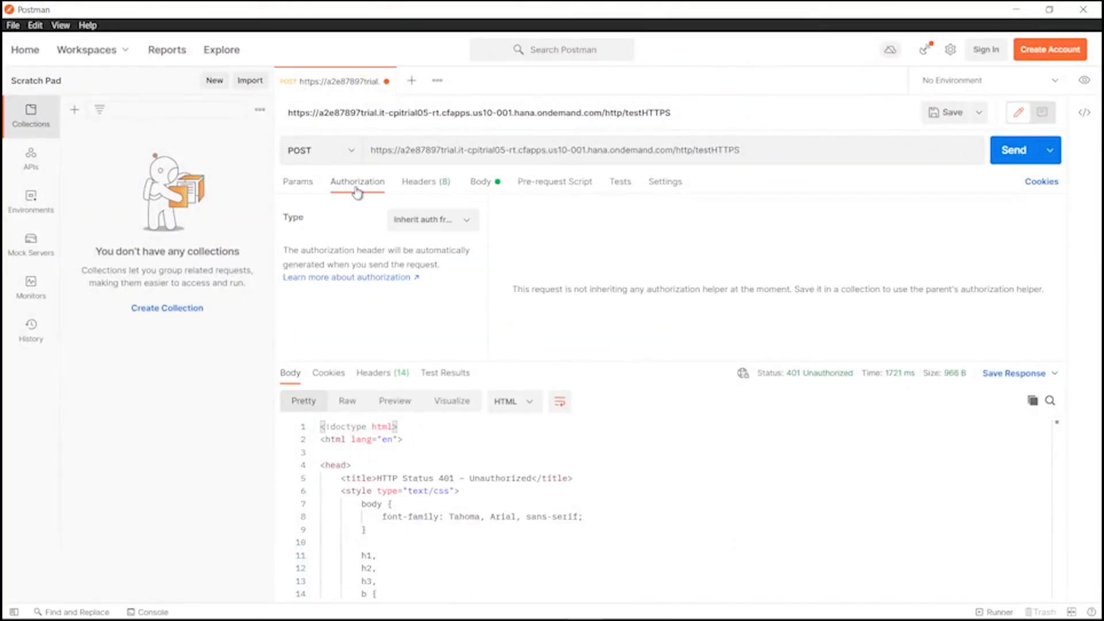
pyautogui.click(455, 223)
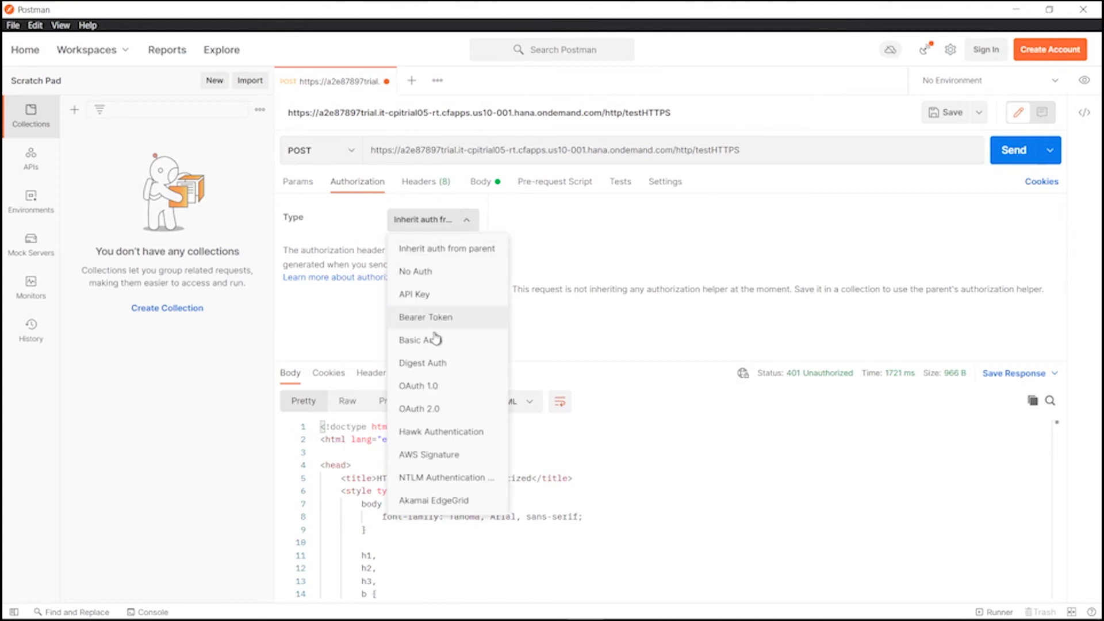
pyautogui.click(427, 411)
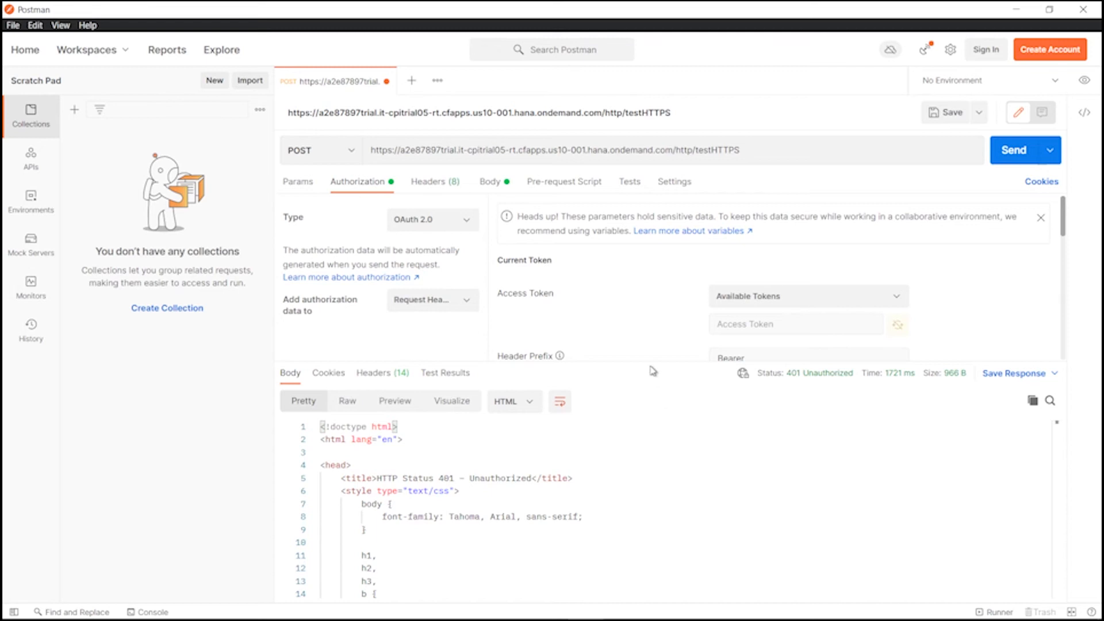
pyautogui.moveTo(650, 360); pyautogui.dragTo(651, 537)
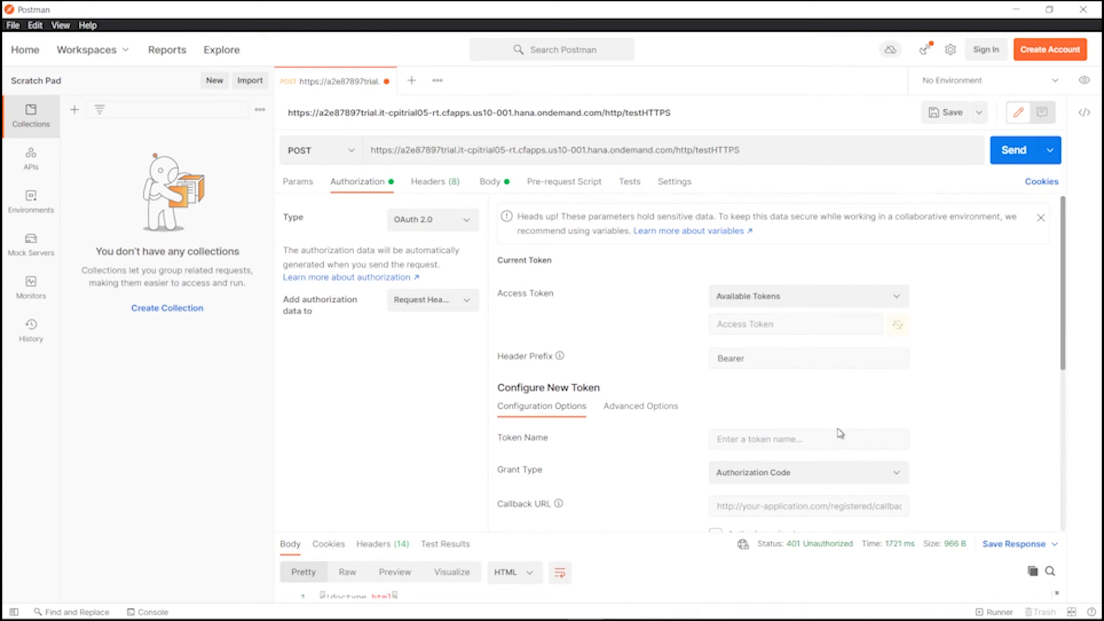
# Name the new token t1 and choose the Client Credentials grant type.
pyautogui.click(832, 448)
pyautogui.write('t1')
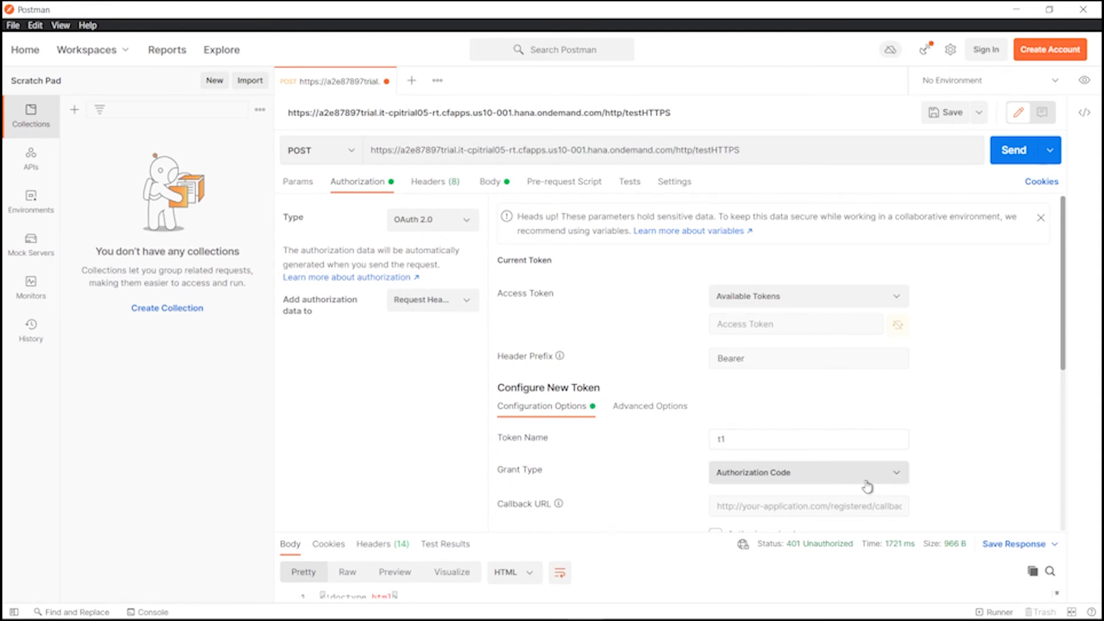
pyautogui.click(804, 481)
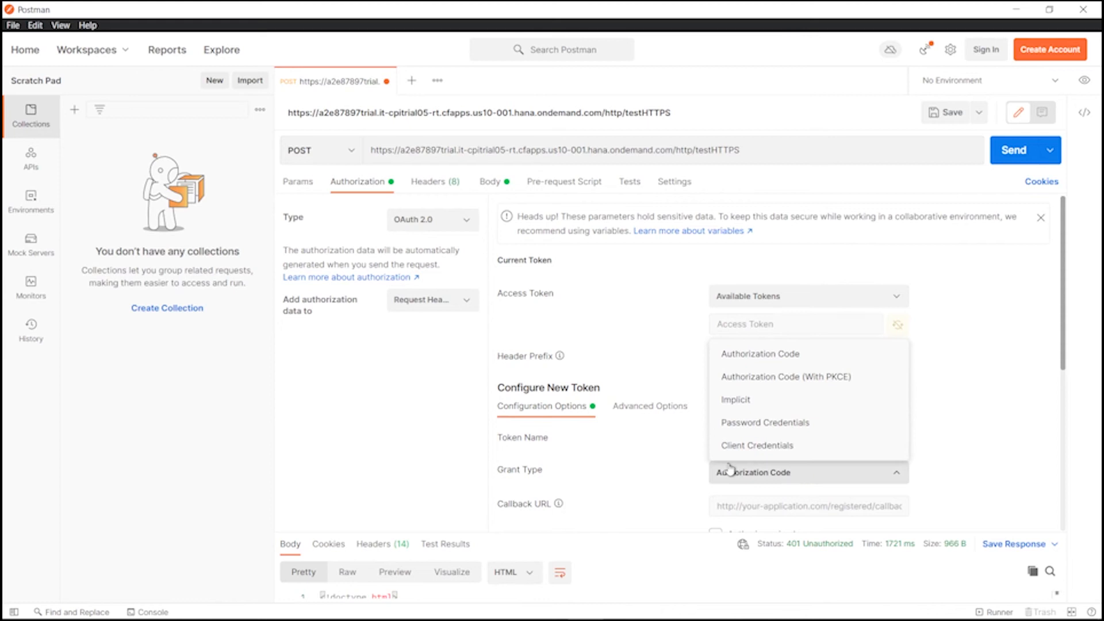
pyautogui.click(762, 447)
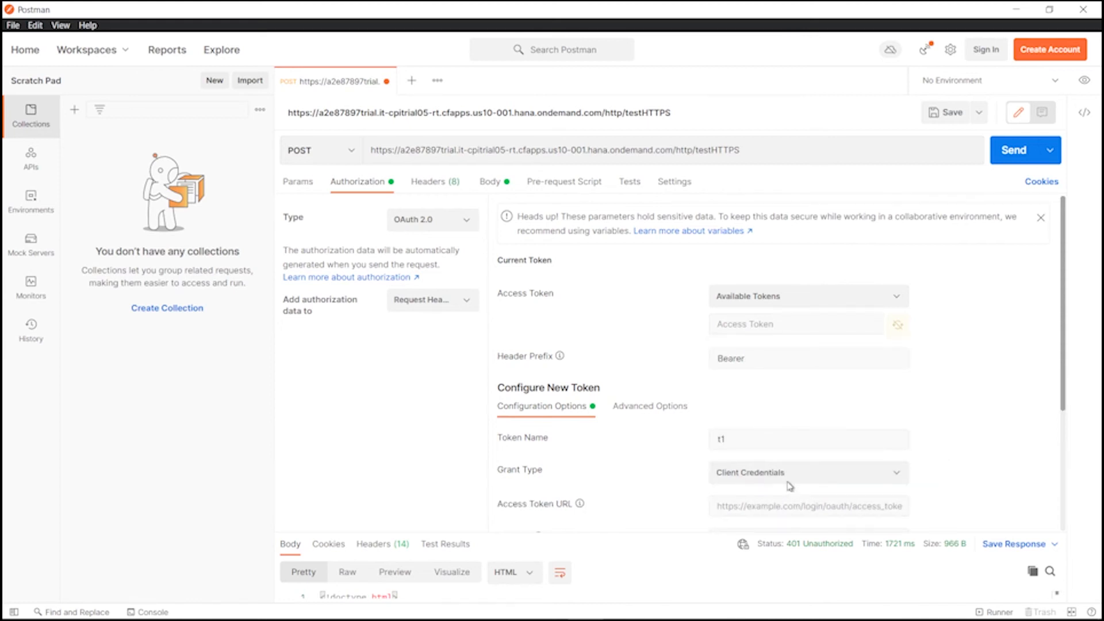
pyautogui.scroll(-3, 966, 406)
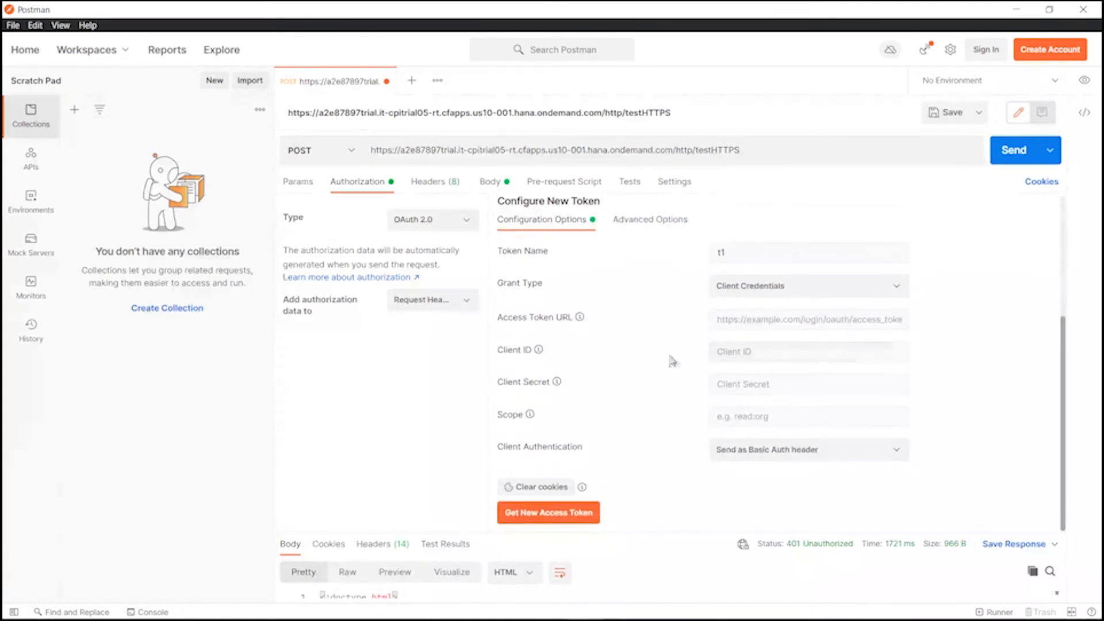
pyautogui.moveTo(524, 614)
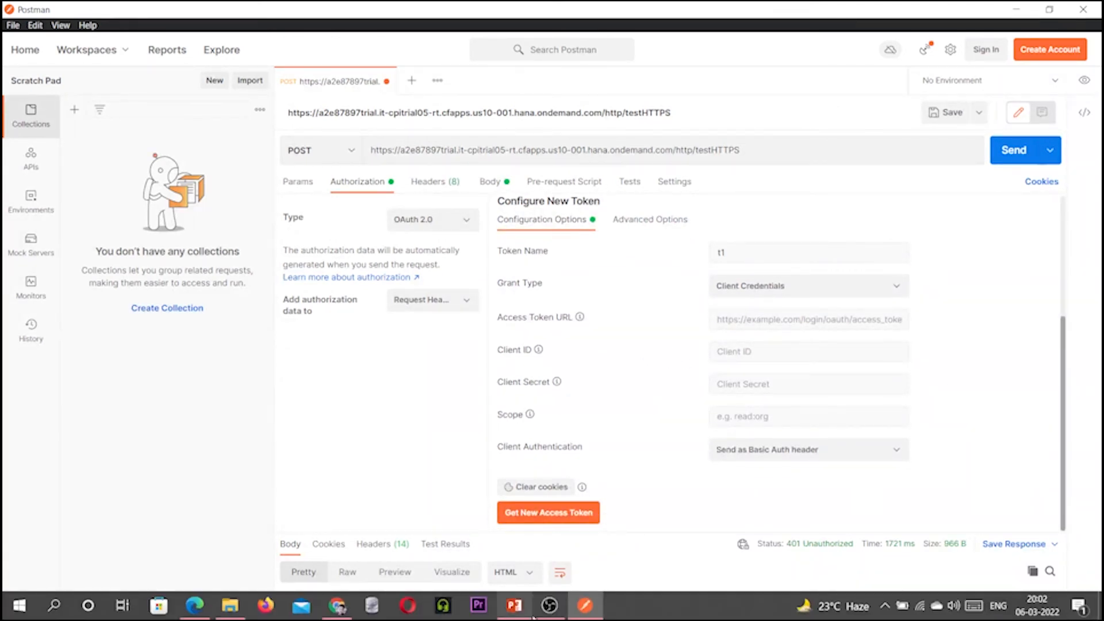
pyautogui.click(196, 605)
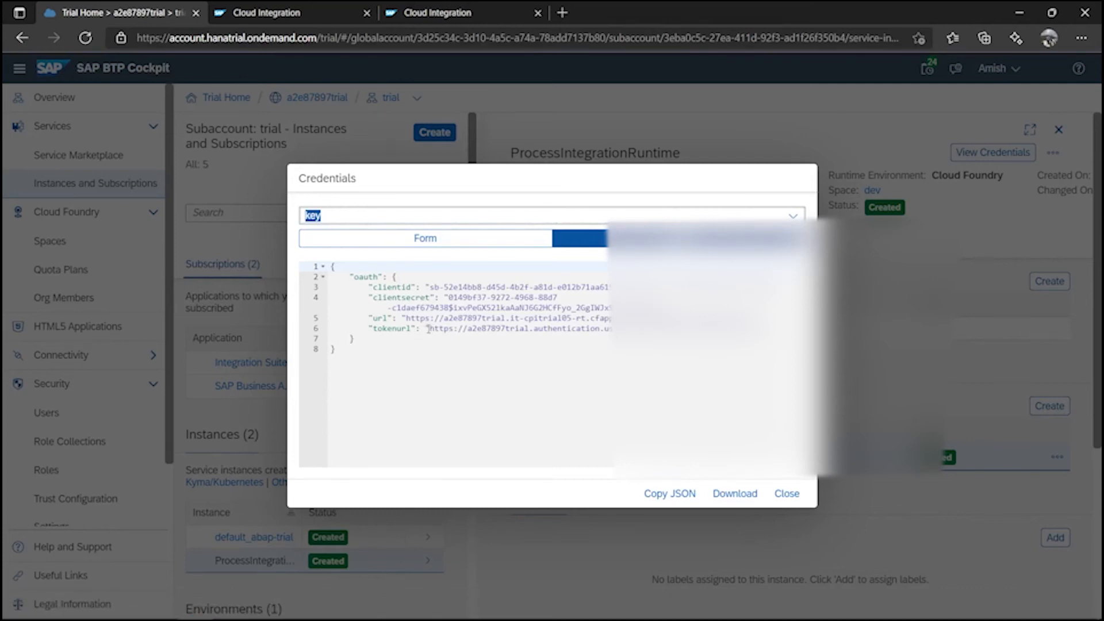
# Copy the service key's tokenurl into Postman's Access Token URL field.
pyautogui.moveTo(428, 328); pyautogui.dragTo(770, 329)
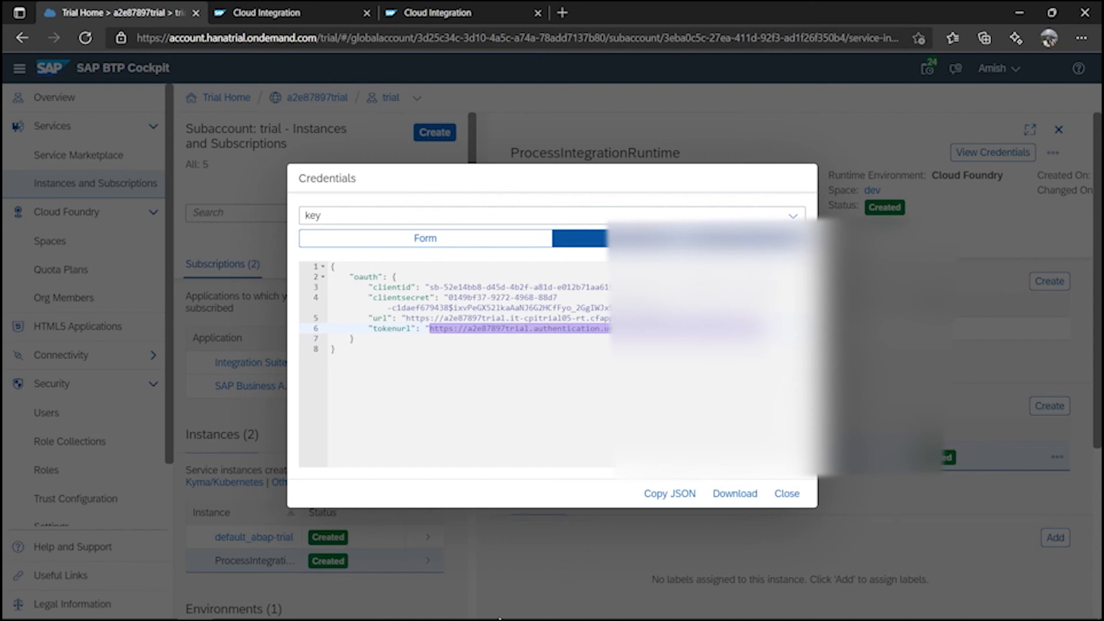
pyautogui.click(586, 613)
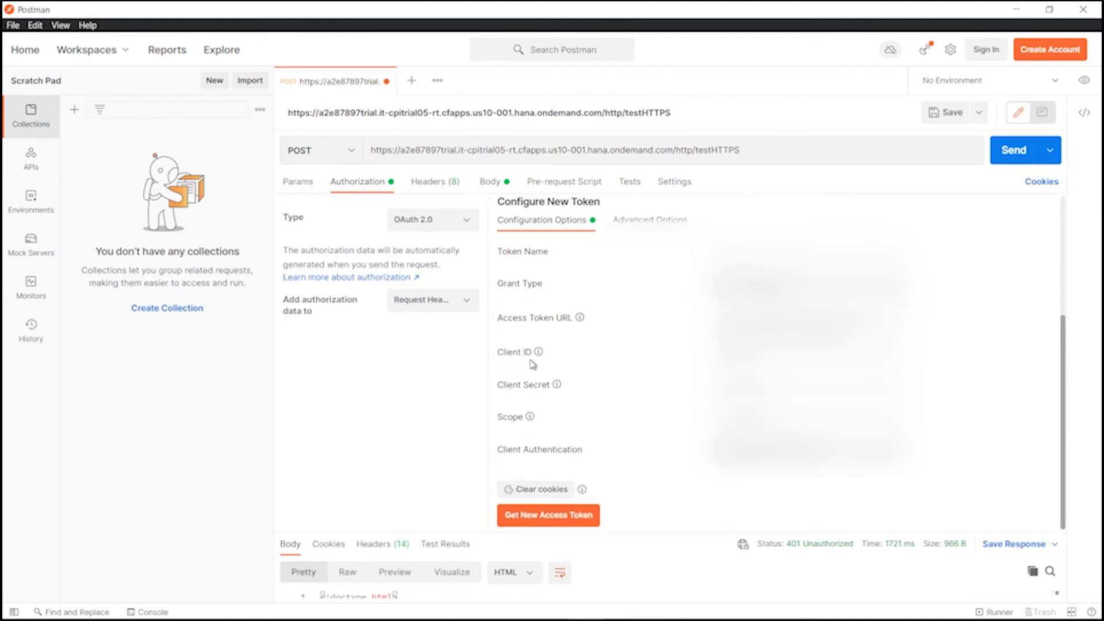
pyautogui.moveTo(537, 356)
pyautogui.moveTo(580, 618)
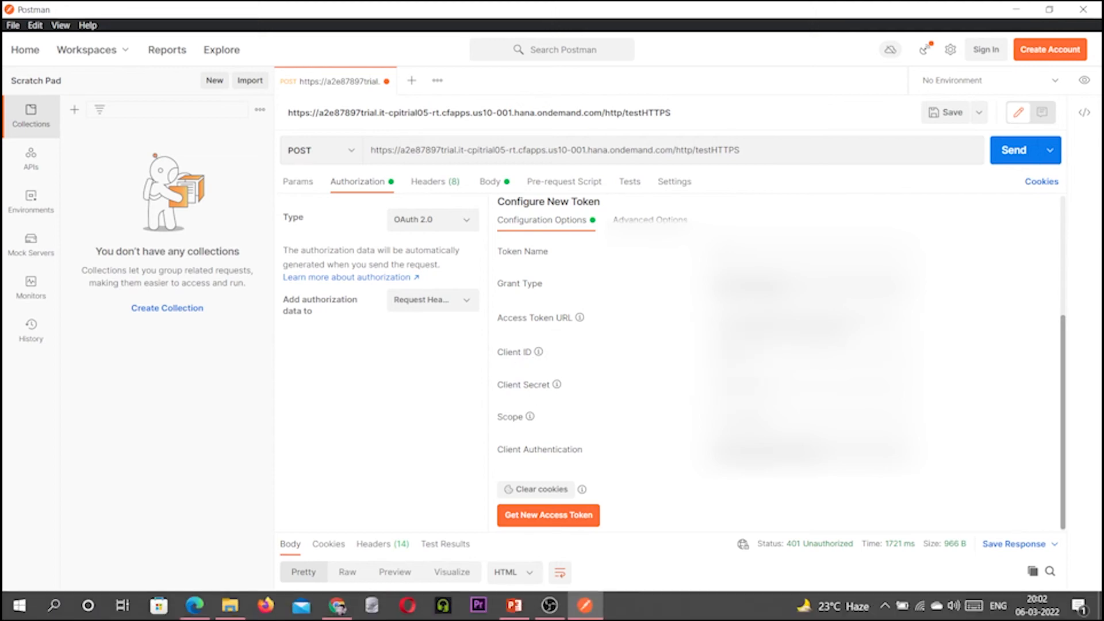
pyautogui.click(194, 605)
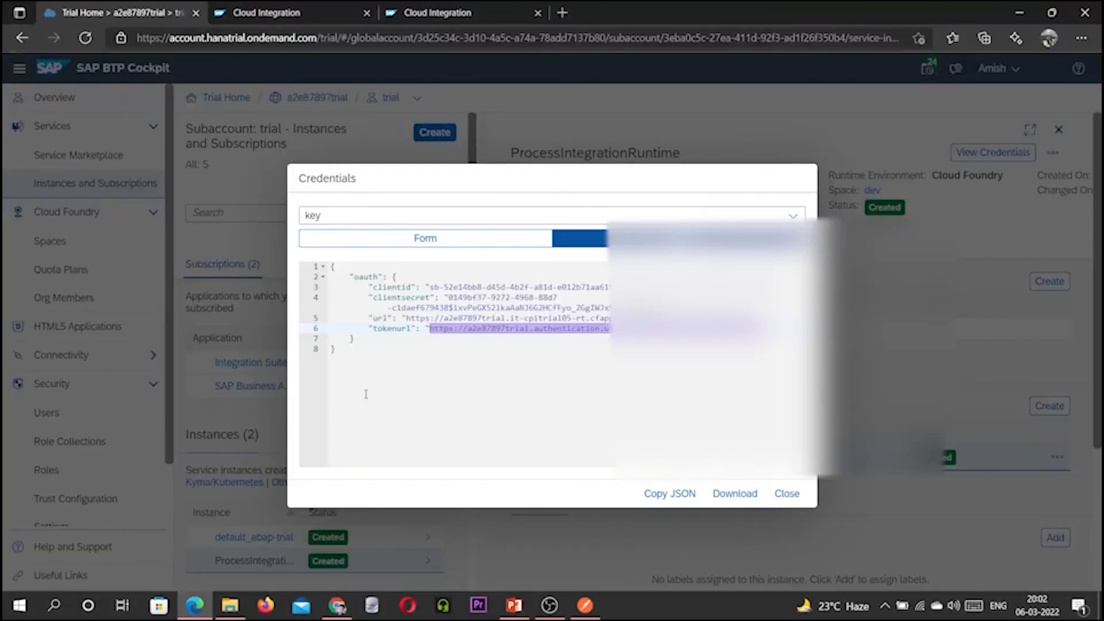
# Copy the clientid value and paste it into Postman's Client ID field.
pyautogui.moveTo(430, 287); pyautogui.dragTo(760, 287)
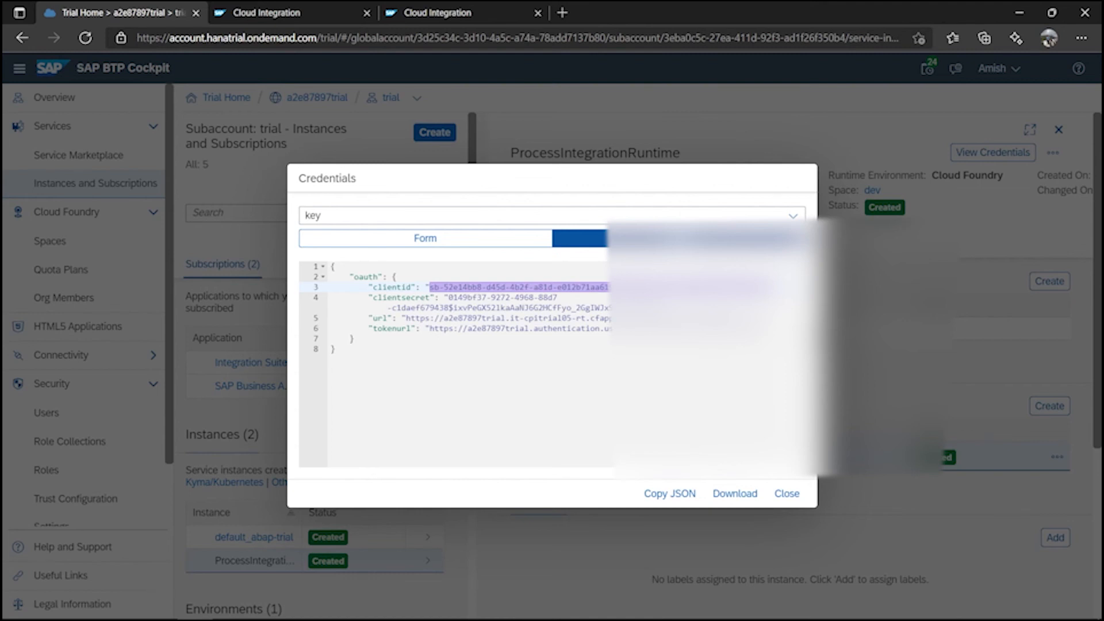
pyautogui.click(434, 274)
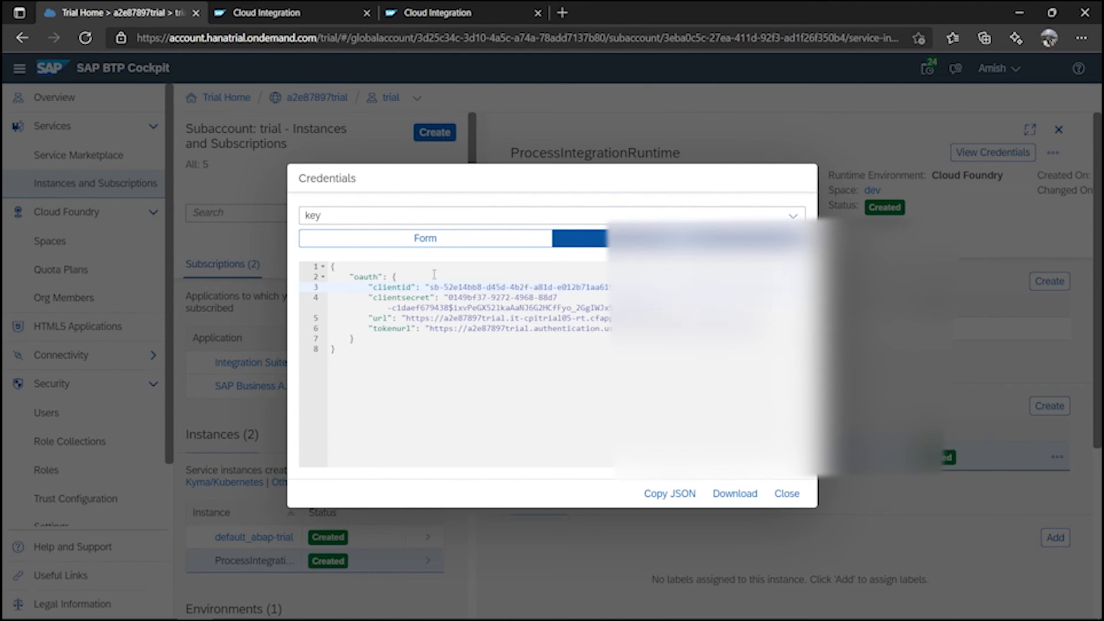
pyautogui.moveTo(432, 287); pyautogui.dragTo(739, 288)
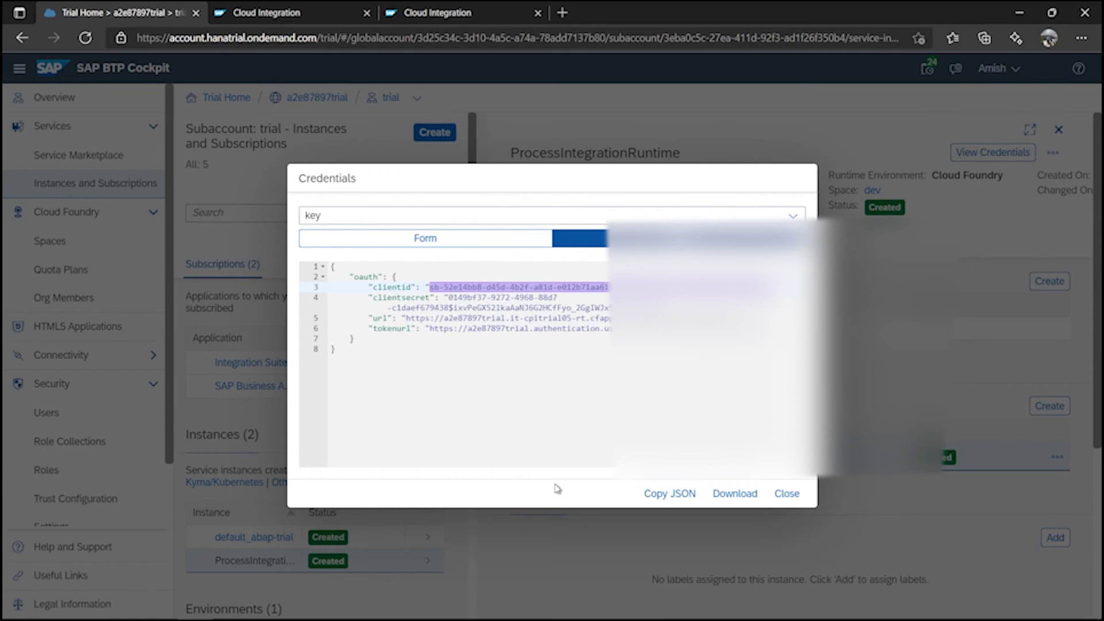
pyautogui.moveTo(495, 614)
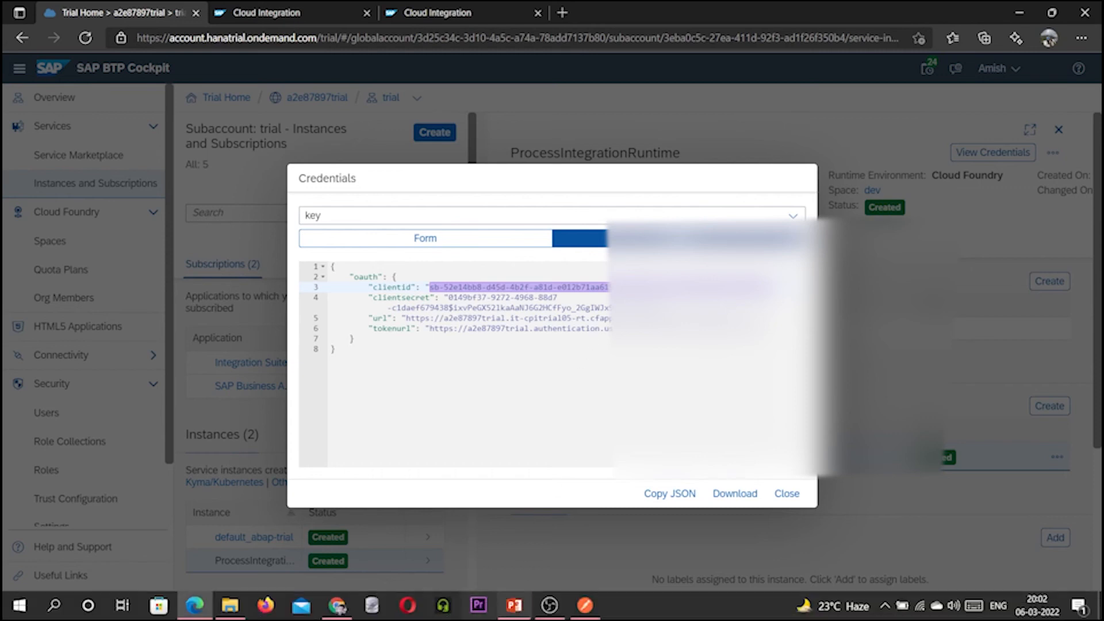
pyautogui.click(585, 605)
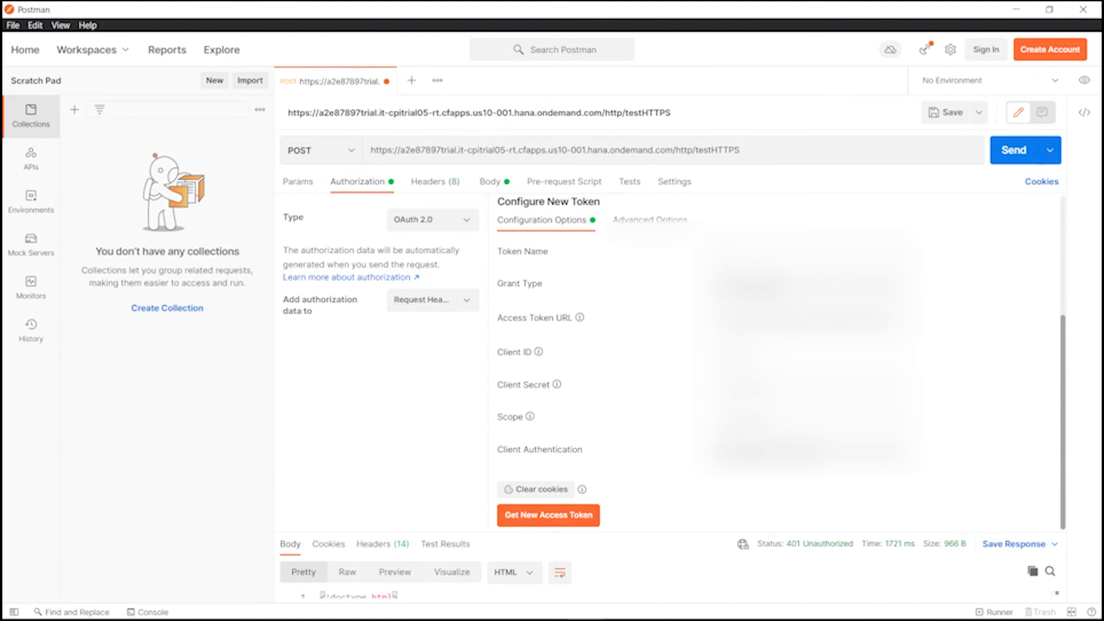
pyautogui.hotkey('ctrl', 'v')
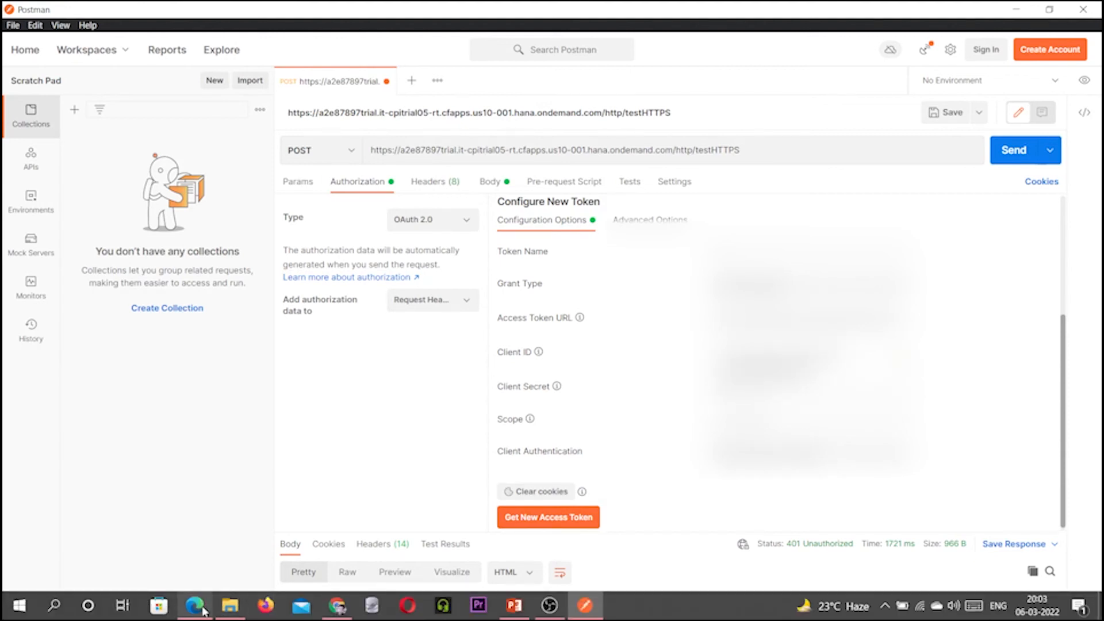
# Copy the clientsecret value and paste it into Postman's Client Secret field.
pyautogui.click(202, 611)
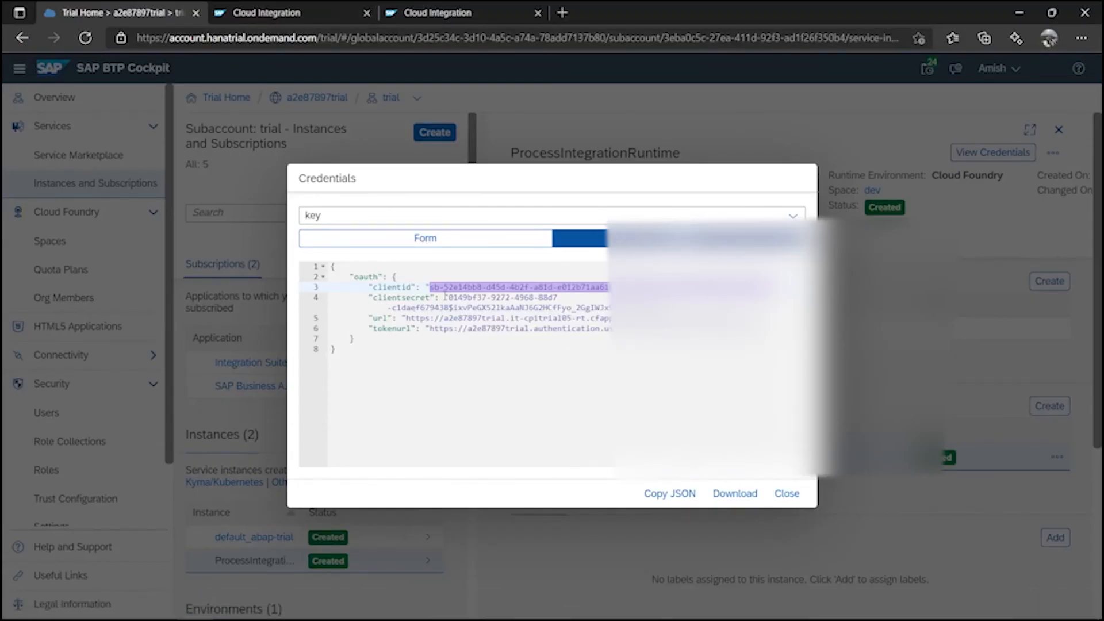
pyautogui.moveTo(447, 297); pyautogui.dragTo(556, 301)
pyautogui.click(562, 303)
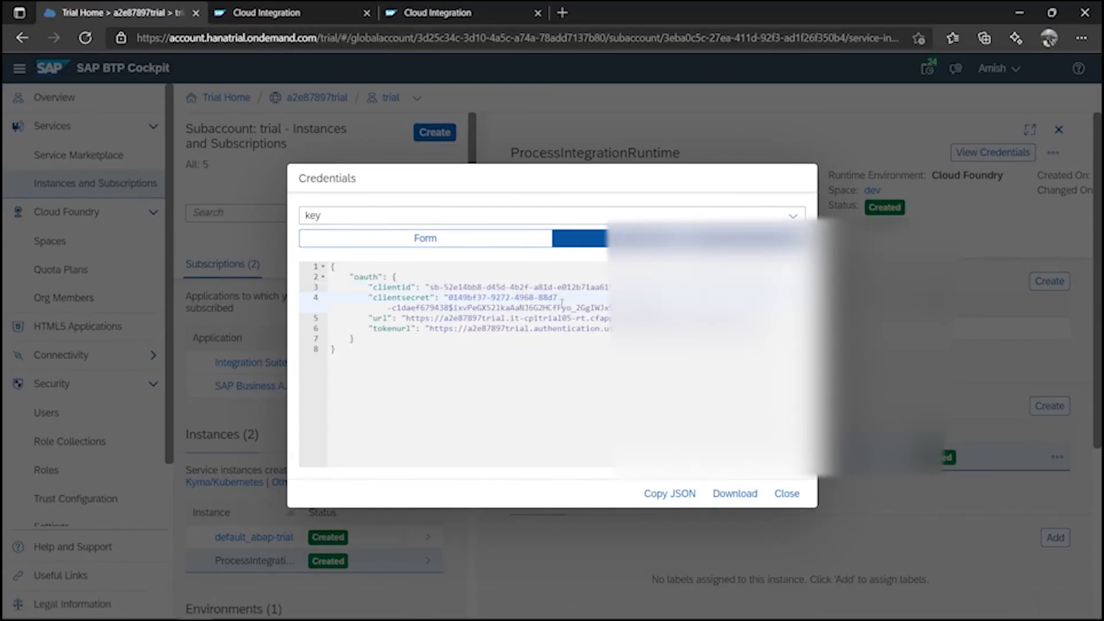
pyautogui.moveTo(451, 297); pyautogui.dragTo(662, 308)
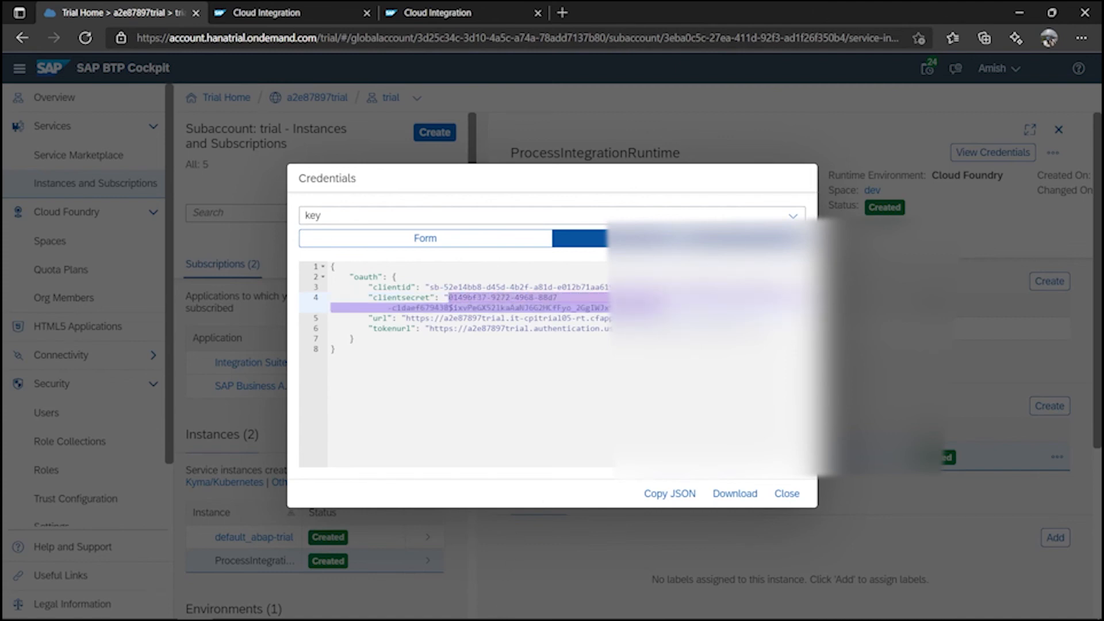
pyautogui.click(584, 605)
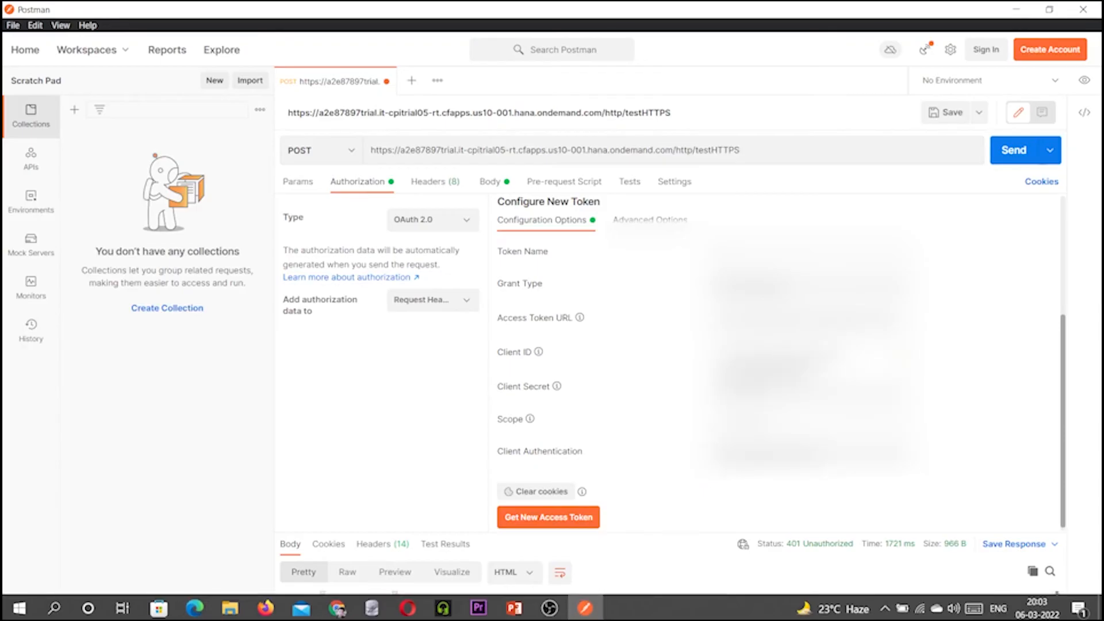
pyautogui.hotkey('ctrl', 'v')
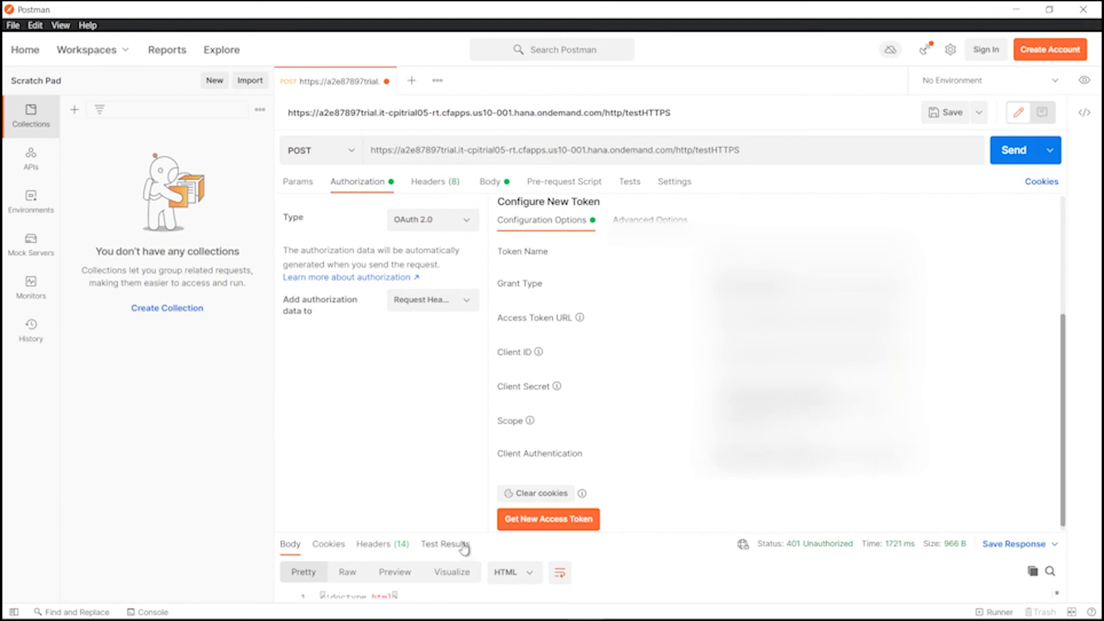
# Get a new OAuth access token t1 and use it for the request.
pyautogui.click(565, 524)
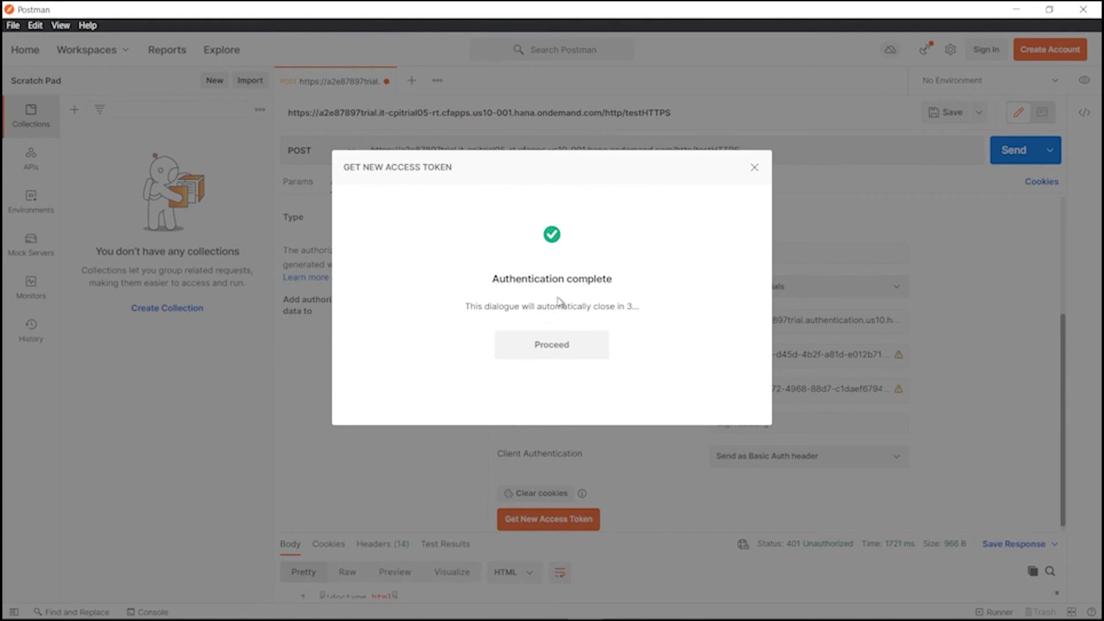
pyautogui.click(552, 346)
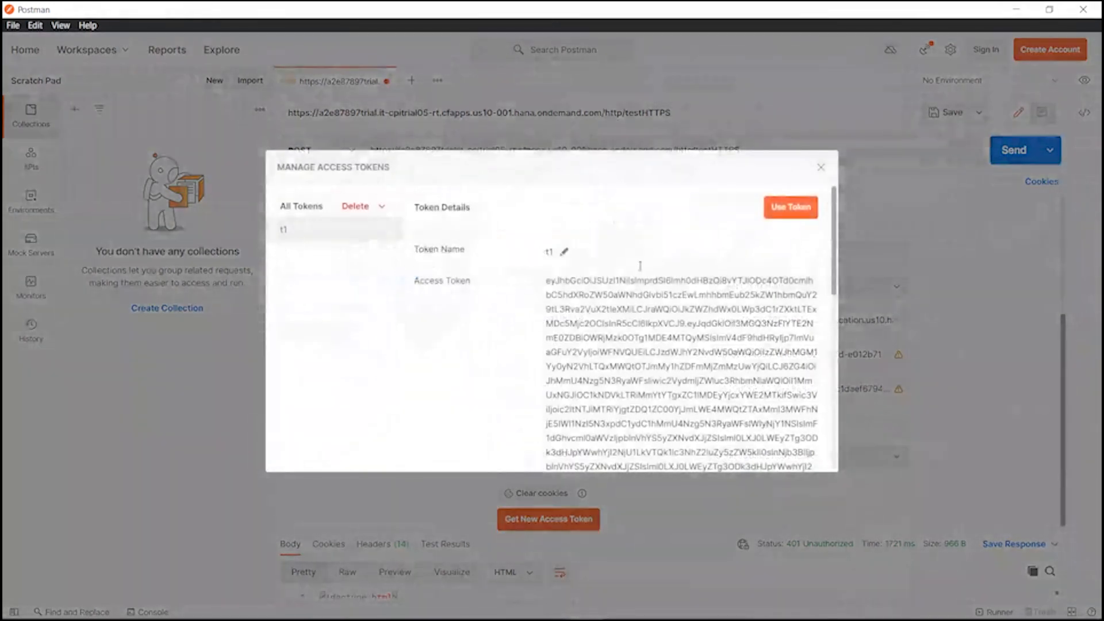
pyautogui.click(772, 211)
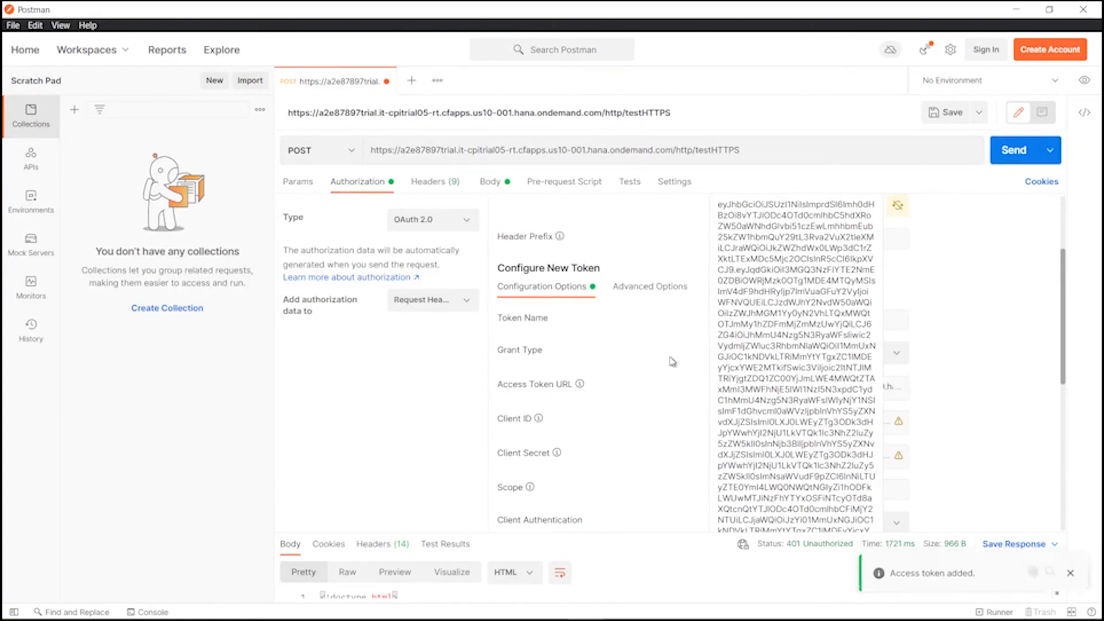
# Sync the access token and confirm saving it with the request.
pyautogui.scroll(3, 670, 361)
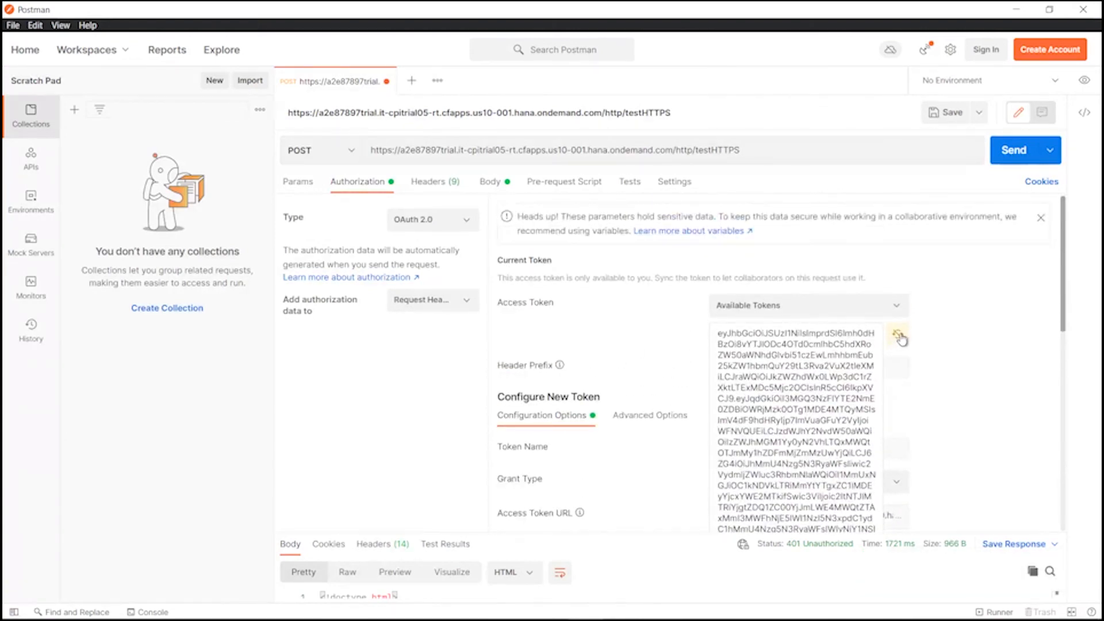
pyautogui.click(898, 335)
pyautogui.click(572, 353)
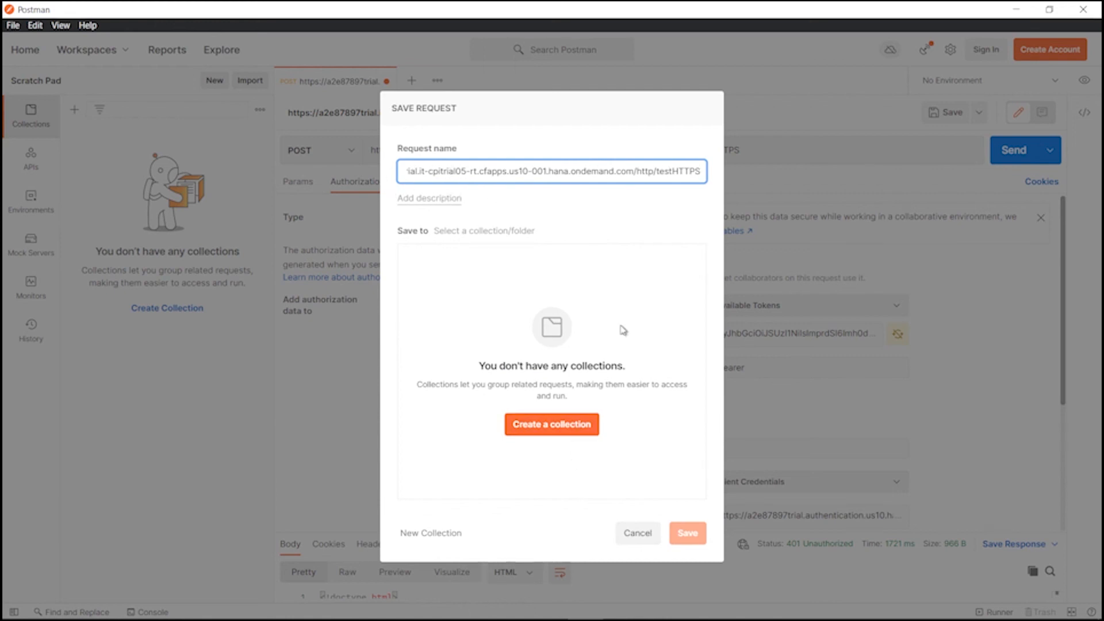
# Name the request CPI Trial and save it into a new collection called test.
pyautogui.press('BackSpace')
pyautogui.press('BackSpace')
pyautogui.press('BackSpace')
pyautogui.press('BackSpace')
pyautogui.press('BackSpace')
pyautogui.press('BackSpace')
pyautogui.press('BackSpace')
pyautogui.press('BackSpace')
pyautogui.press('BackSpace')
pyautogui.press('BackSpace')
pyautogui.press('BackSpace')
pyautogui.press('BackSpace')
pyautogui.press('BackSpace')
pyautogui.press('BackSpace')
pyautogui.press('BackSpace')
pyautogui.press('BackSpace')
pyautogui.press('BackSpace')
pyautogui.press('BackSpace')
pyautogui.press('BackSpace')
pyautogui.press('BackSpace')
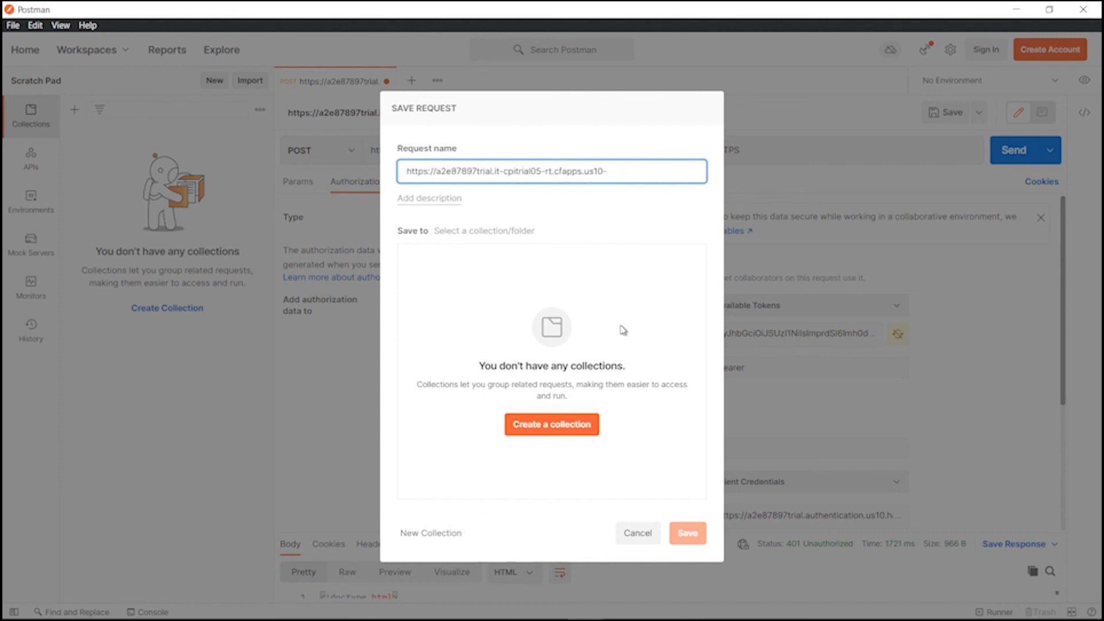
pyautogui.press('BackSpace')
pyautogui.press('BackSpace')
pyautogui.press('BackSpace')
pyautogui.press('BackSpace')
pyautogui.press('BackSpace')
pyautogui.press('BackSpace')
pyautogui.press('BackSpace')
pyautogui.press('BackSpace')
pyautogui.press('BackSpace')
pyautogui.press('BackSpace')
pyautogui.press('BackSpace')
pyautogui.press('BackSpace')
pyautogui.press('BackSpace')
pyautogui.press('BackSpace')
pyautogui.press('BackSpace')
pyautogui.press('BackSpace')
pyautogui.press('BackSpace')
pyautogui.press('BackSpace')
pyautogui.press('BackSpace')
pyautogui.press('BackSpace')
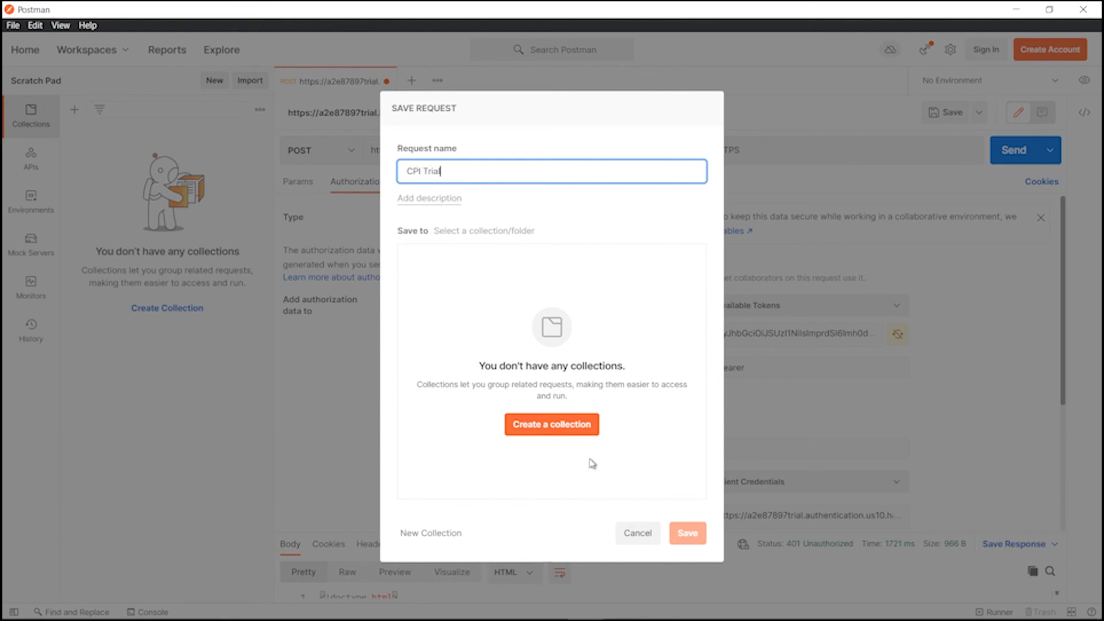
pyautogui.click(508, 282)
pyautogui.click(568, 424)
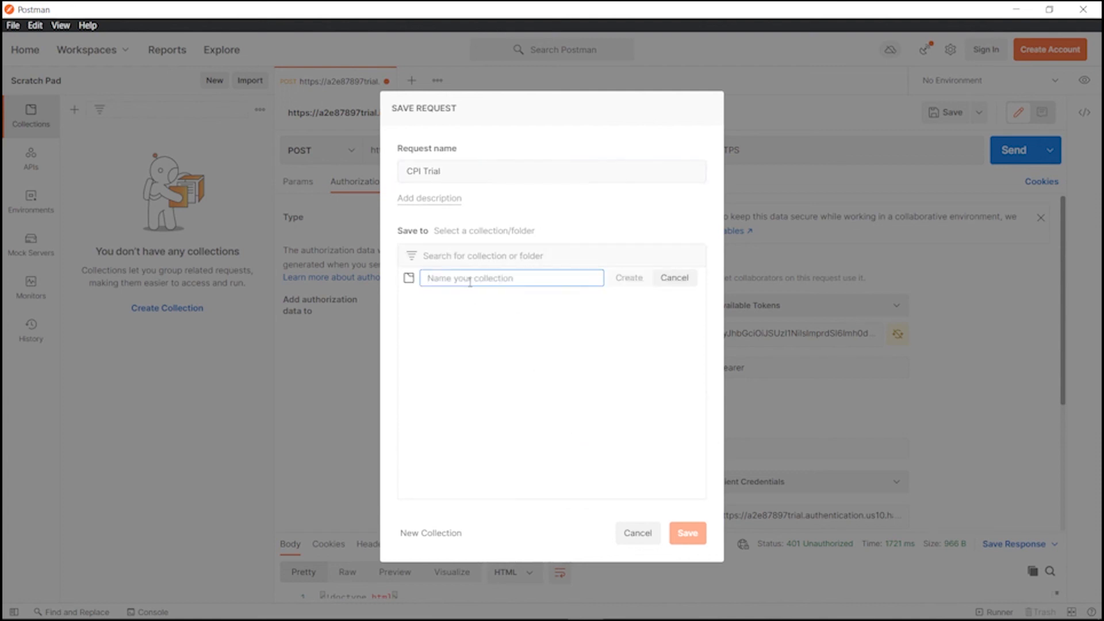
pyautogui.write('test')
pyautogui.click(633, 284)
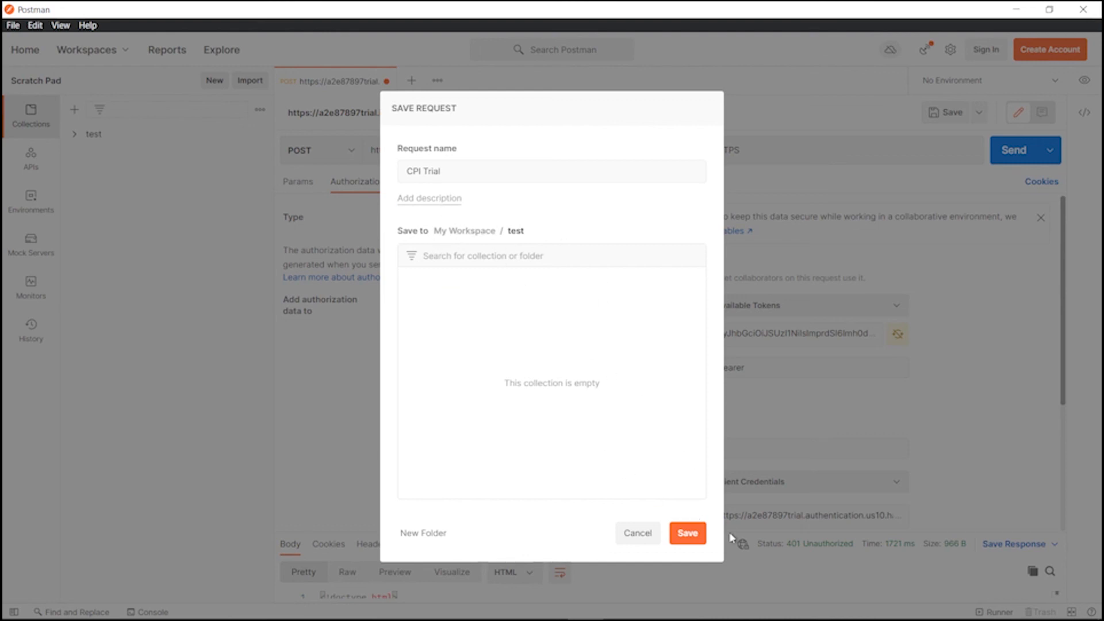
pyautogui.click(688, 532)
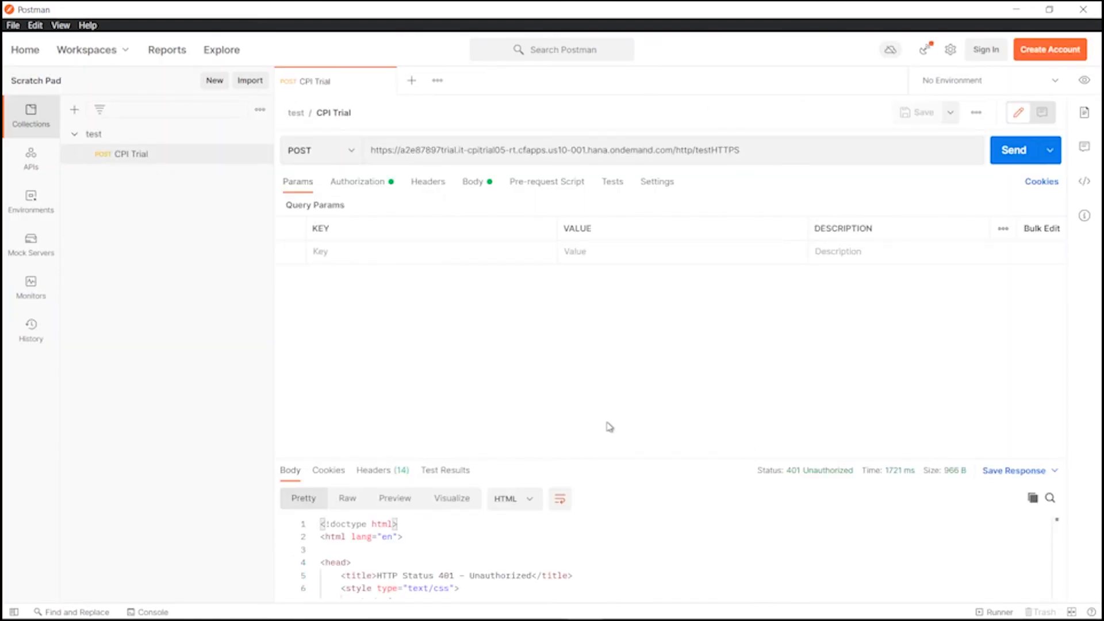
# Sync the current OAuth access token in the request's authorization settings.
pyautogui.click(361, 183)
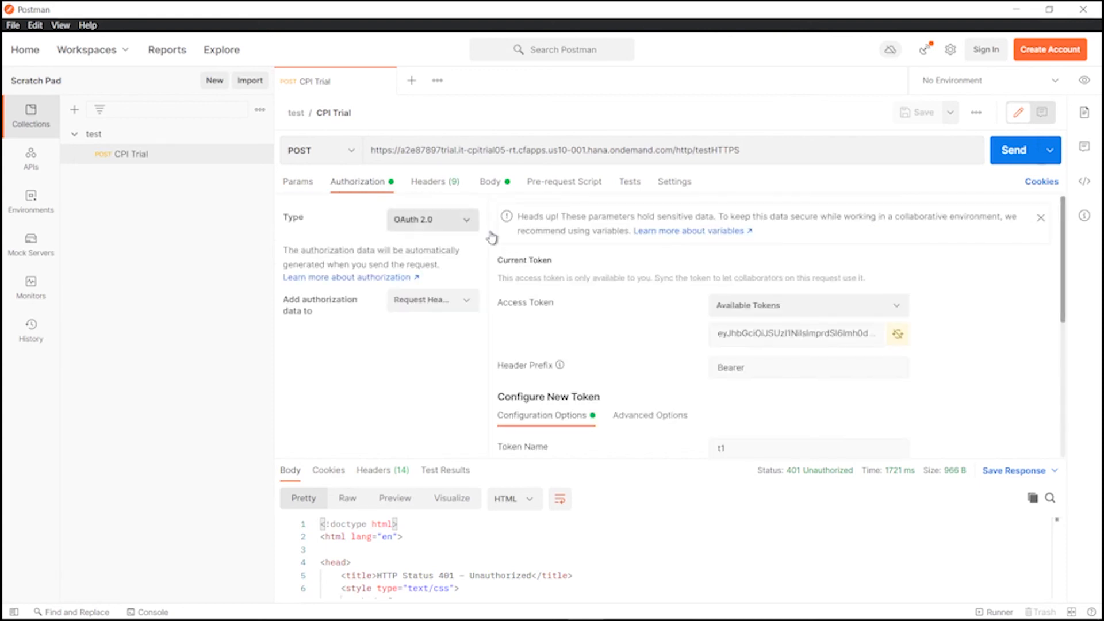
pyautogui.click(901, 337)
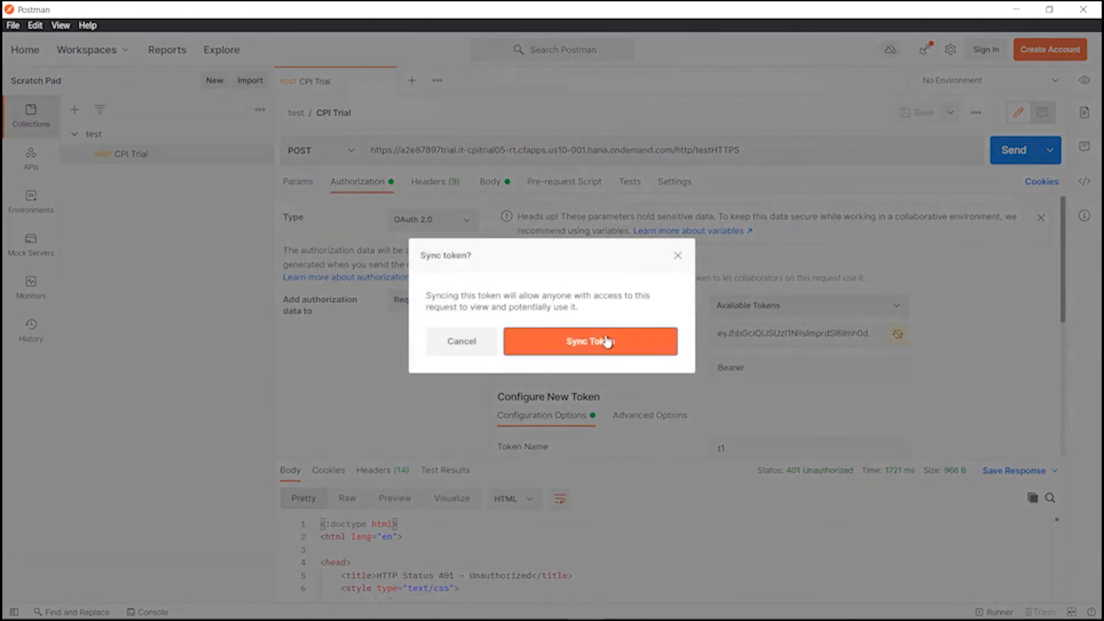
pyautogui.click(610, 340)
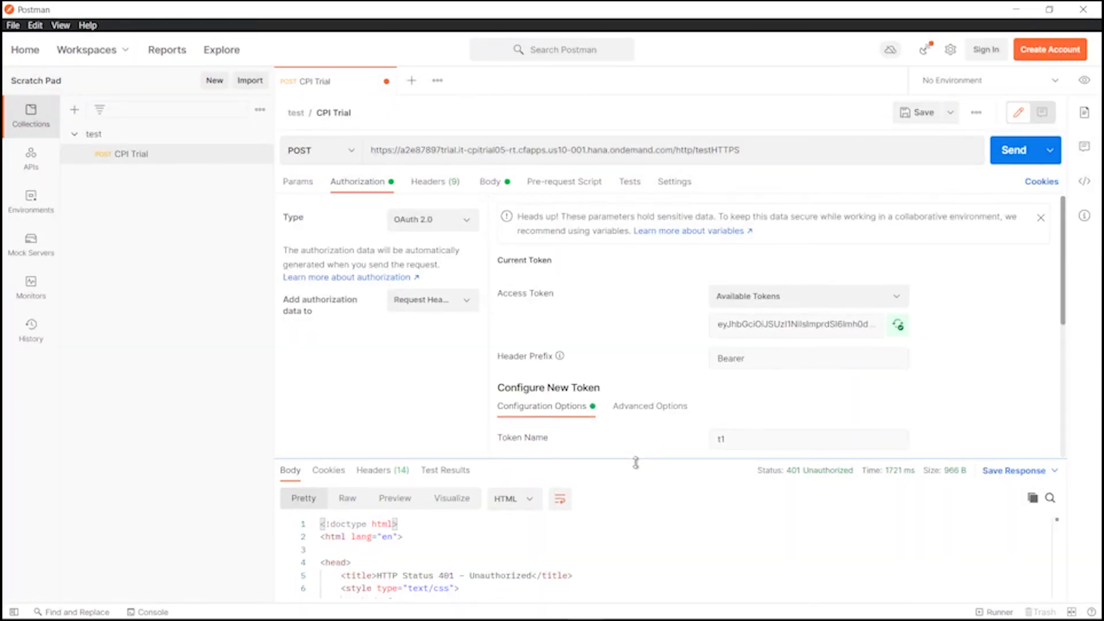
pyautogui.moveTo(636, 461); pyautogui.dragTo(674, 406)
# Send the POST request and review the 200 OK product XML response.
pyautogui.click(486, 191)
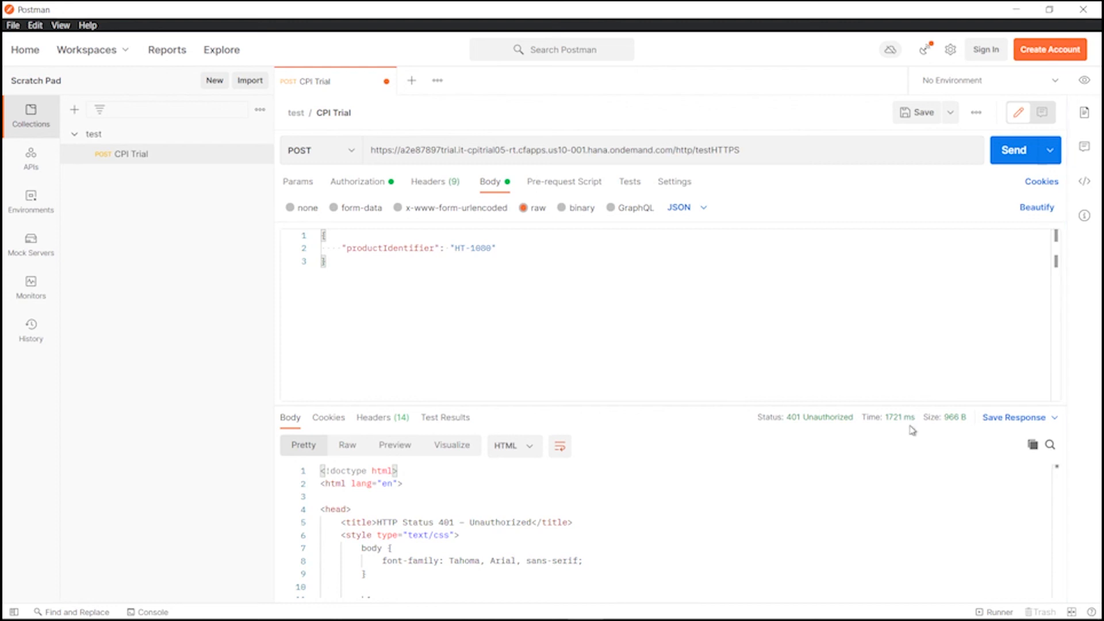
pyautogui.click(1028, 158)
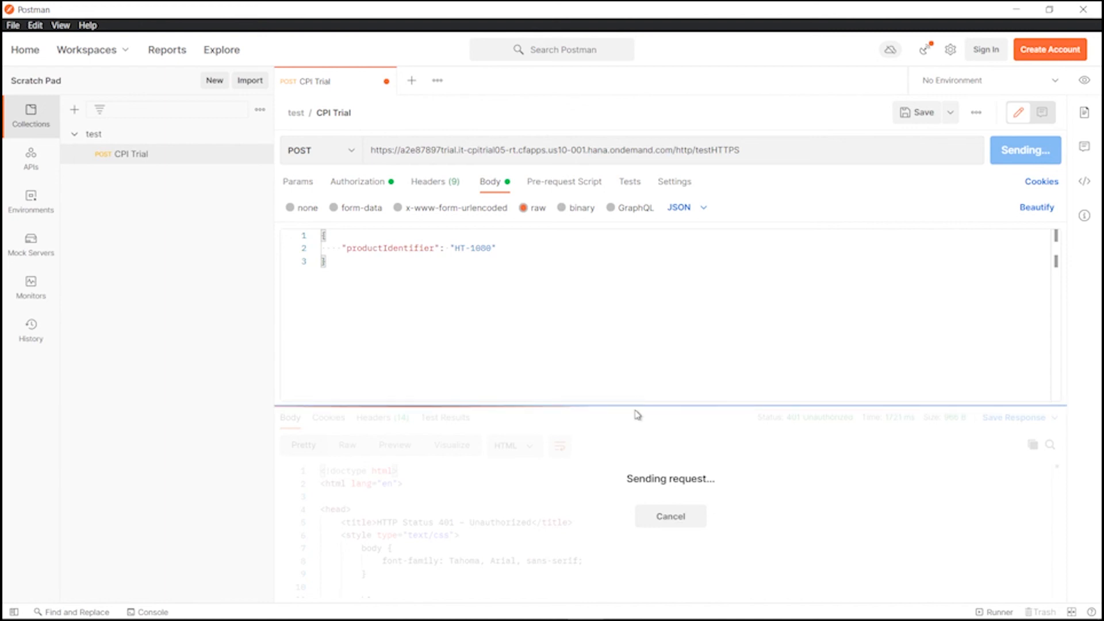
pyautogui.moveTo(629, 407); pyautogui.dragTo(646, 355)
pyautogui.moveTo(834, 383)
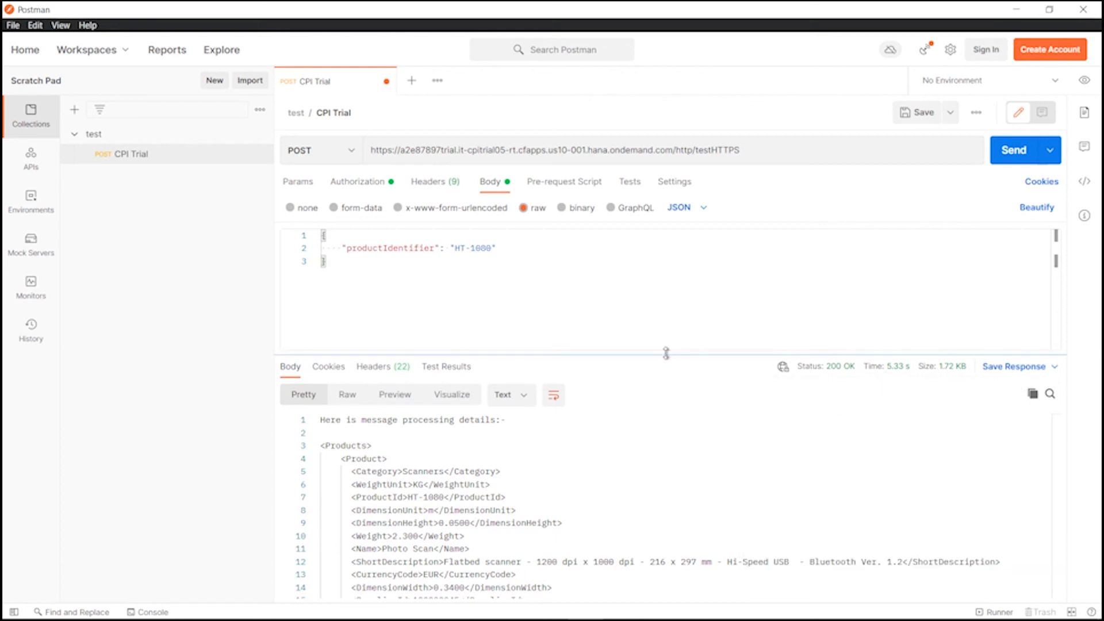
pyautogui.moveTo(660, 351); pyautogui.dragTo(661, 268)
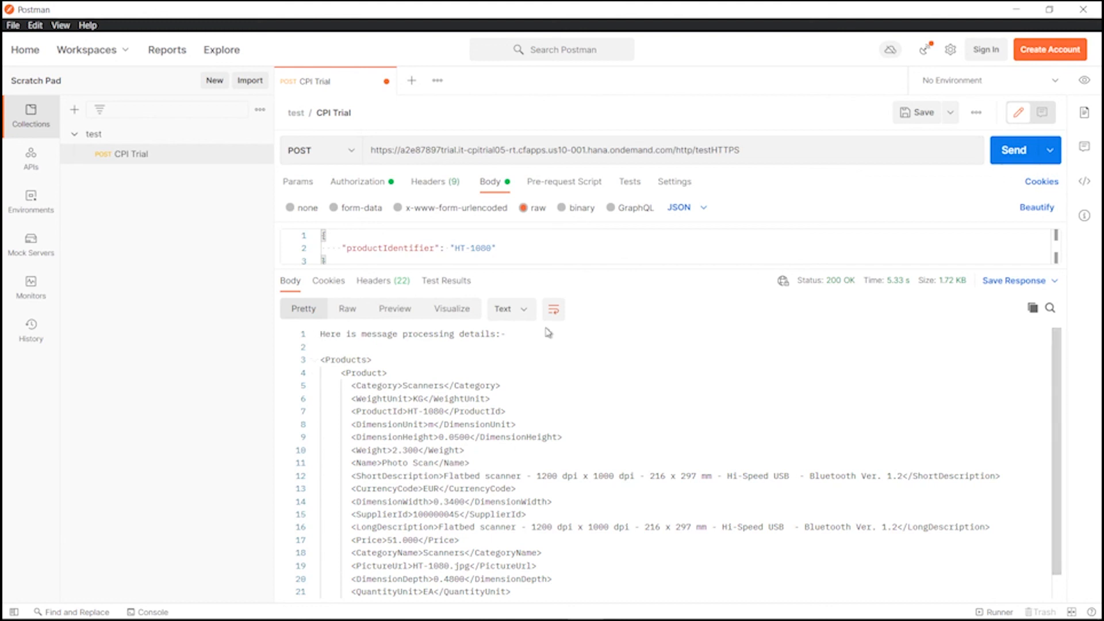
pyautogui.scroll(-1, 478, 393)
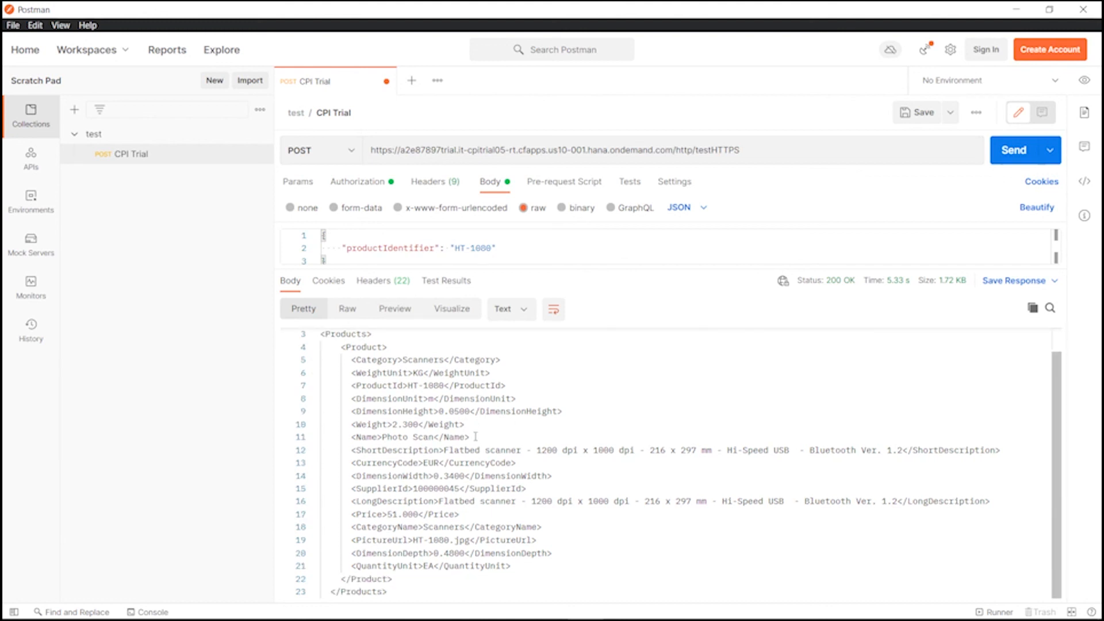
pyautogui.scroll(1, 475, 438)
pyautogui.moveTo(473, 619)
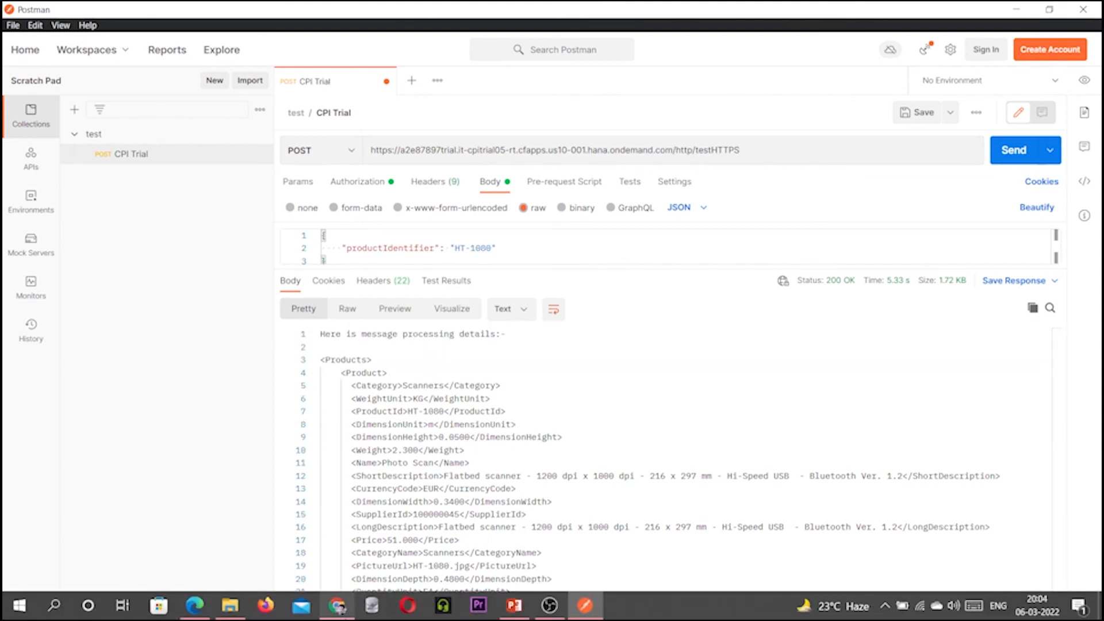
pyautogui.click(337, 605)
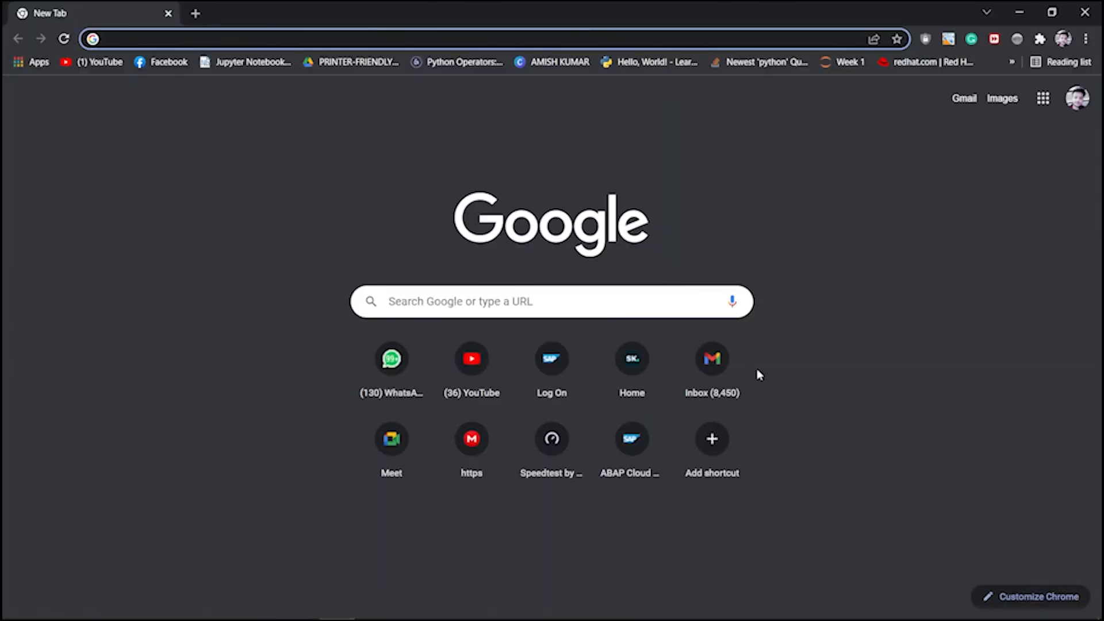
# Open the 'CPI iFlow HTTPS' email in Gmail and review its Products XML body.
pyautogui.click(726, 374)
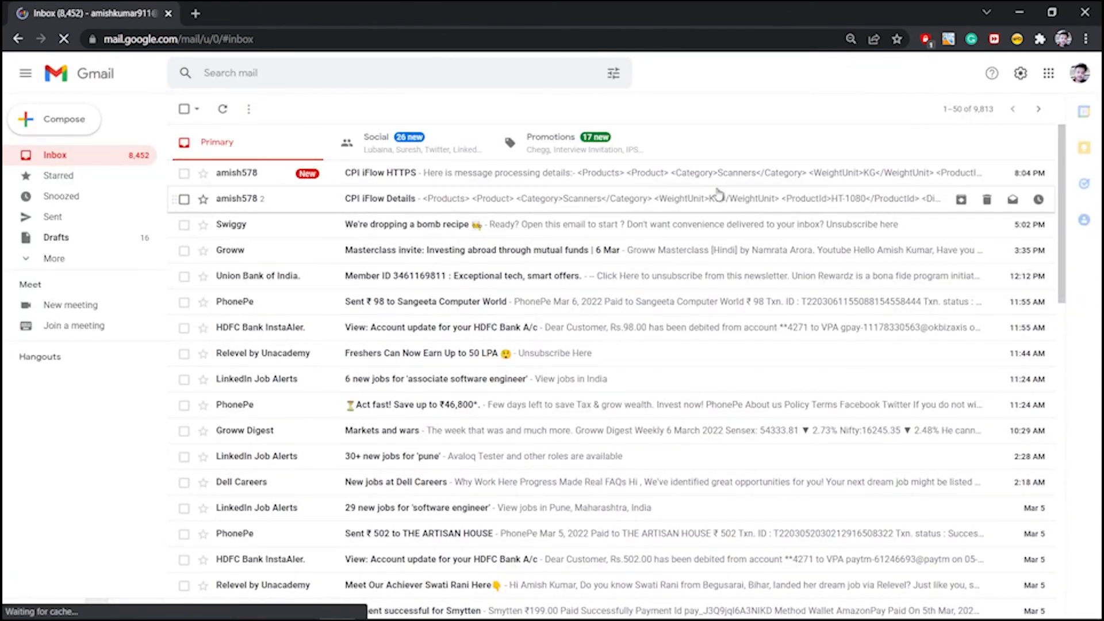
pyautogui.click(394, 174)
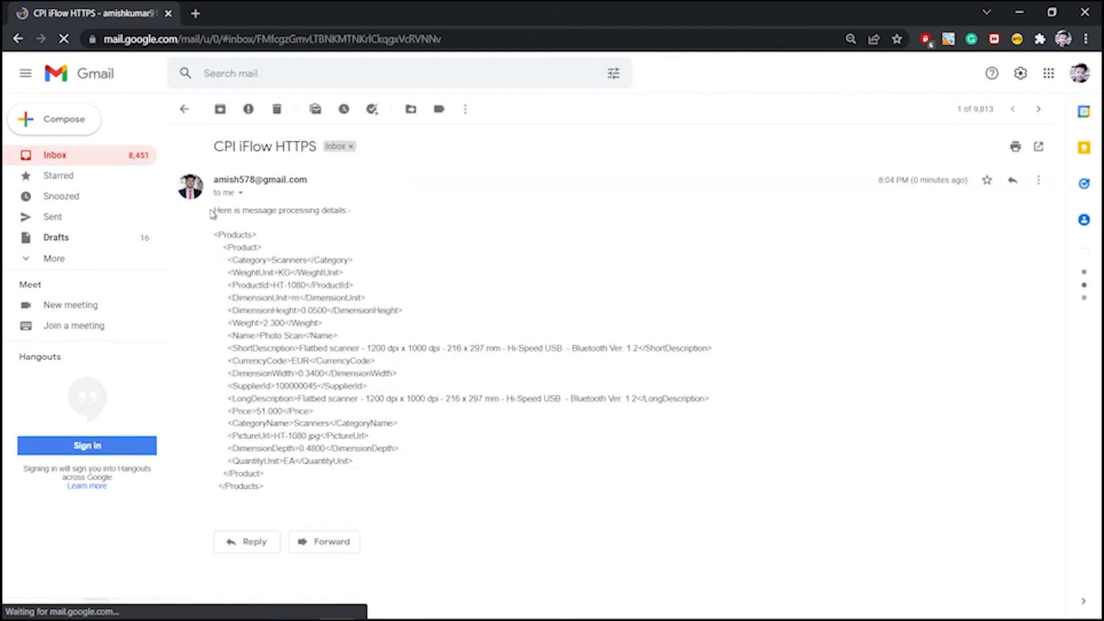
pyautogui.moveTo(211, 212); pyautogui.dragTo(332, 208)
pyautogui.click(212, 211)
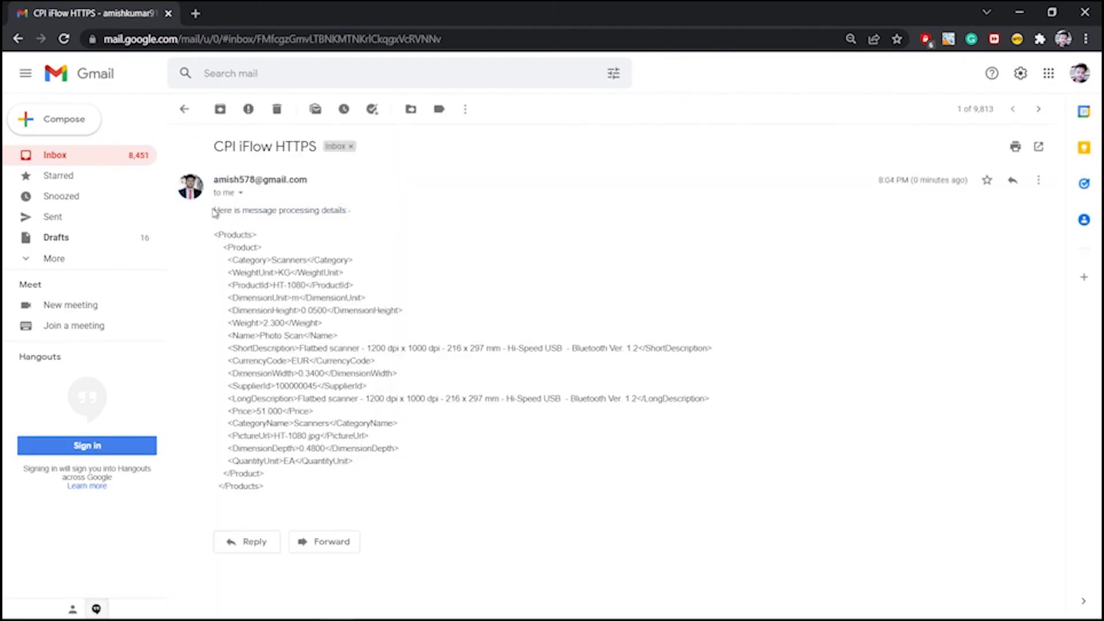
pyautogui.moveTo(212, 211); pyautogui.dragTo(293, 488)
pyautogui.click(237, 273)
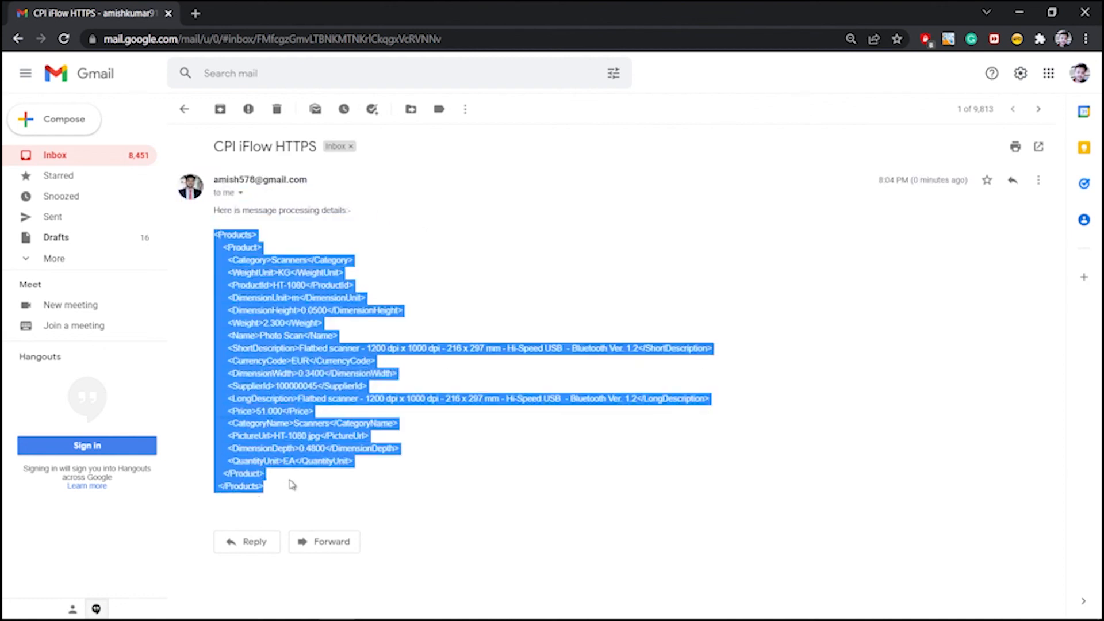
pyautogui.click(293, 488)
pyautogui.moveTo(495, 619)
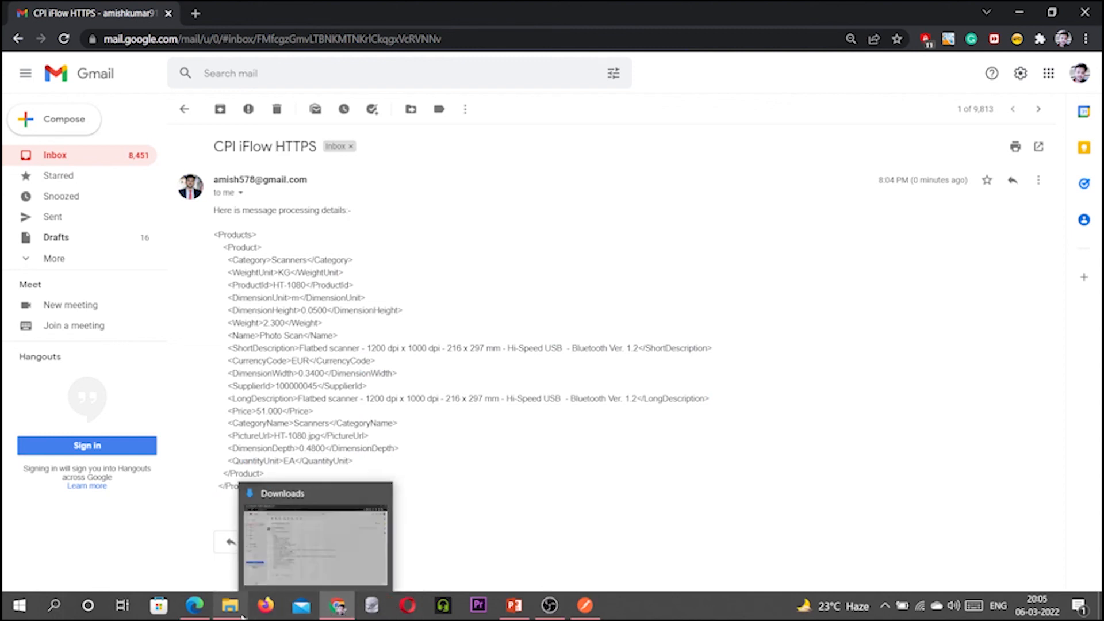
pyautogui.click(196, 607)
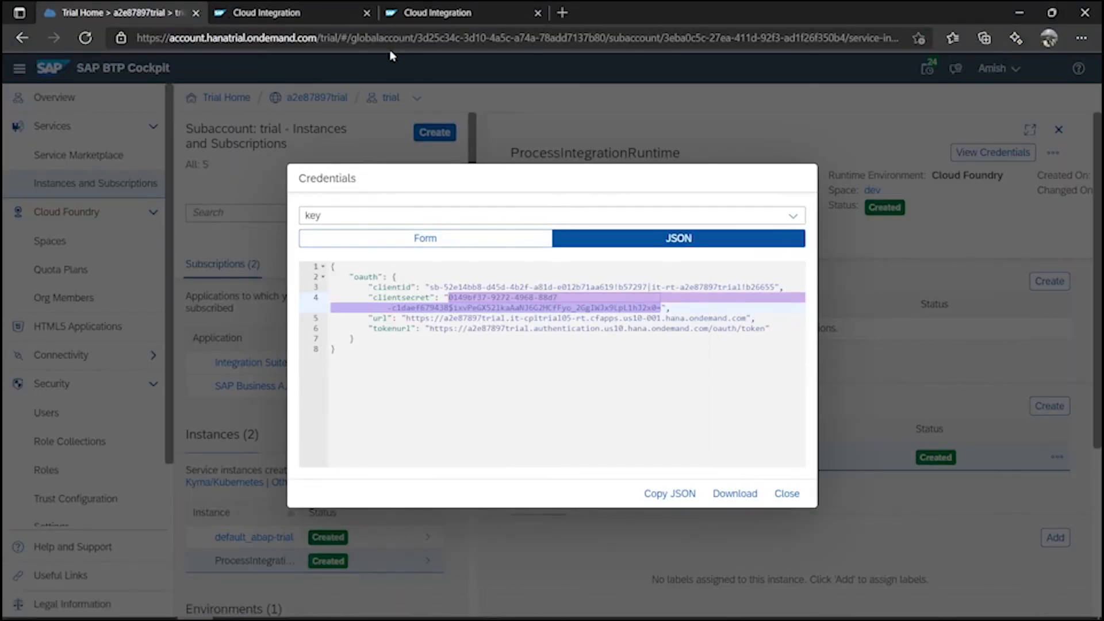
# Verify https_iFlow's message shows Completed in All Integration Flows messages, then return to its design.
pyautogui.click(308, 13)
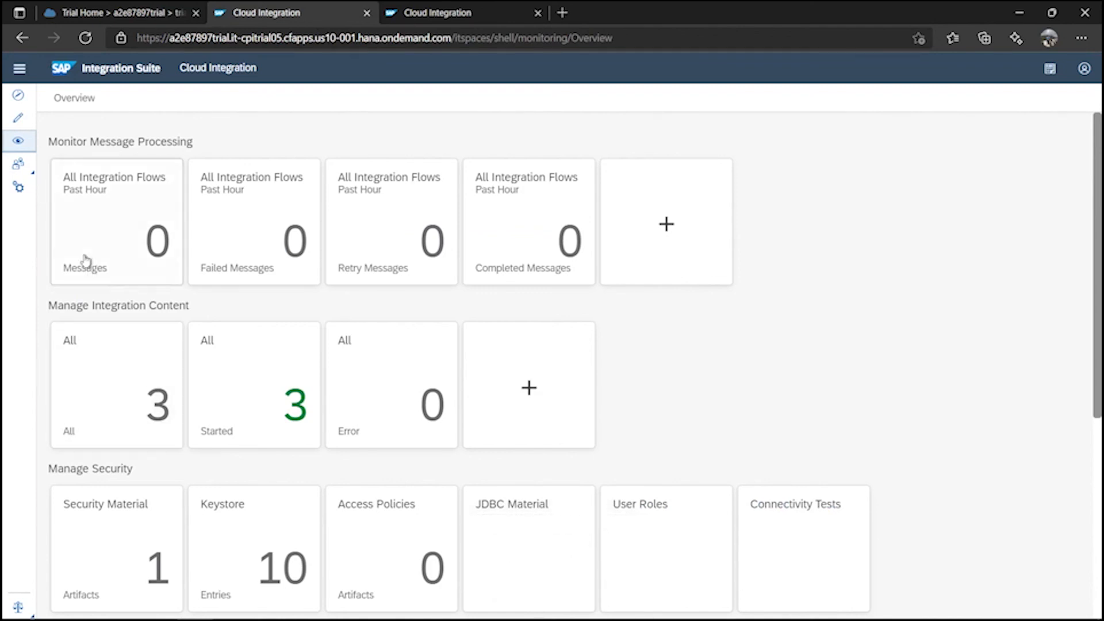
pyautogui.click(118, 225)
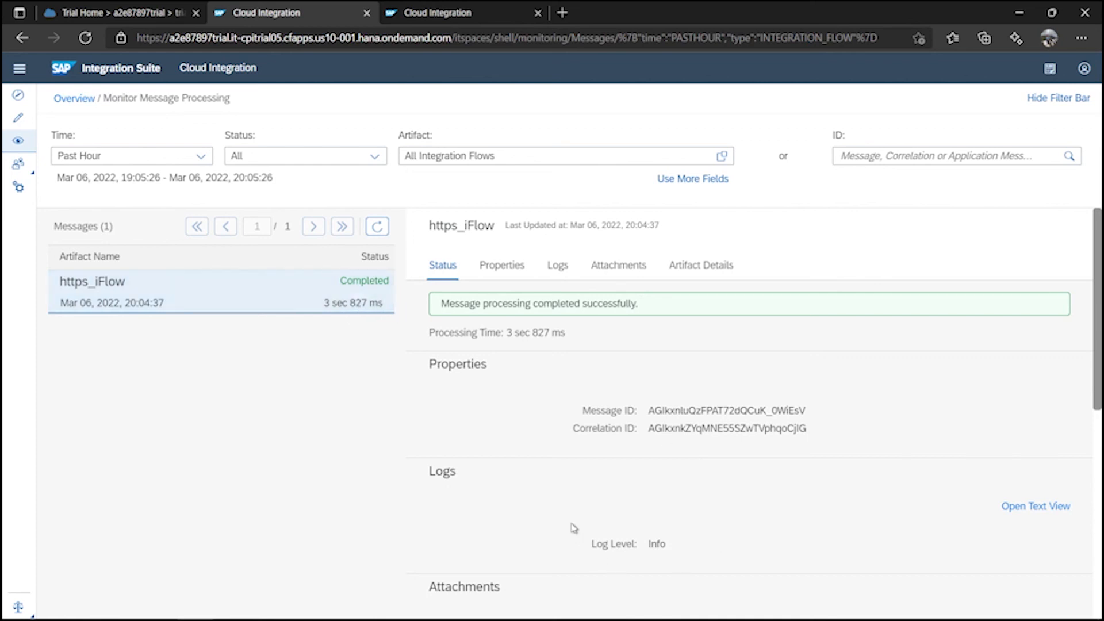
pyautogui.scroll(-5, 569, 523)
pyautogui.scroll(4, 561, 515)
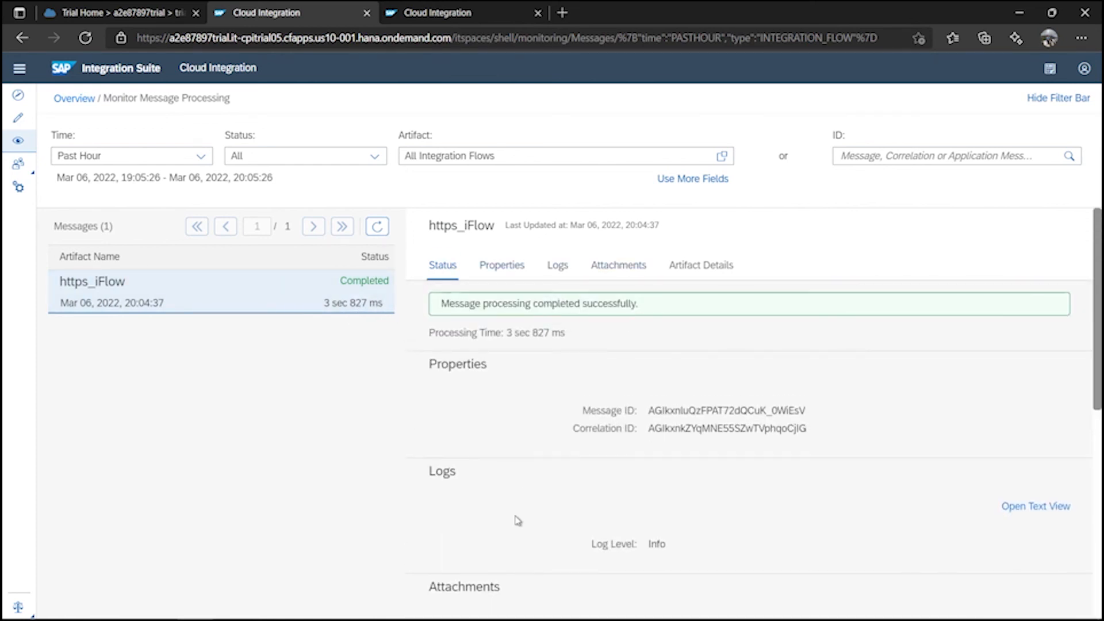
pyautogui.click(467, 13)
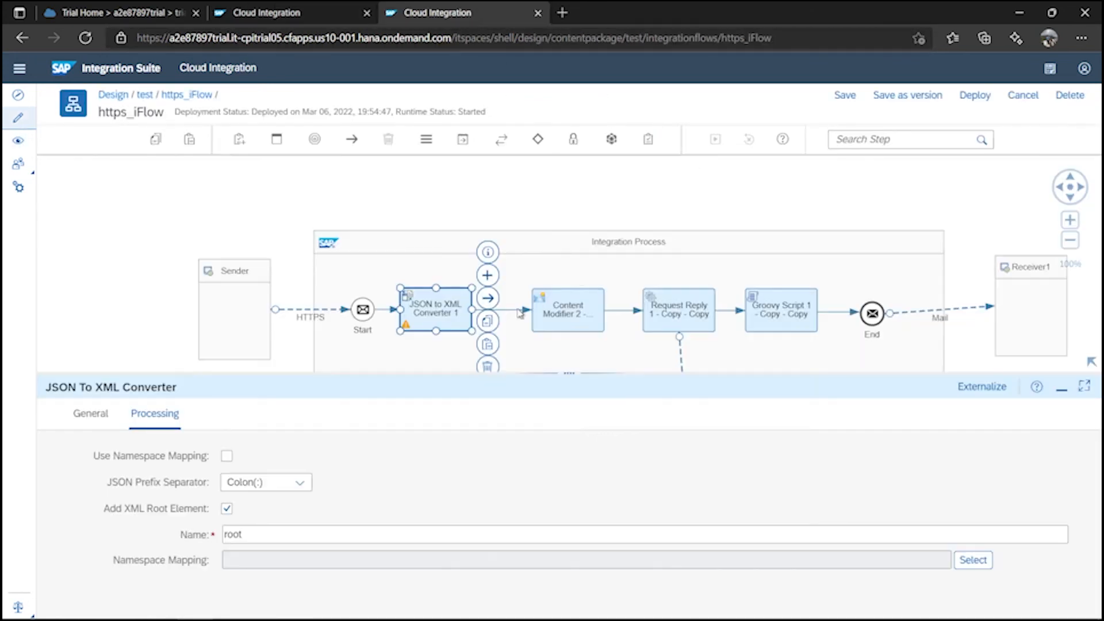
pyautogui.moveTo(566, 371); pyautogui.dragTo(575, 523)
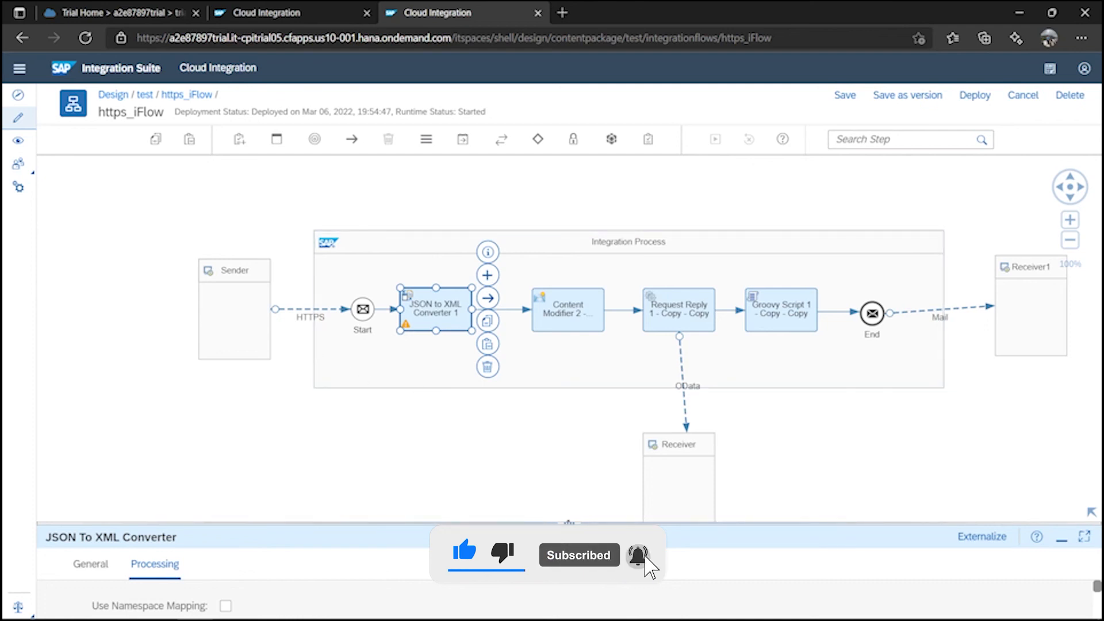
pyautogui.moveTo(569, 523); pyautogui.dragTo(579, 450)
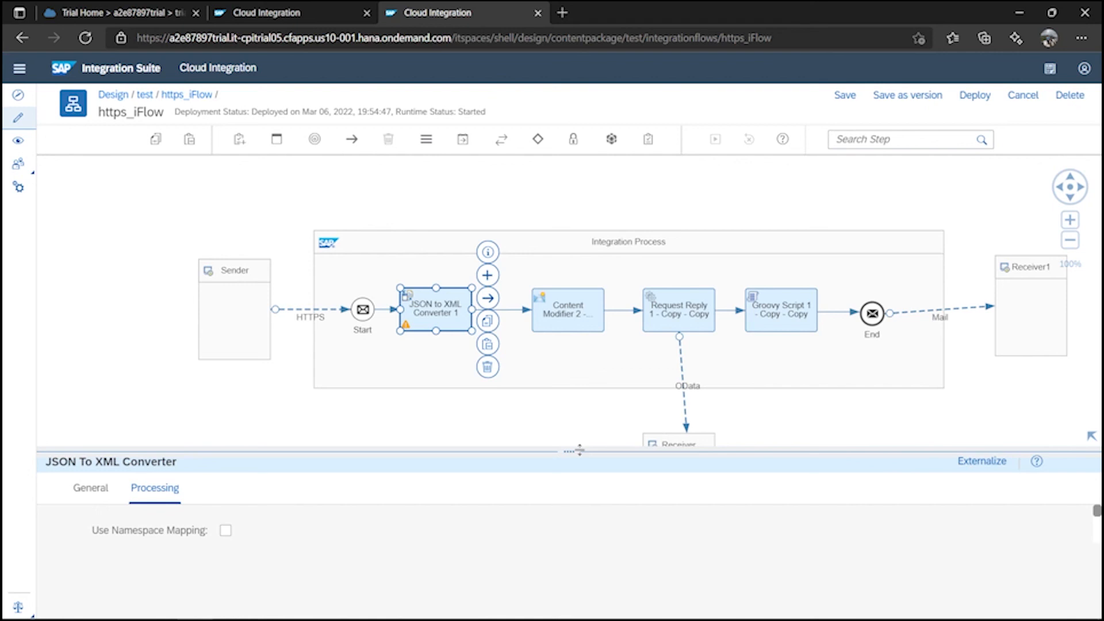